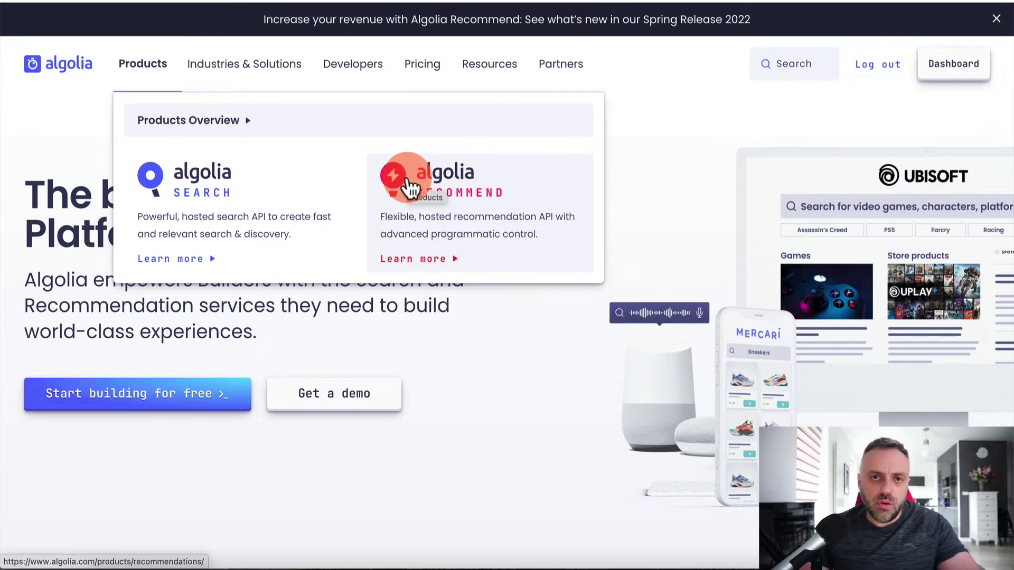
- Open the Algolia Search product page and look through its overview
click(185, 262)
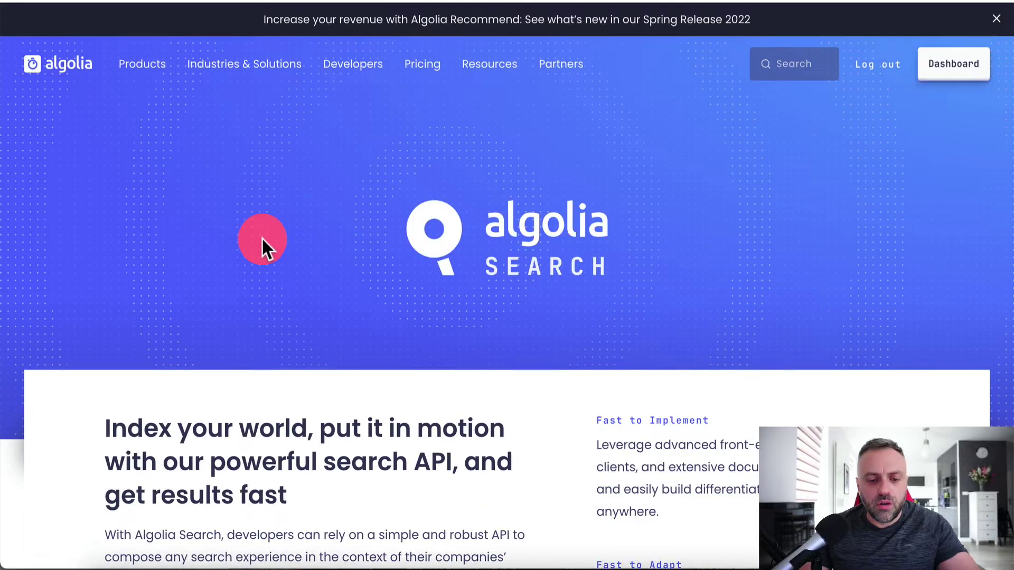
scroll(263, 240, down, 6)
scroll(262, 240, up, 1)
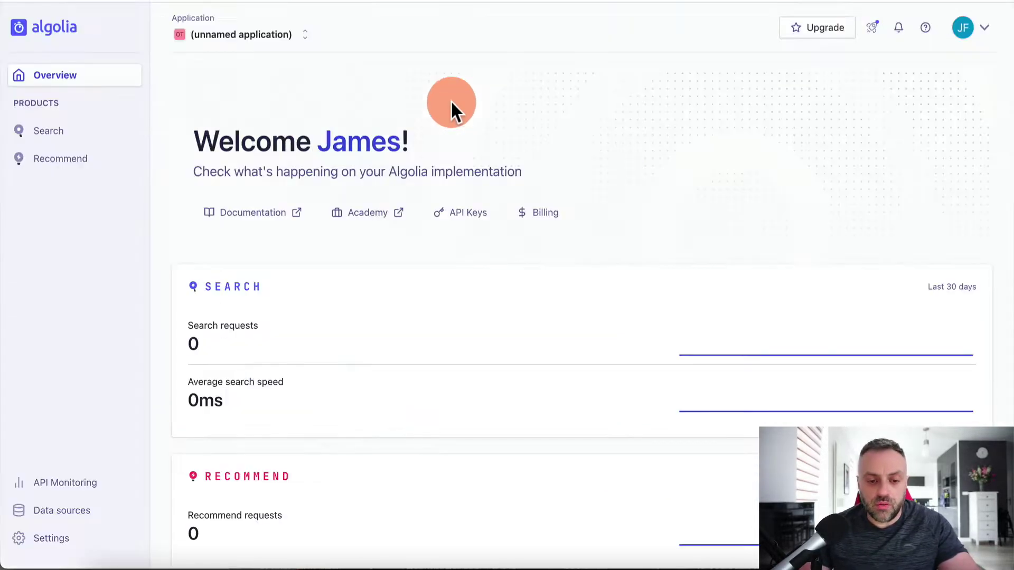
- Rename the unnamed Algolia application as FlutterApp and open it
click(242, 35)
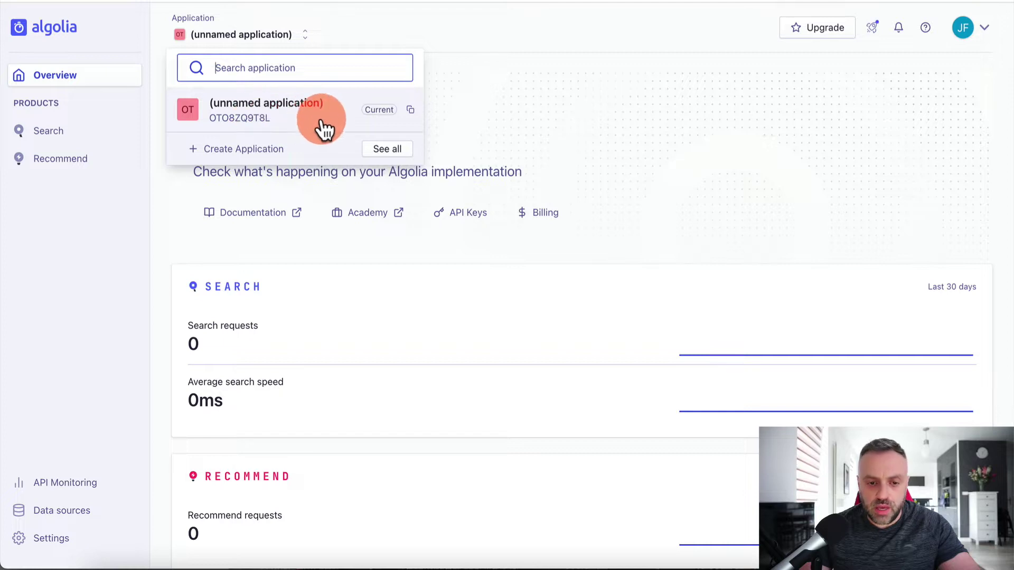
click(260, 110)
click(267, 34)
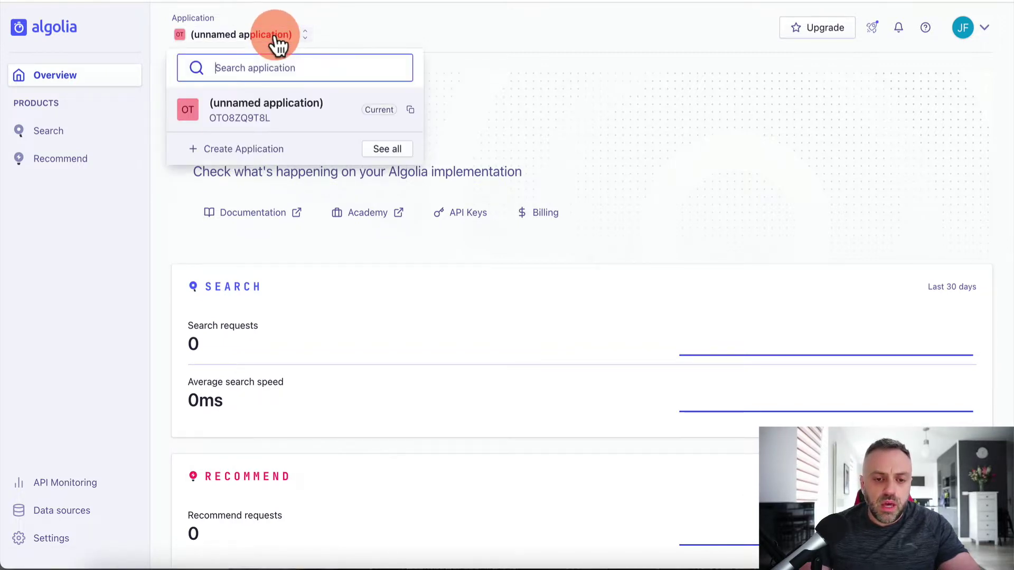
click(394, 149)
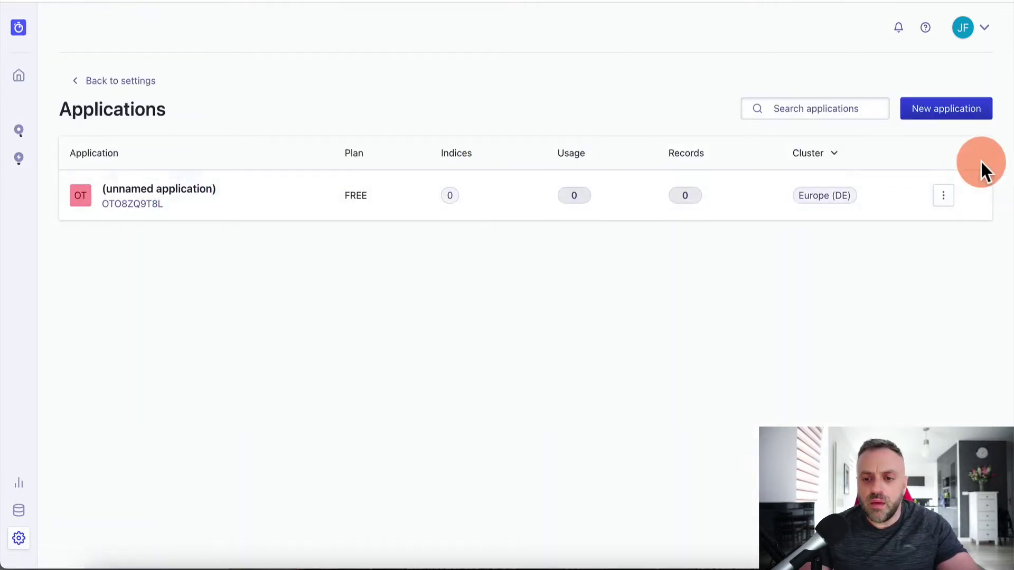
click(948, 201)
click(896, 231)
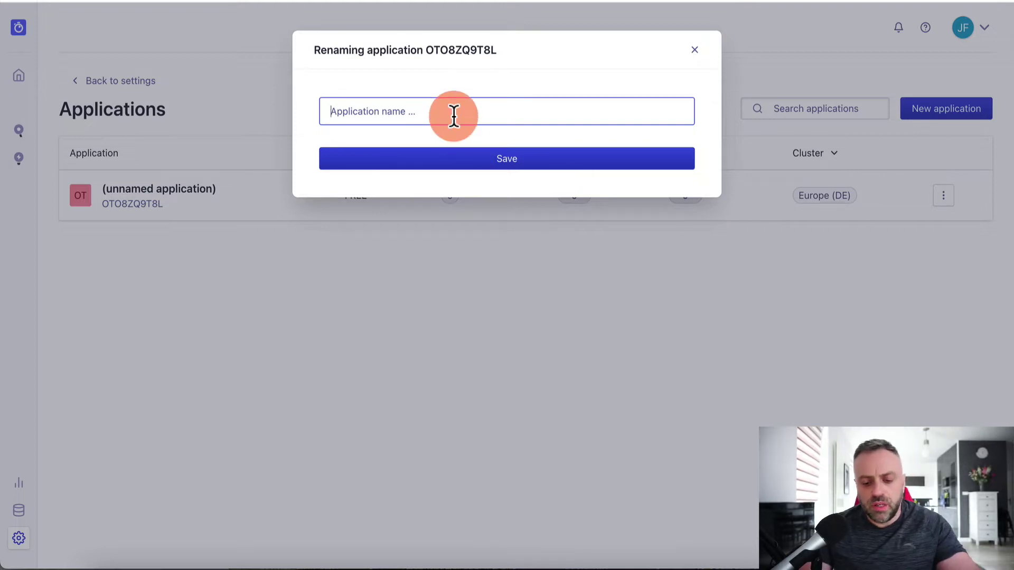
text(FlutterApp)
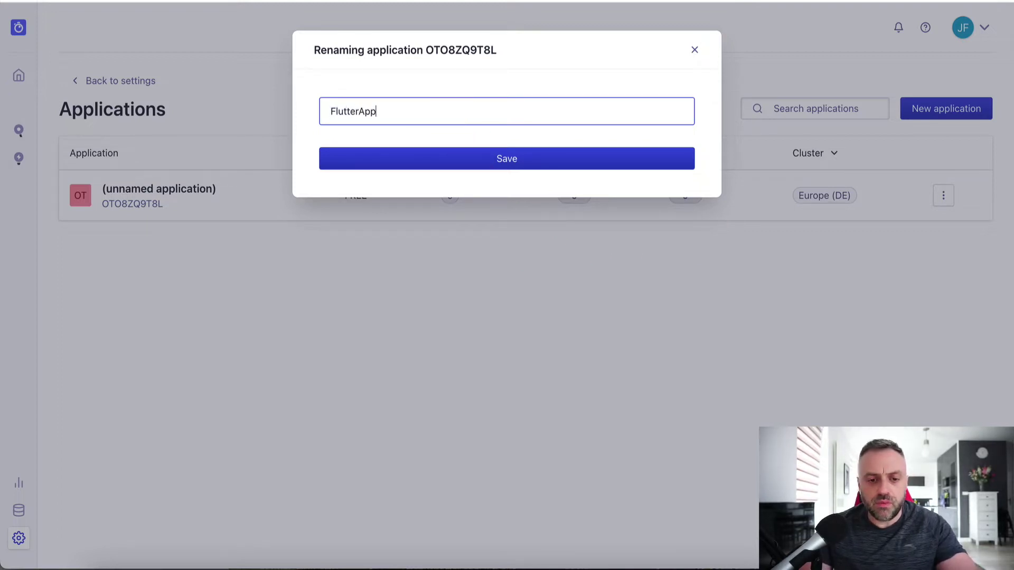
click(439, 166)
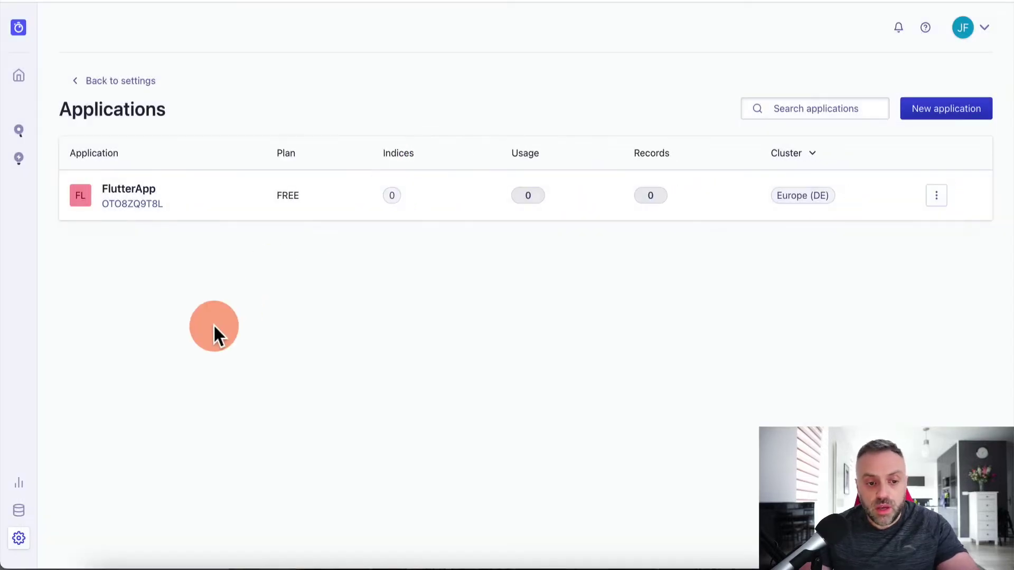
click(131, 192)
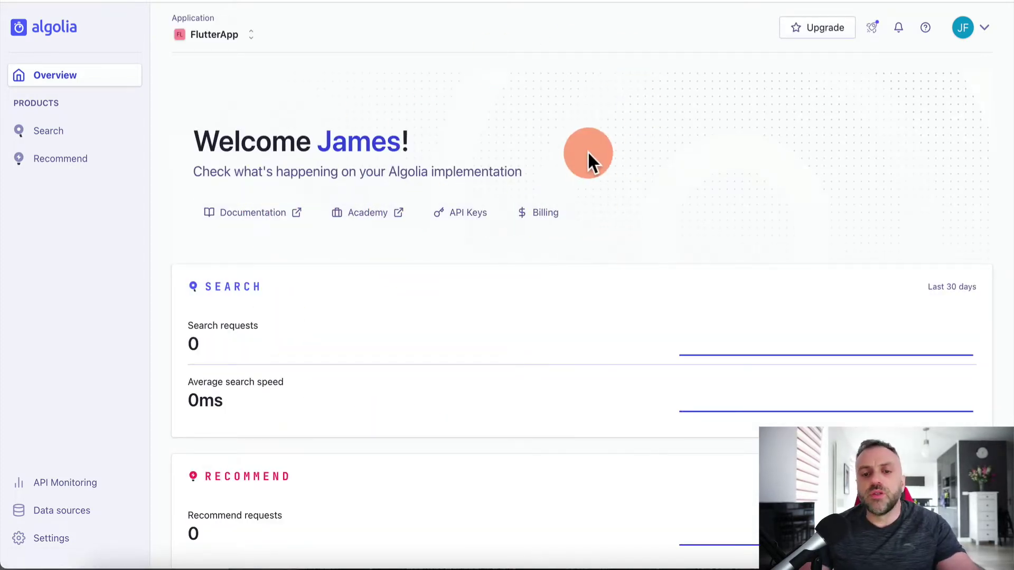
- Create a search index named Documents in the FlutterApp application
click(25, 80)
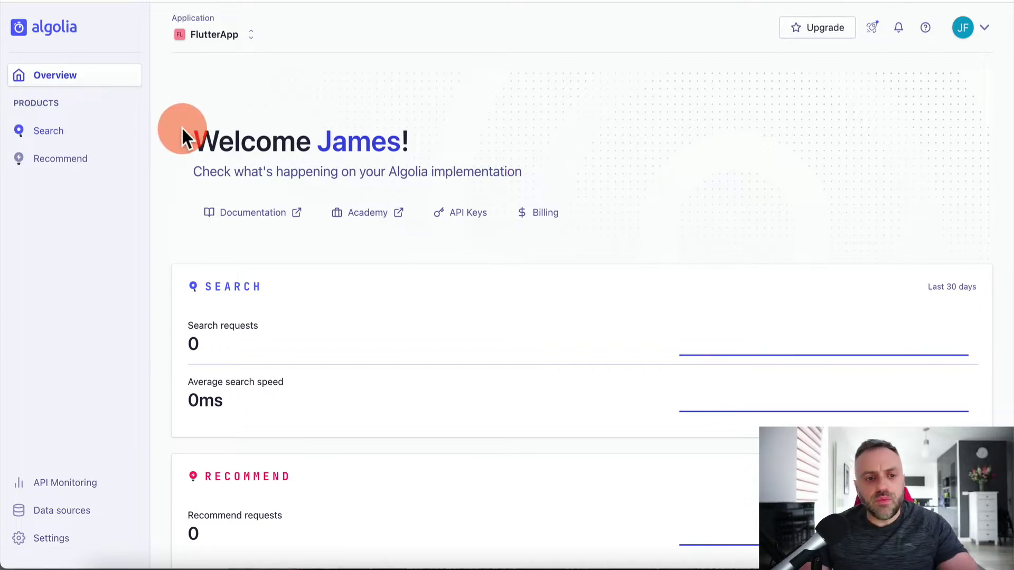
click(74, 134)
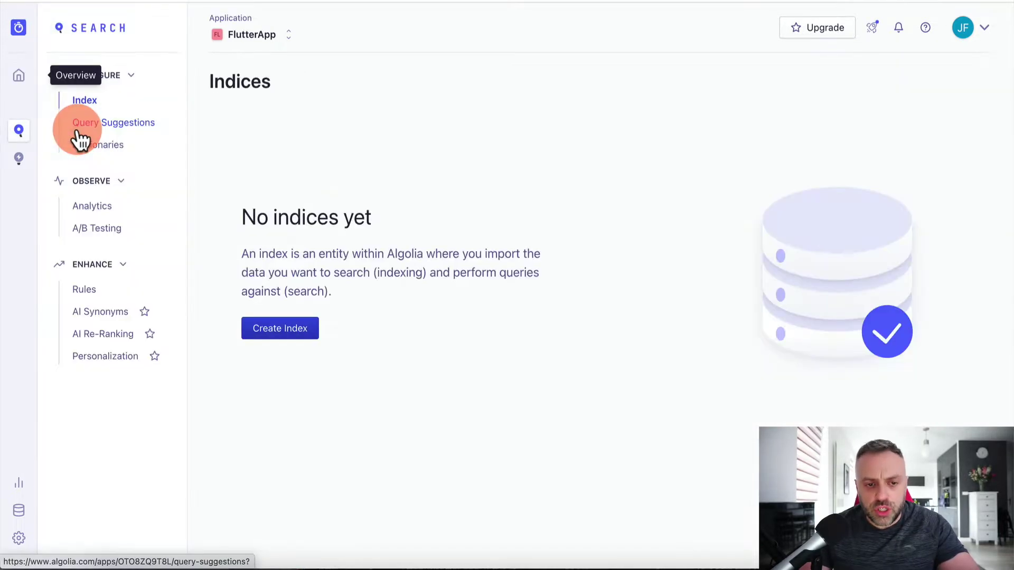
click(278, 331)
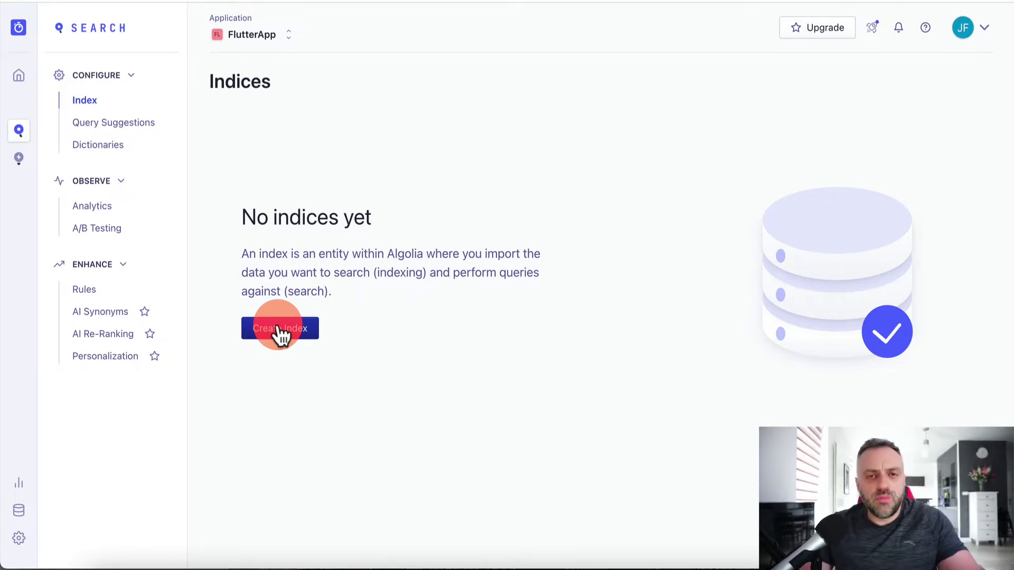
click(278, 332)
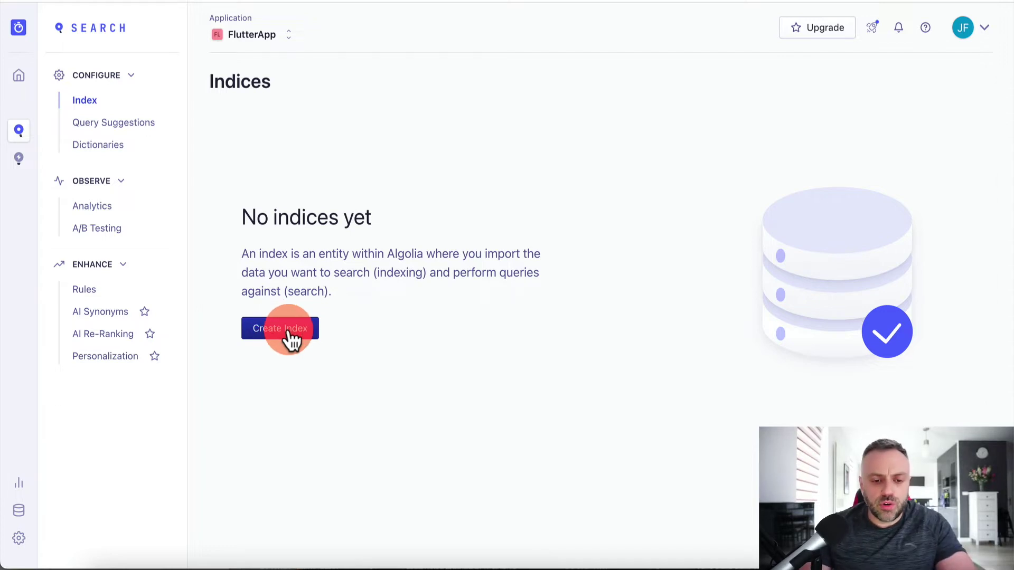
click(390, 186)
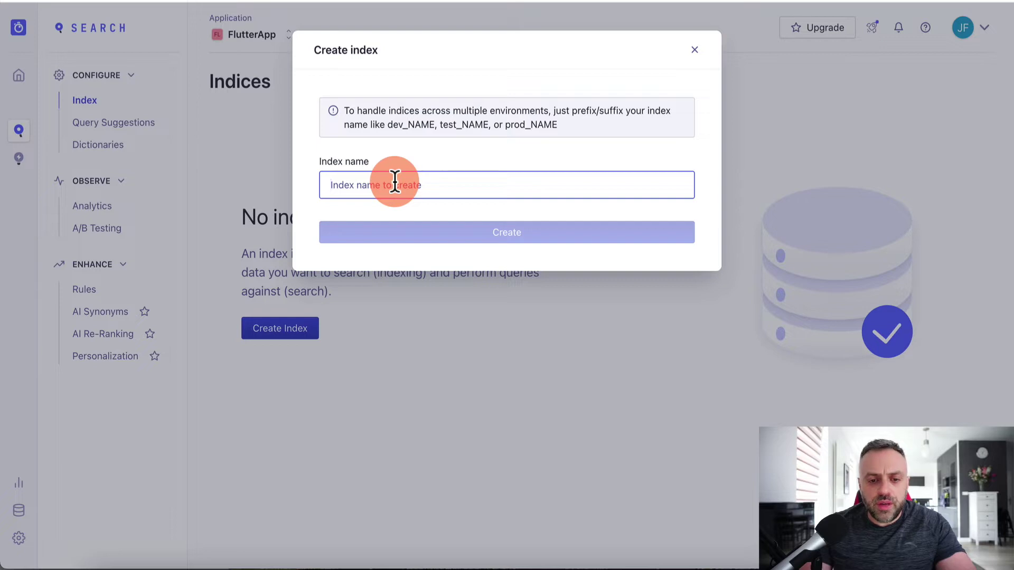
text(Documents)
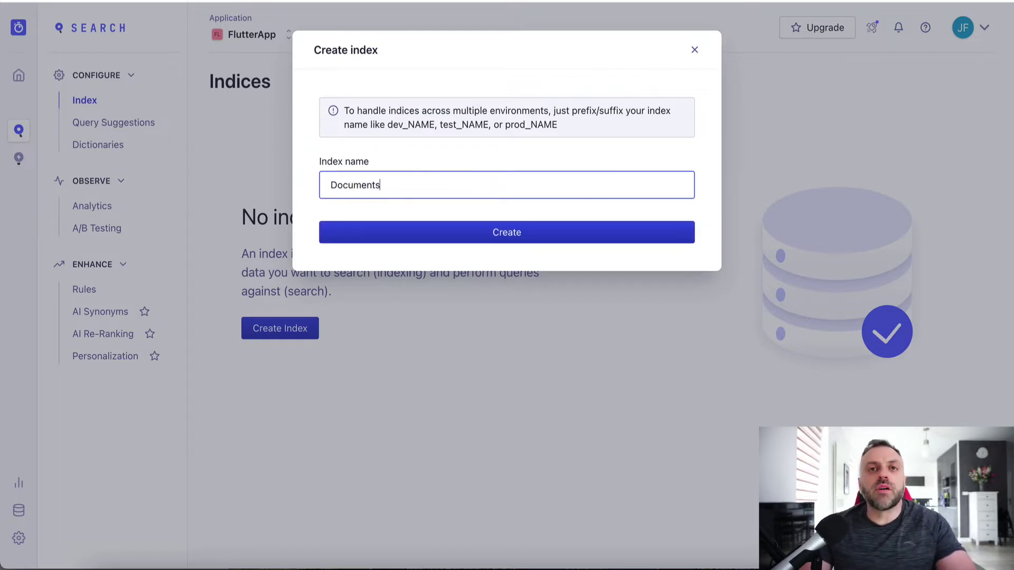
click(461, 238)
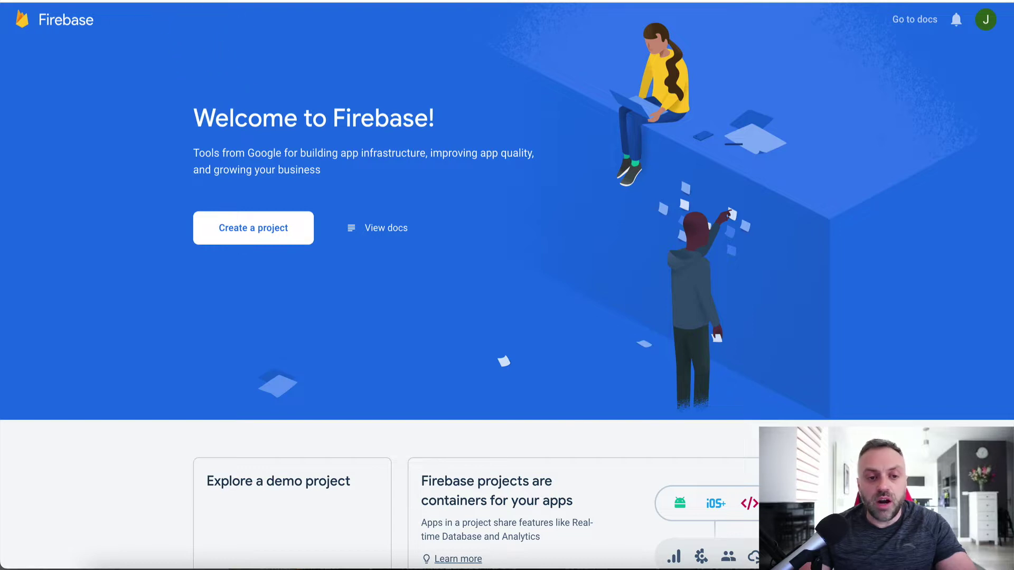
- Switch to the Firebase console and create a project named FlutterSearchApp with Google Analytics disabled
click(272, 239)
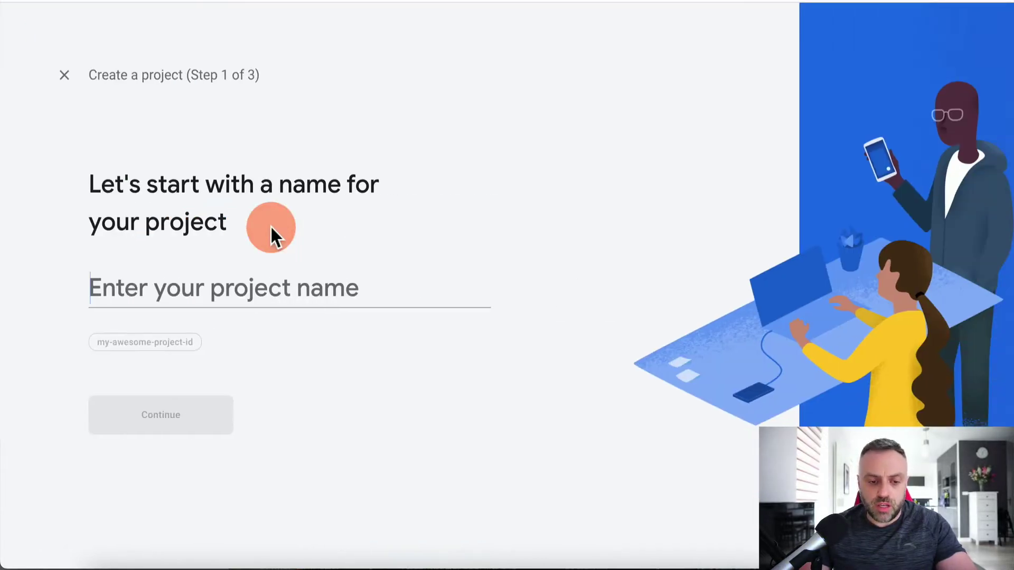
click(229, 291)
text(Flutter)
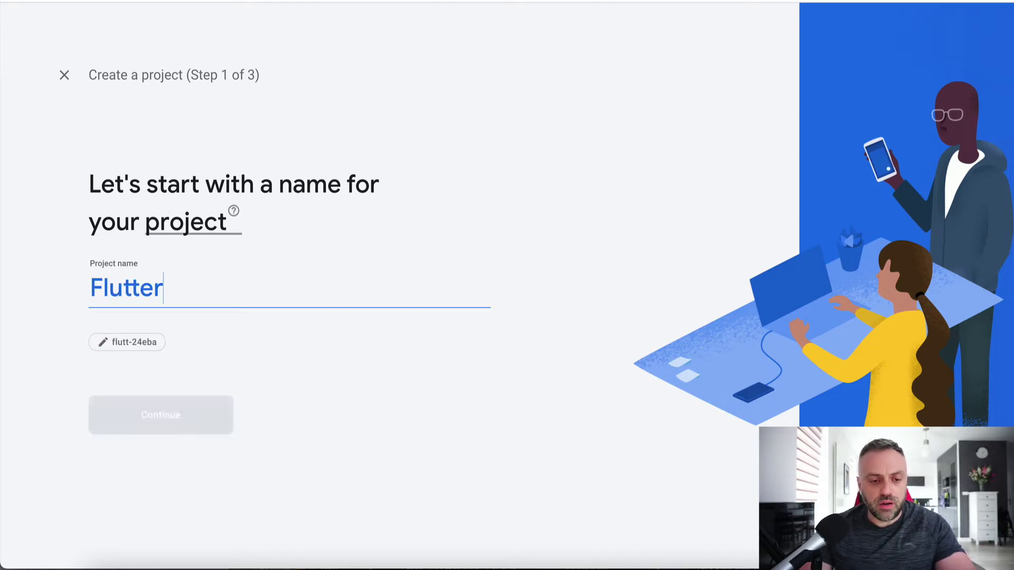
text(SearchApp)
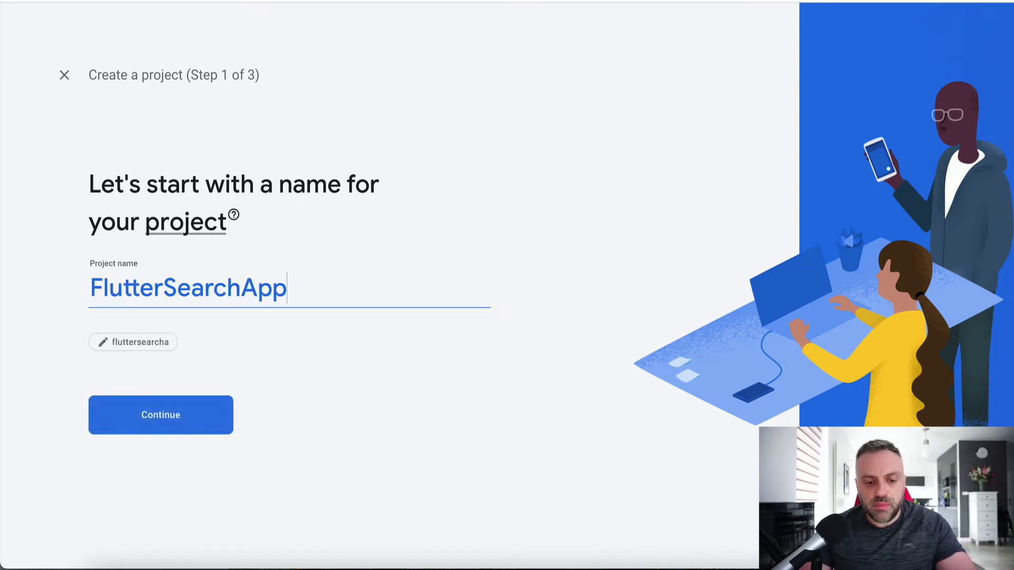
click(142, 446)
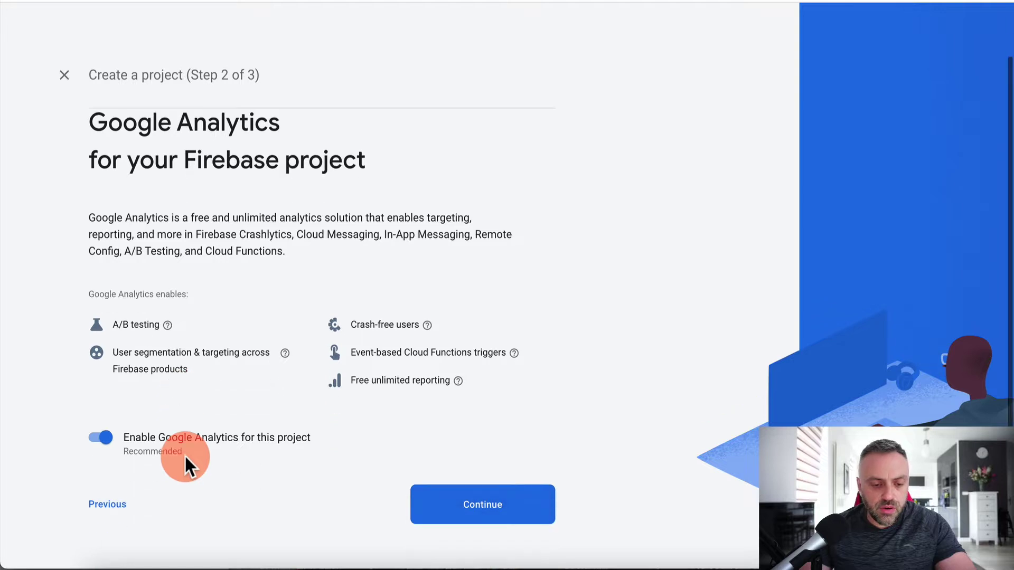
click(102, 441)
click(455, 508)
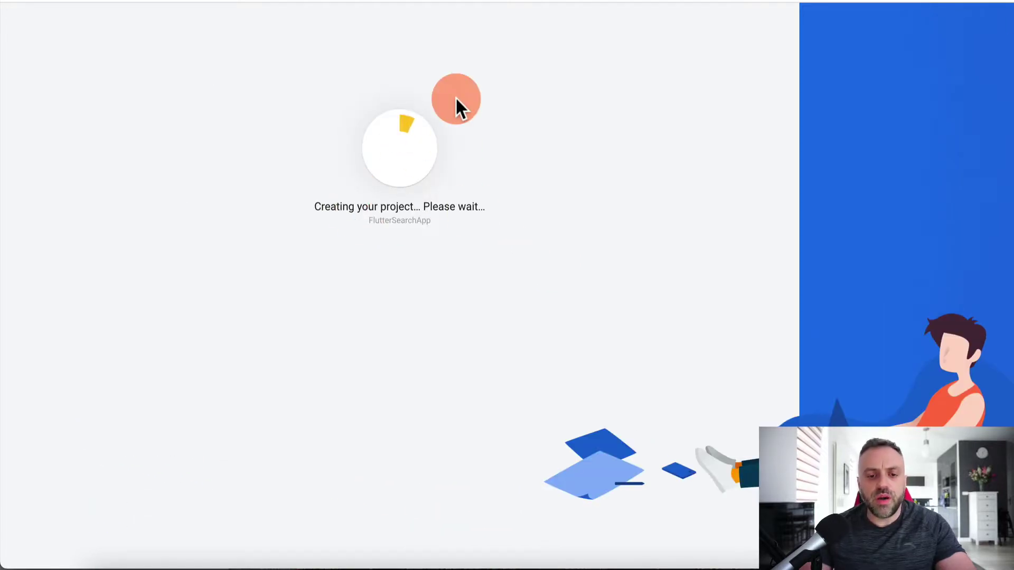
click(405, 300)
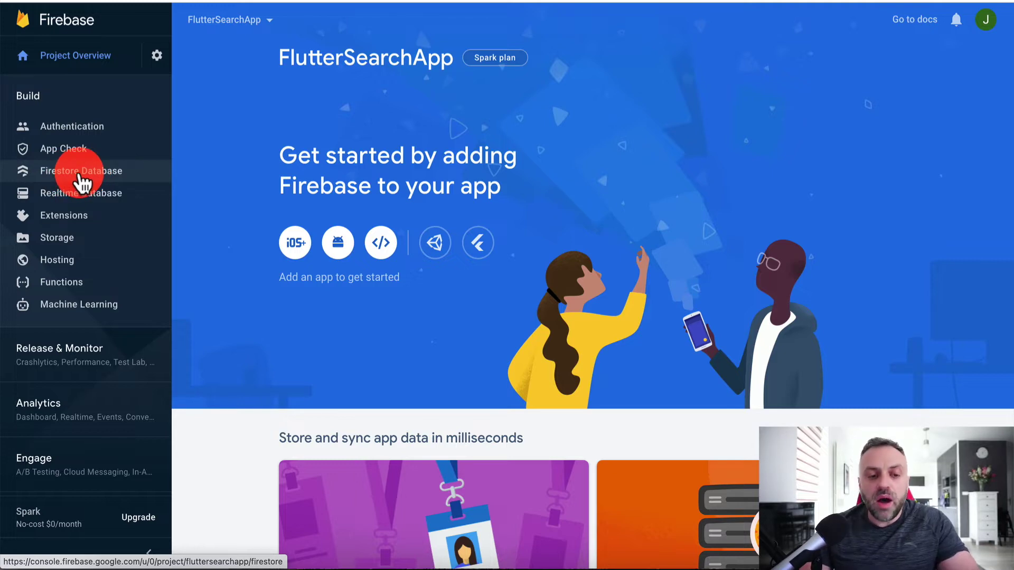
- Create a Cloud Firestore database in test mode with the nam5 (us-central) location
click(80, 179)
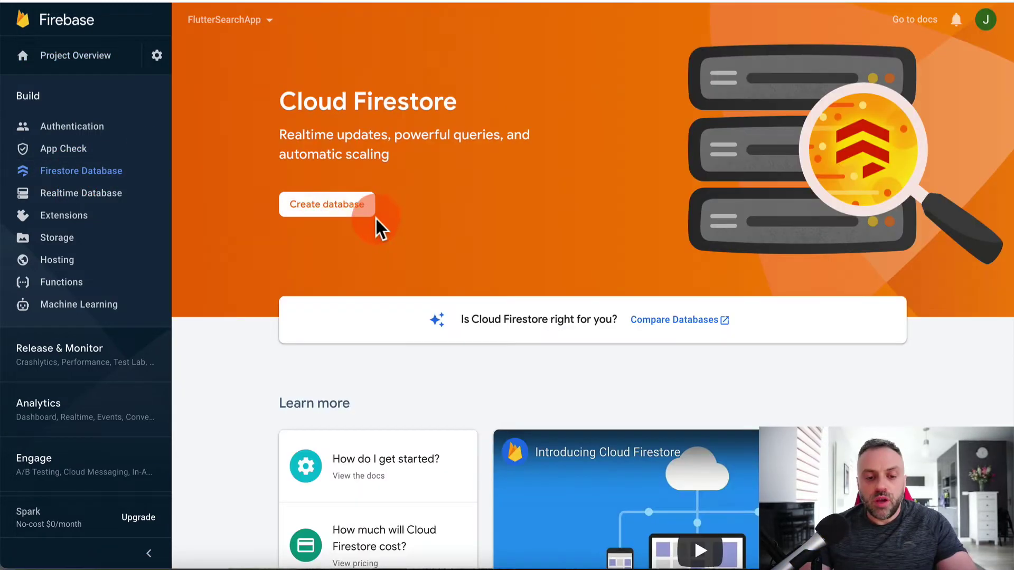
click(346, 210)
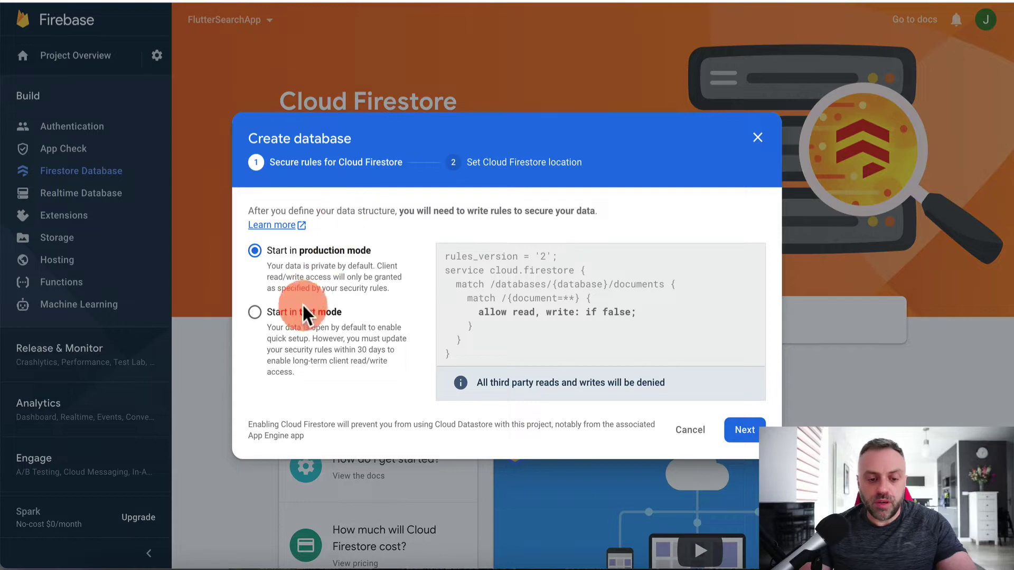
click(305, 311)
click(741, 447)
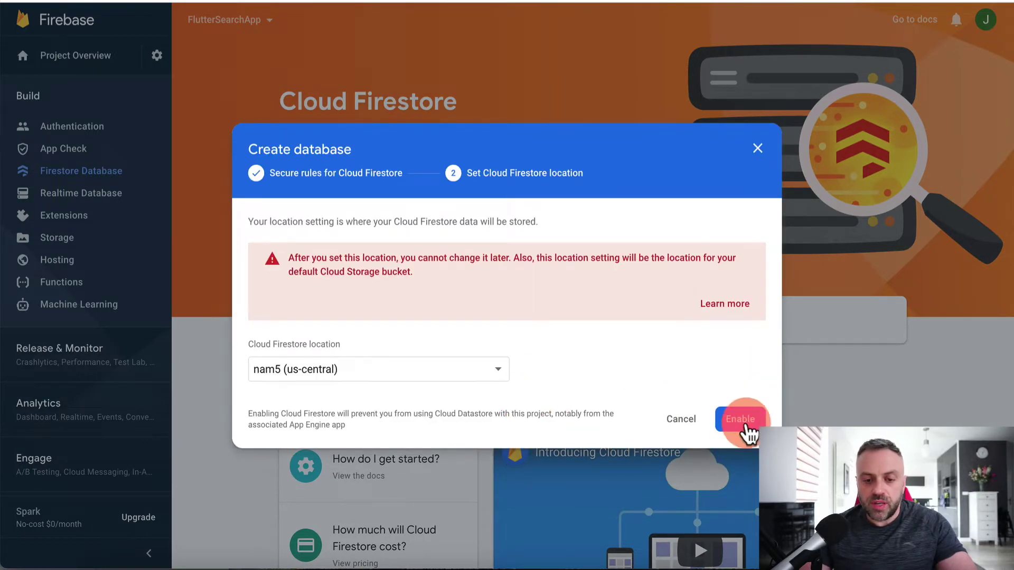
click(747, 423)
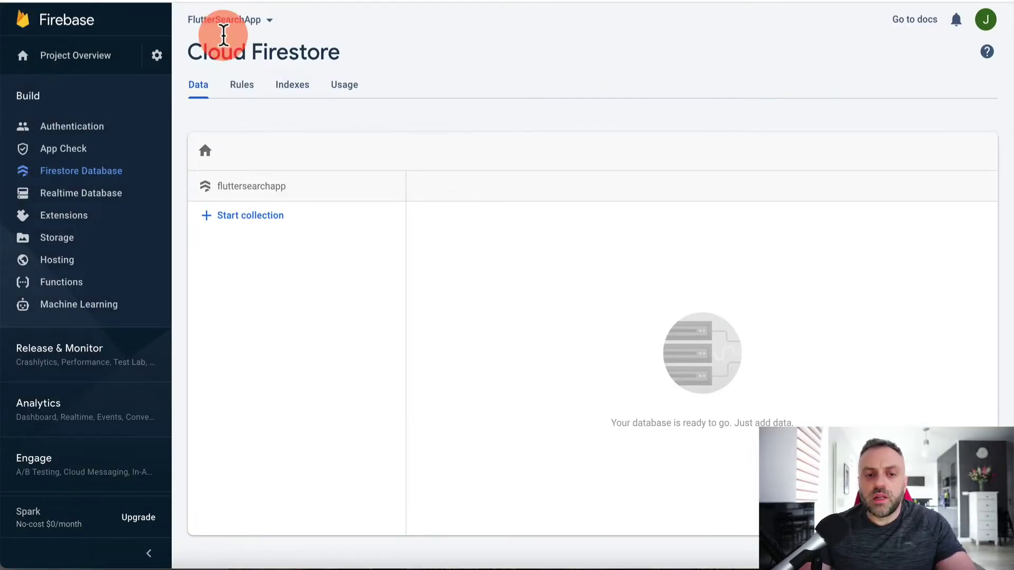
- Start installing the Search with Algolia extension and upgrade the project to the Blaze plan
click(69, 219)
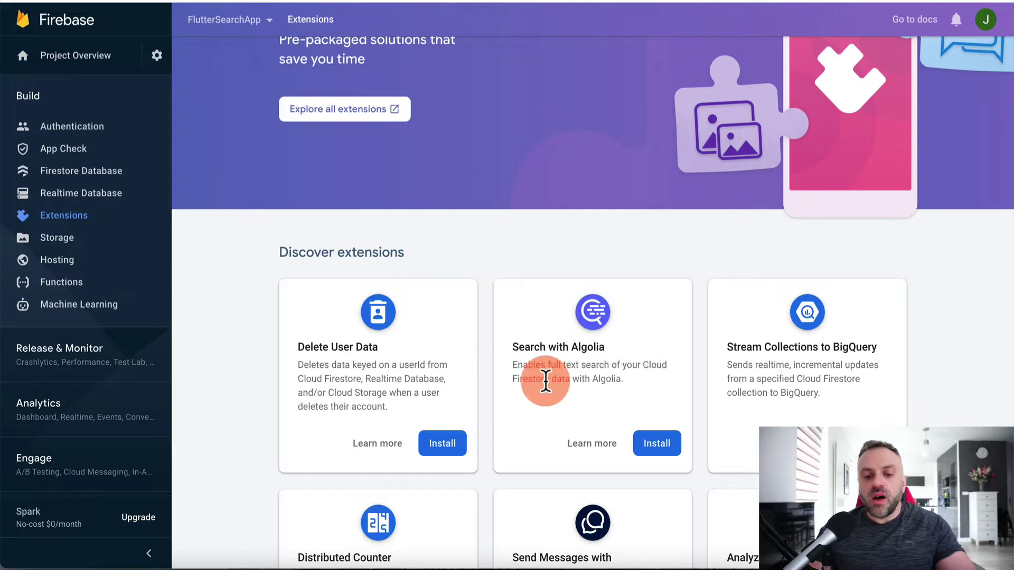
click(654, 448)
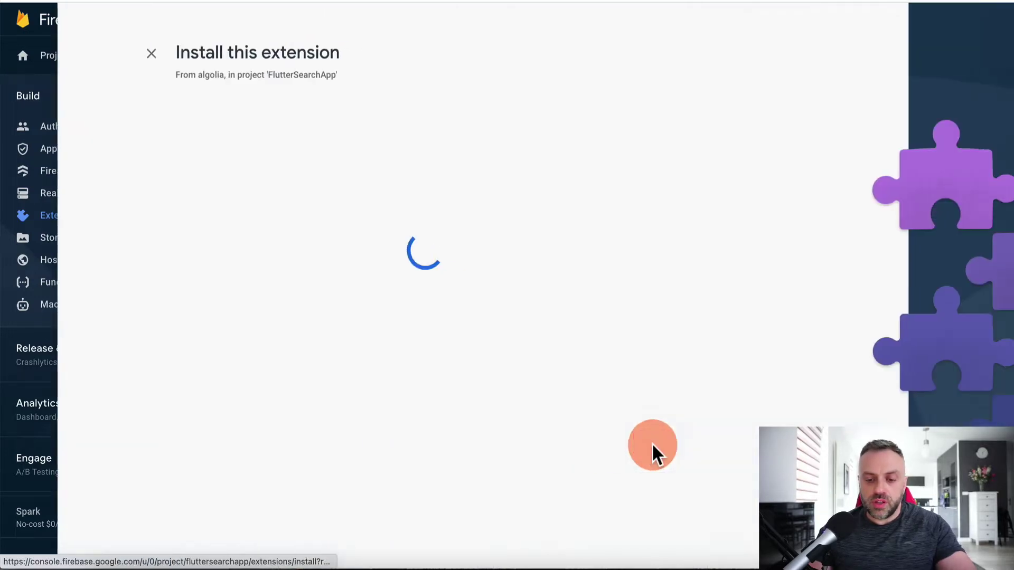
scroll(281, 236, down, 4)
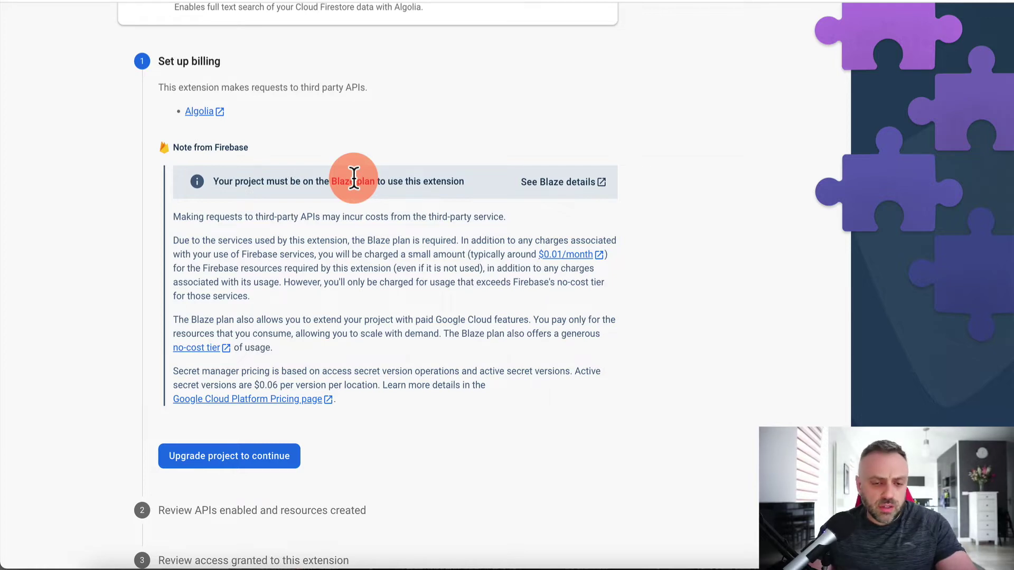
click(230, 465)
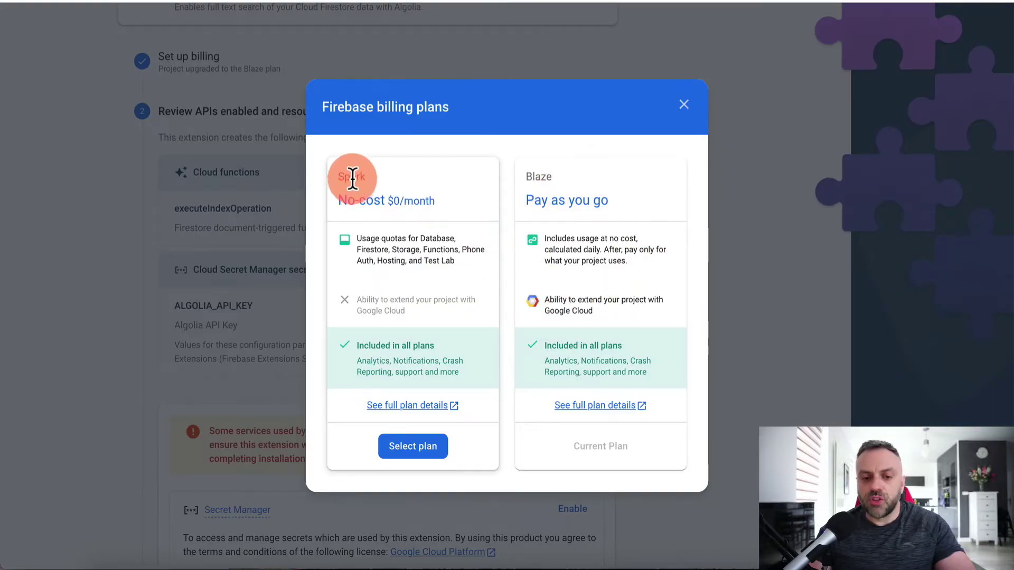
click(682, 103)
click(648, 132)
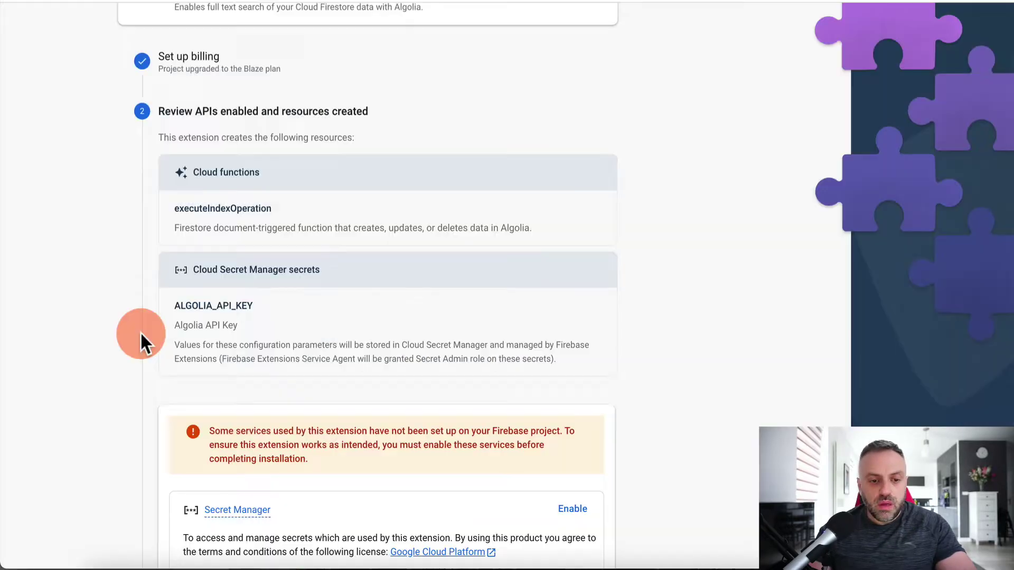
- Enable Secret Manager for the extension and proceed to the review of its granted access
scroll(108, 374, down, 1)
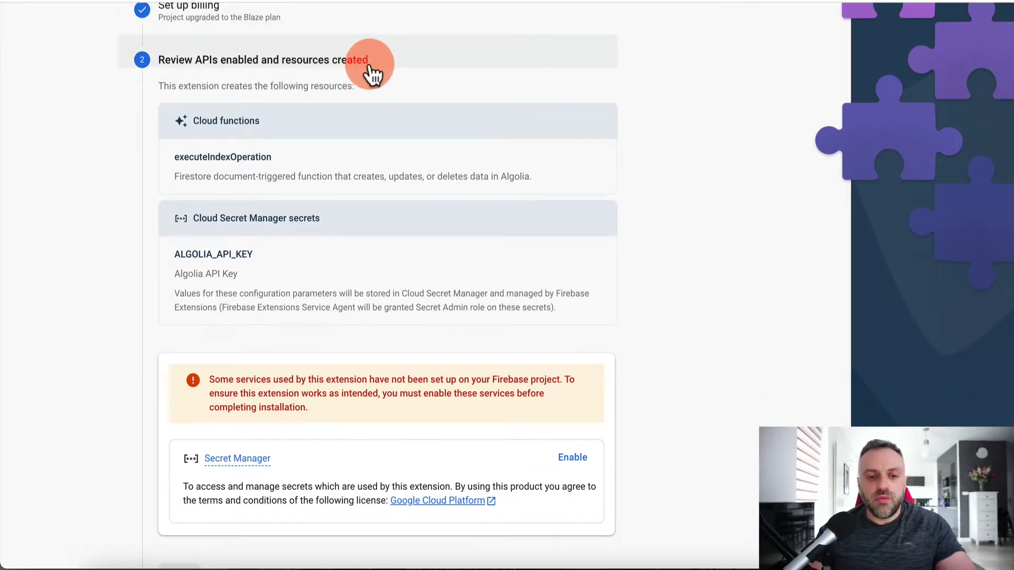
scroll(290, 319, down, 3)
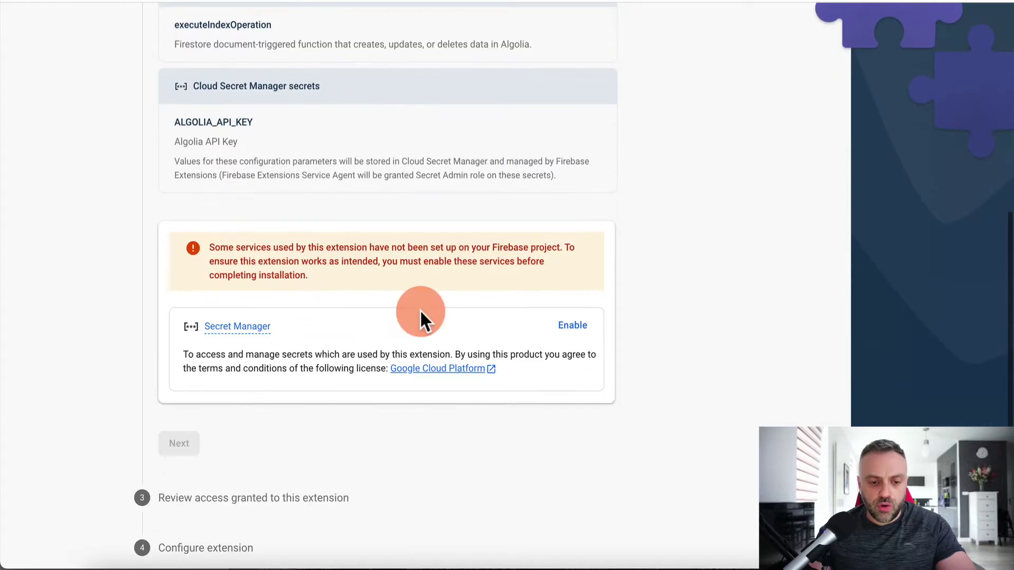
click(578, 323)
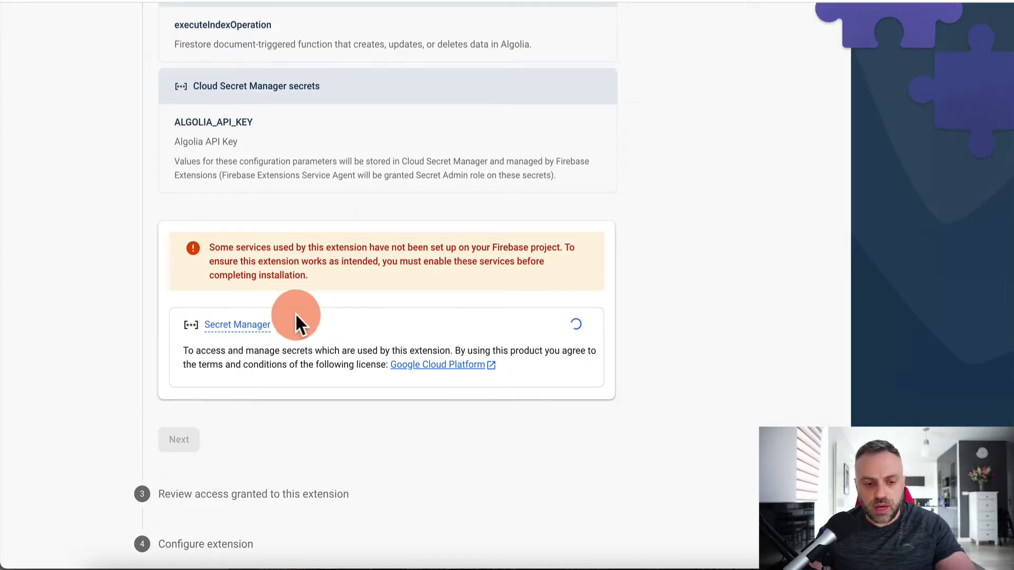
click(179, 444)
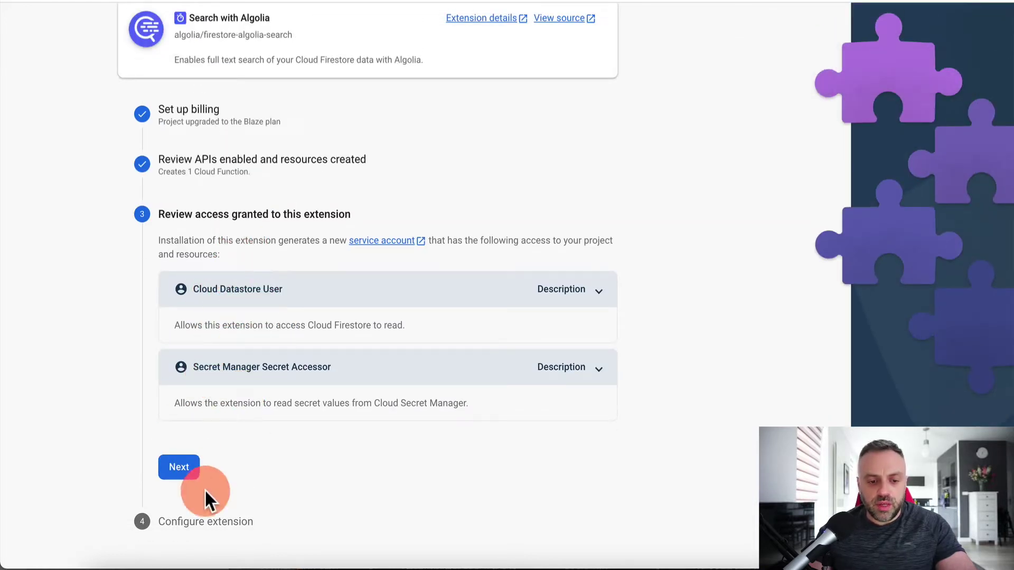
- Accept the extension's granted access and set both the Collection Path and the Algolia Index Name to Documents
click(181, 470)
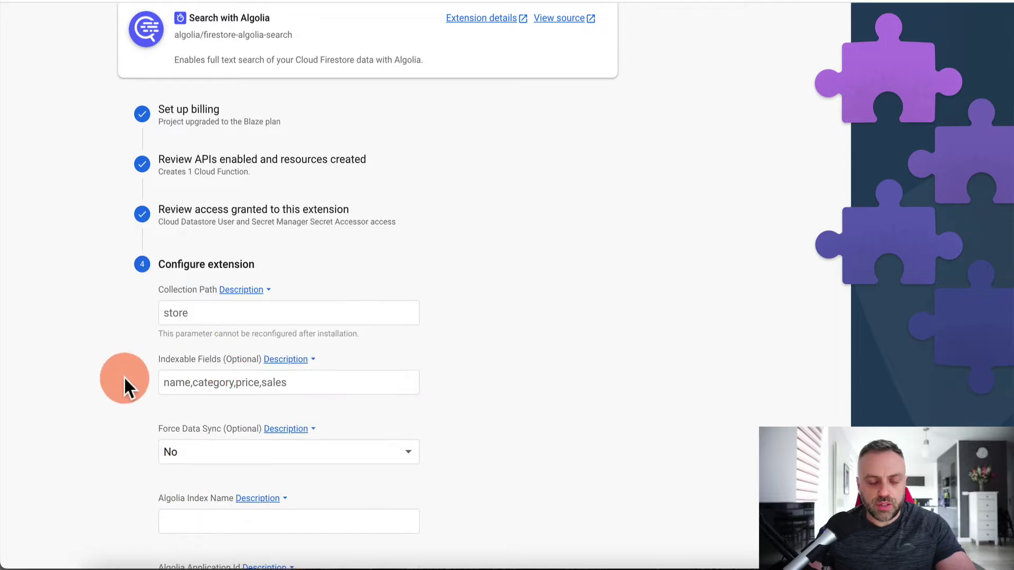
scroll(126, 374, down, 3)
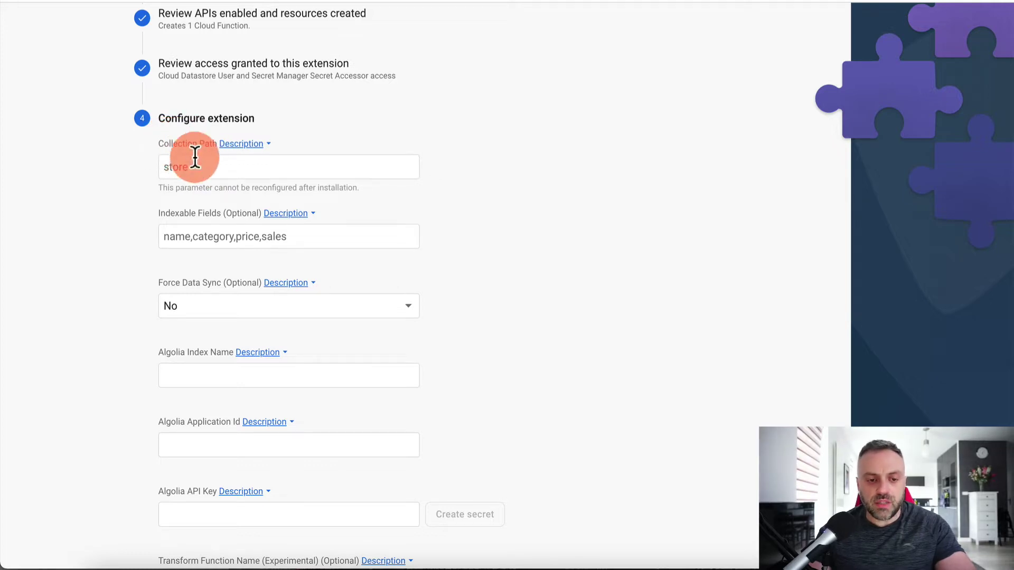
click(203, 167)
text(Document)
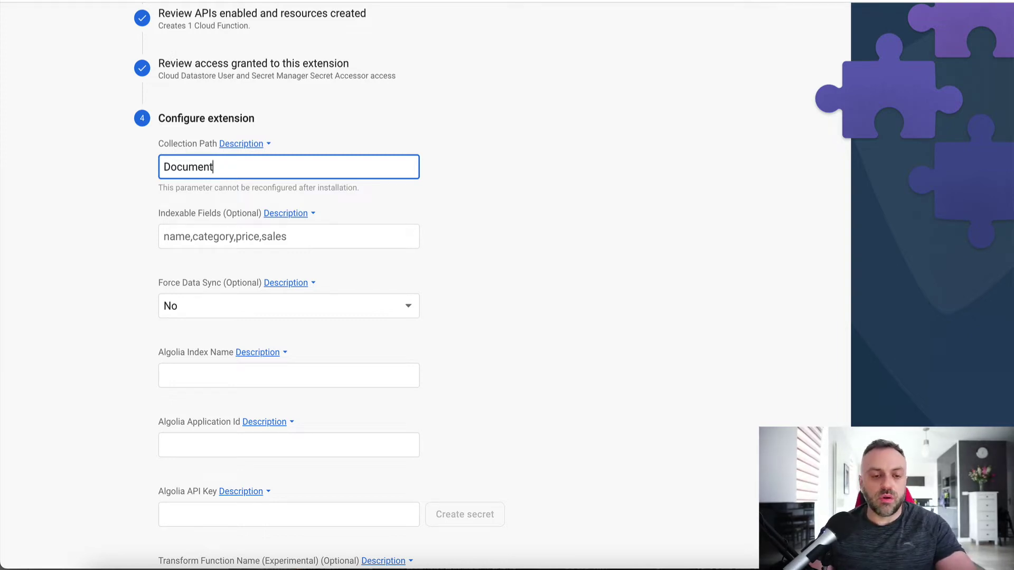
text(s)
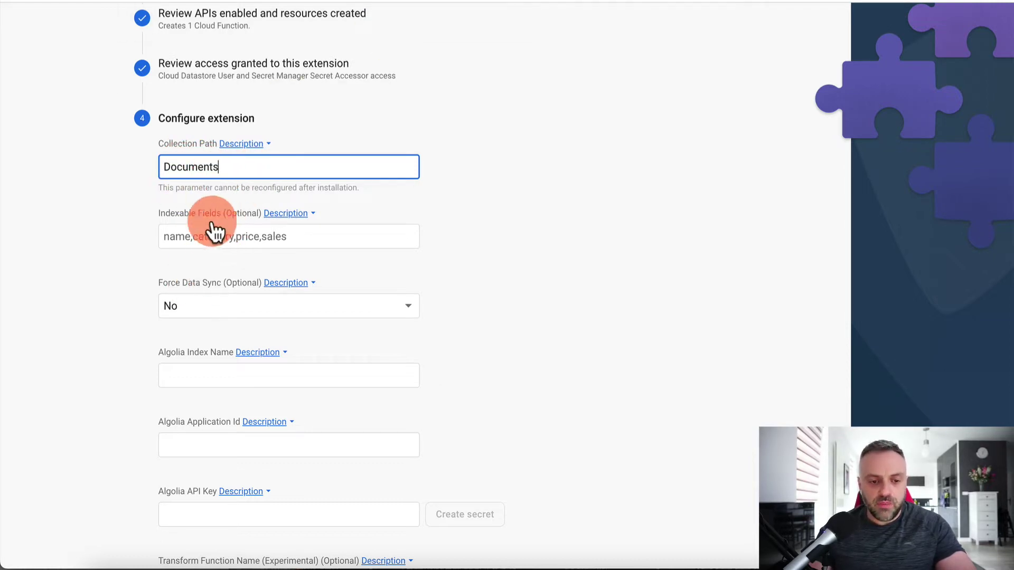
scroll(113, 301, down, 3)
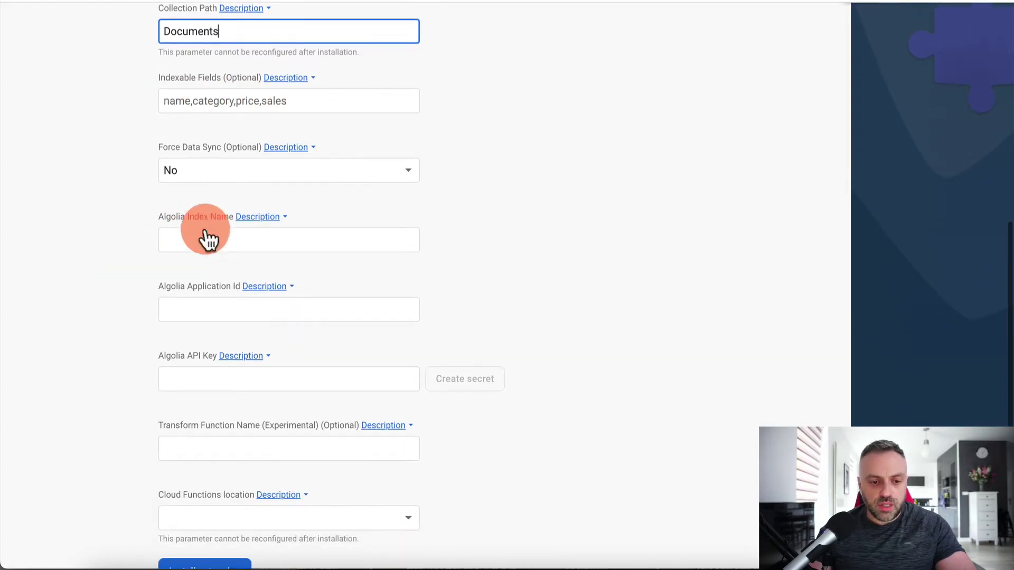
click(215, 238)
text(Documents)
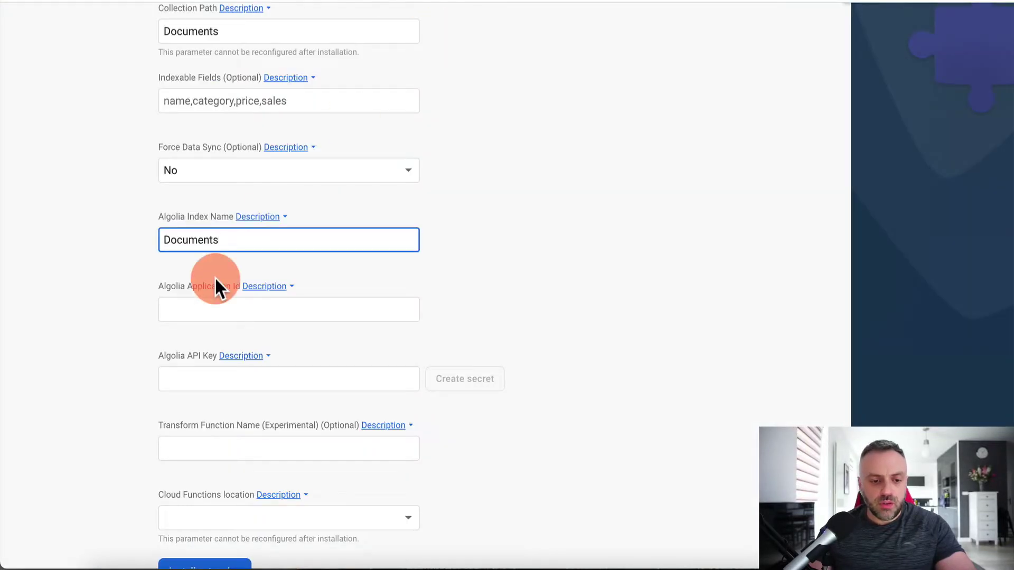
- Copy the FlutterApp application ID from the Algolia dashboard and paste it as the extension's Algolia Application Id in Firebase
scroll(192, 301, down, 1)
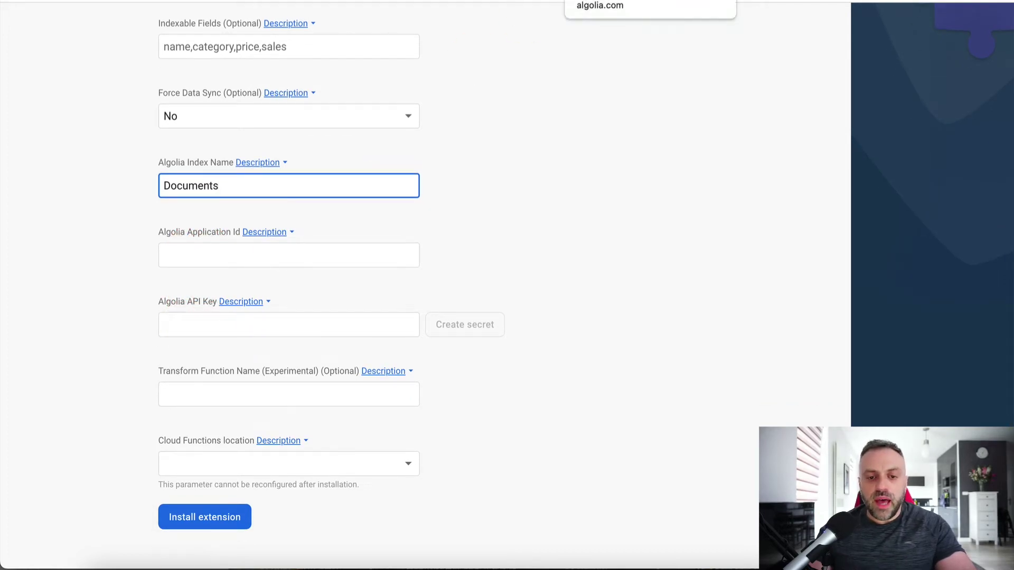
click(596, 2)
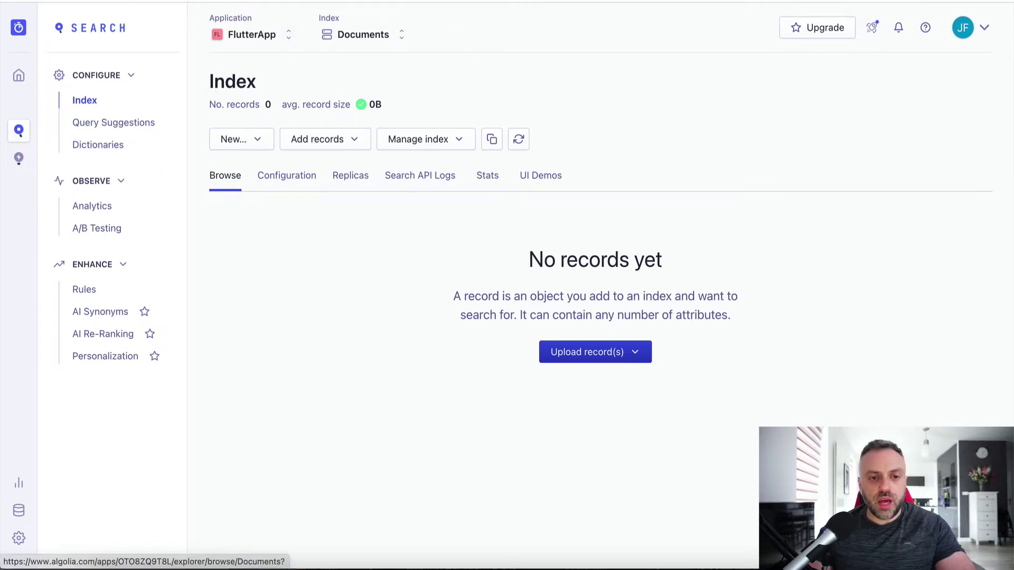
click(265, 37)
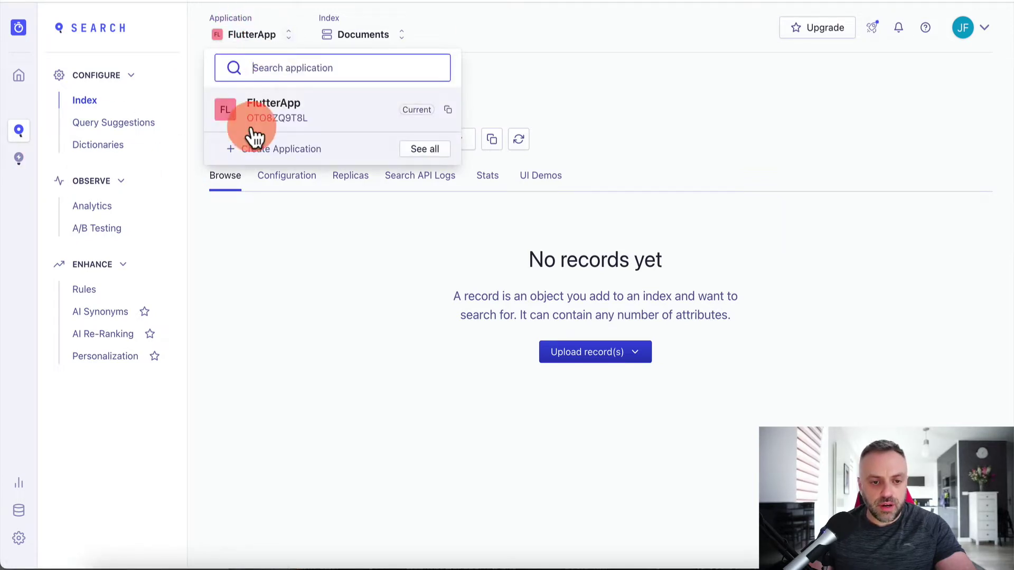
click(448, 111)
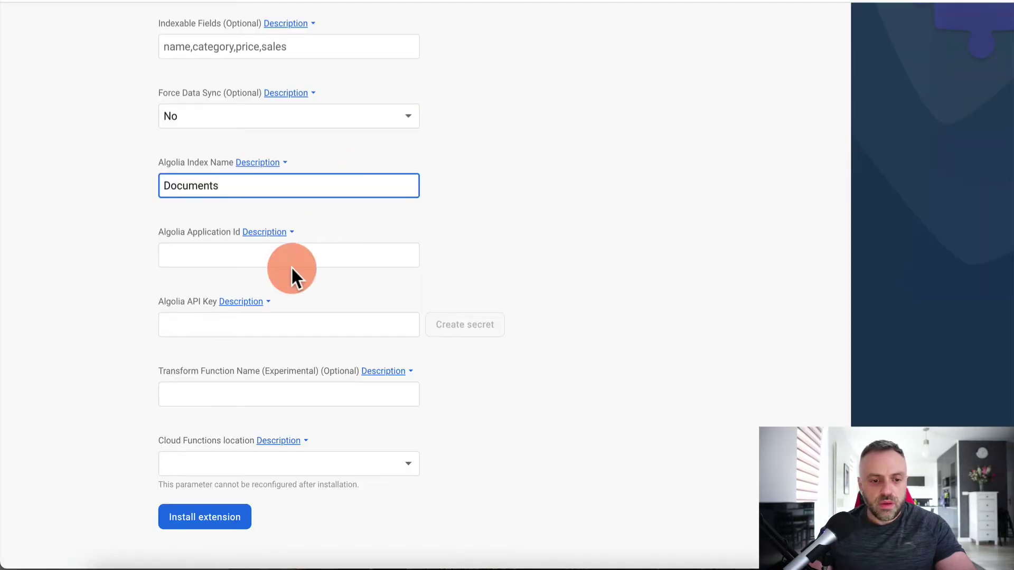
click(277, 256)
key(ctrl+v)
- Show the description of the Algolia API Key parameter to read which permissions the key needs
click(235, 329)
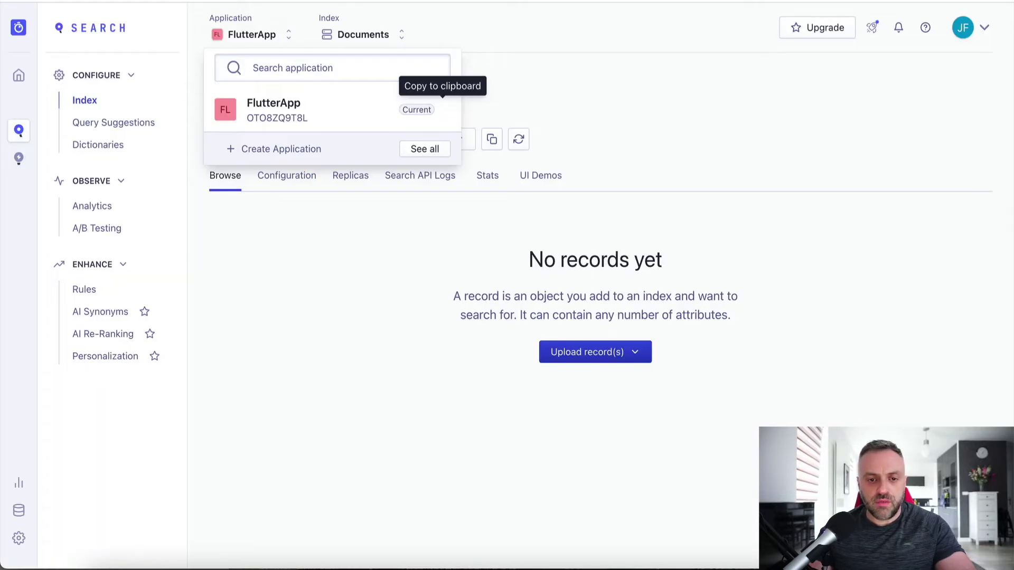
click(406, 249)
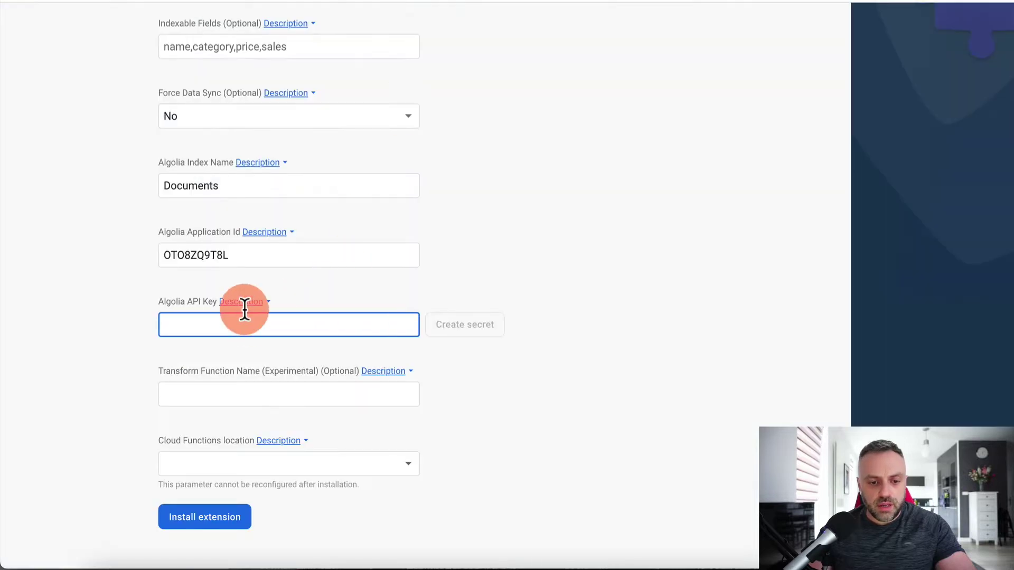
click(242, 302)
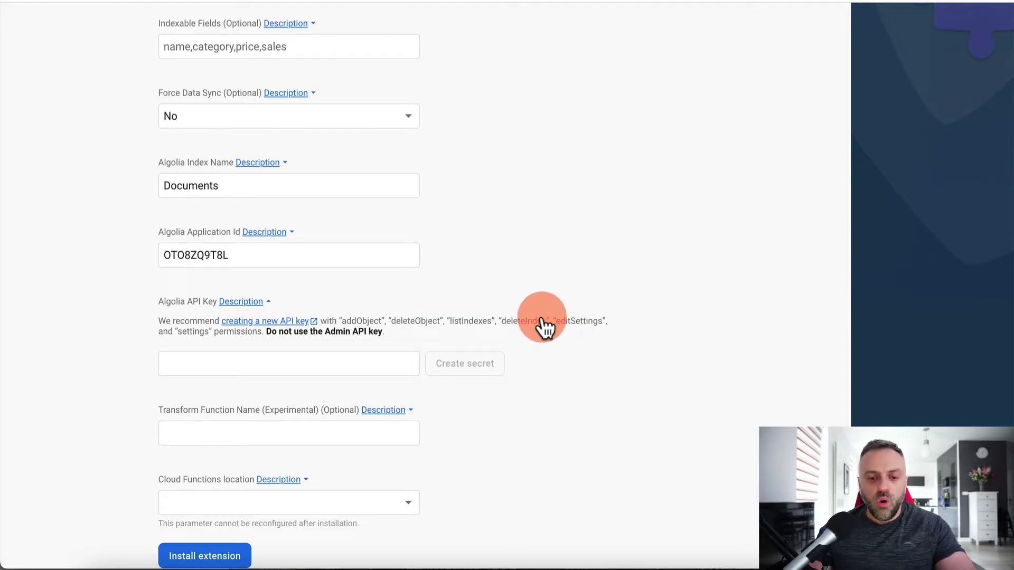
- Switch to the Algolia dashboard and start a new API key with the description Firestore API Key
click(433, 1)
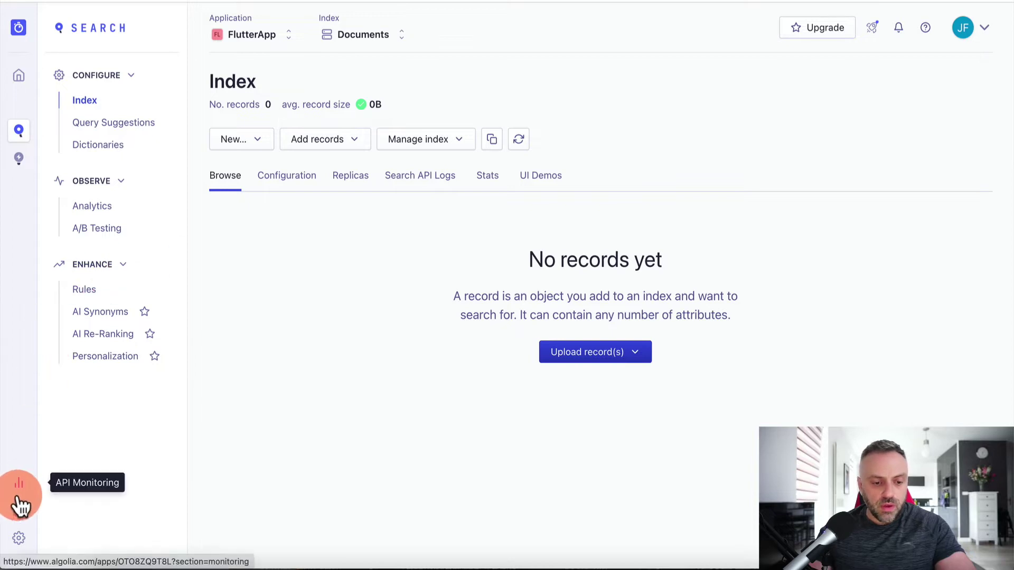
click(20, 79)
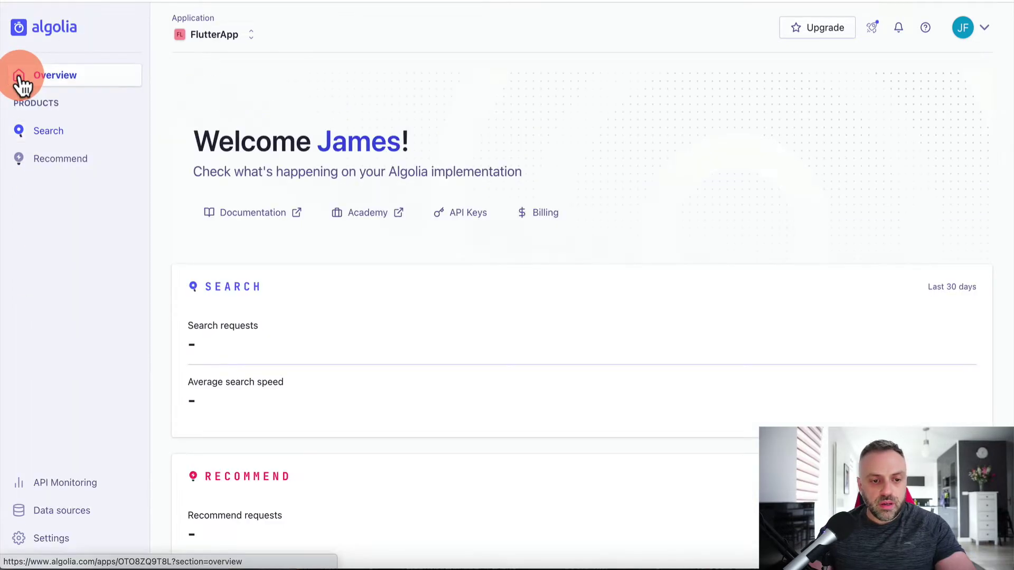
click(464, 215)
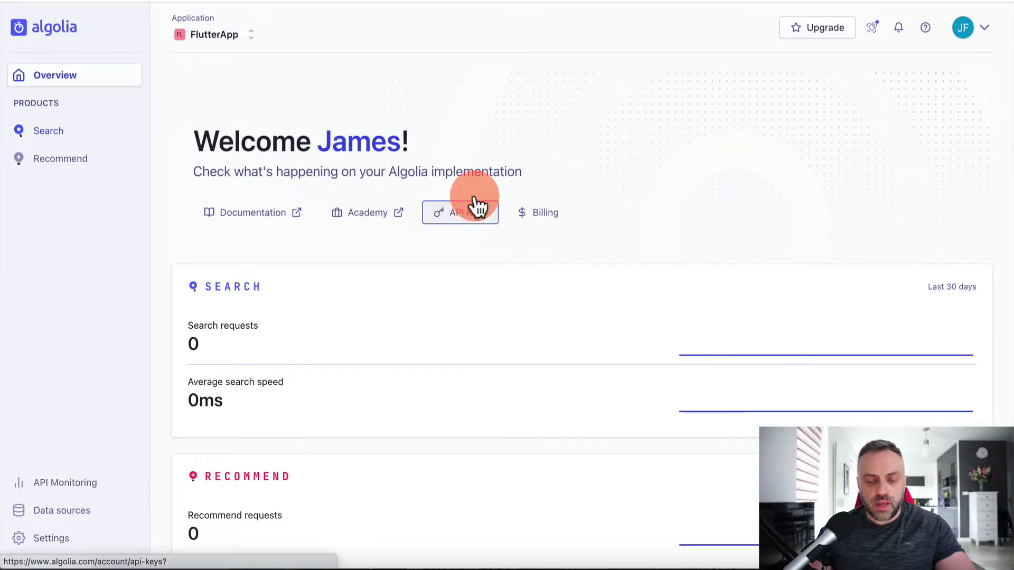
click(858, 111)
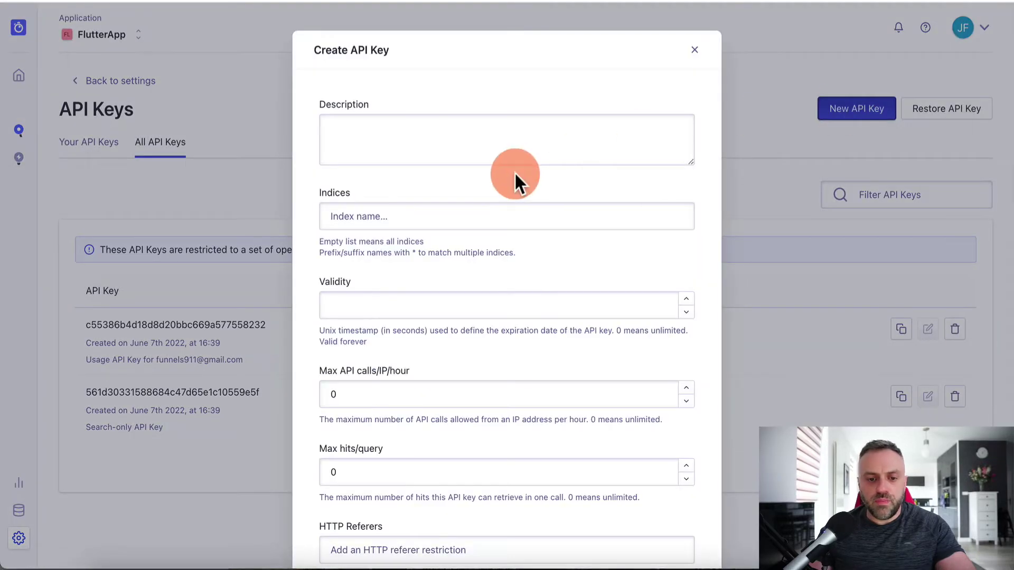
click(412, 140)
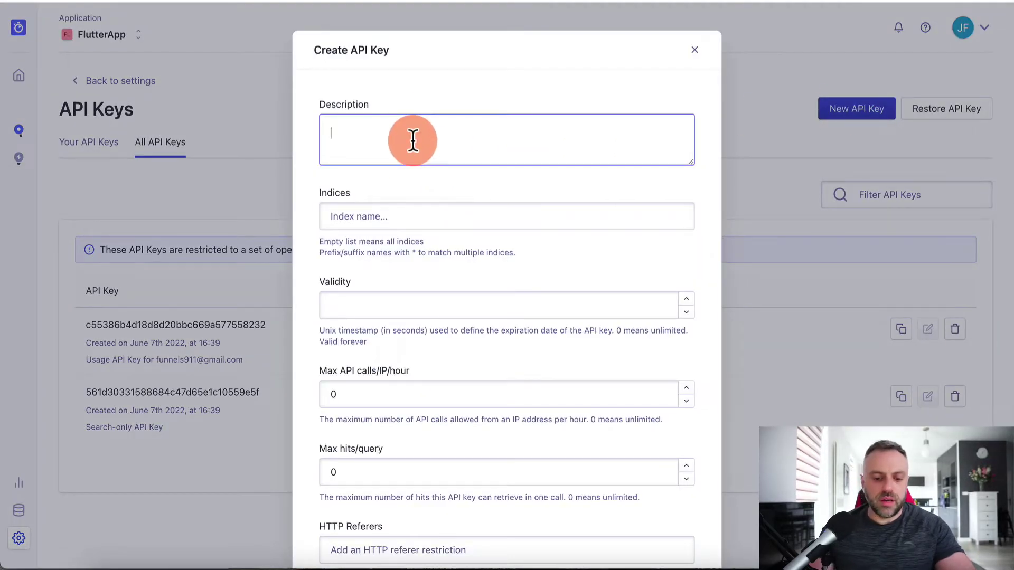
text(Firestore API Key)
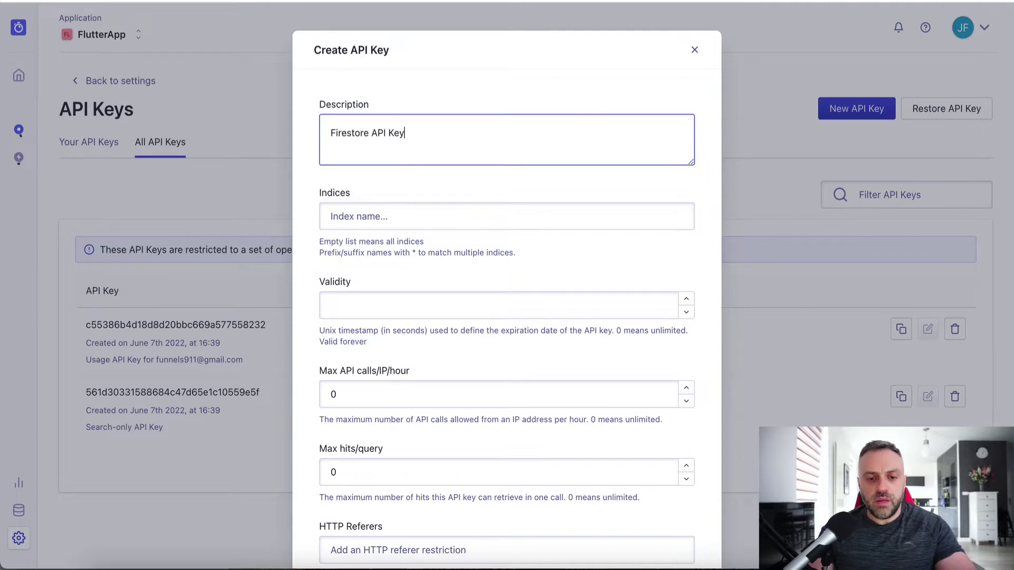
- Replace the search permission in the new key's ACL with addObject, deleteObject and listIndexes
scroll(380, 437, down, 4)
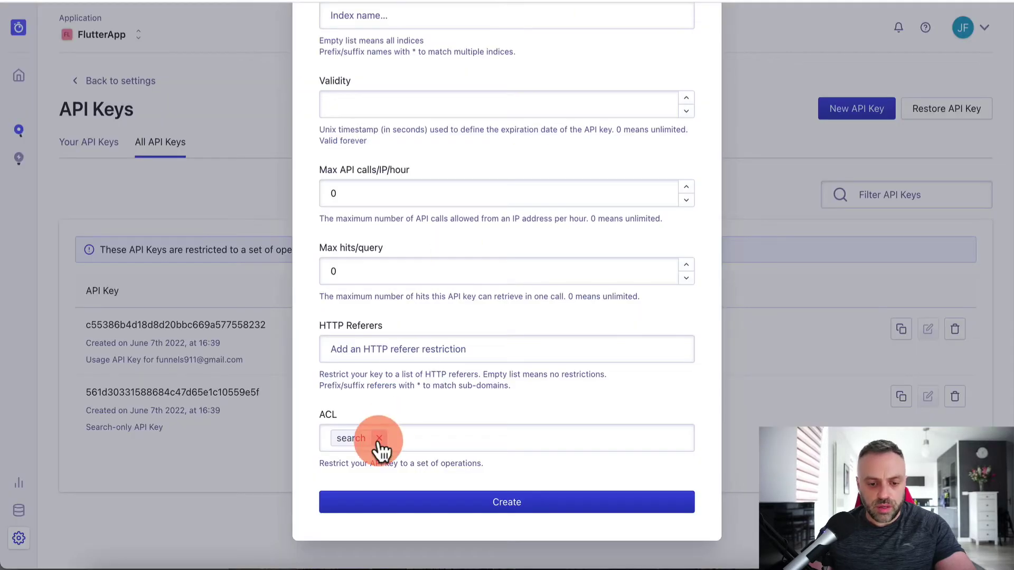
click(379, 438)
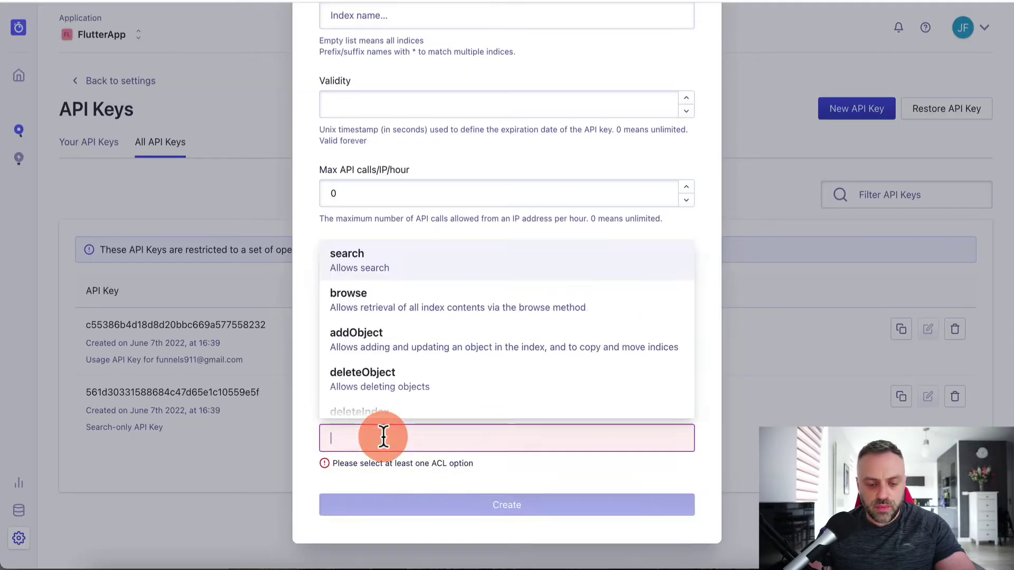
text(add)
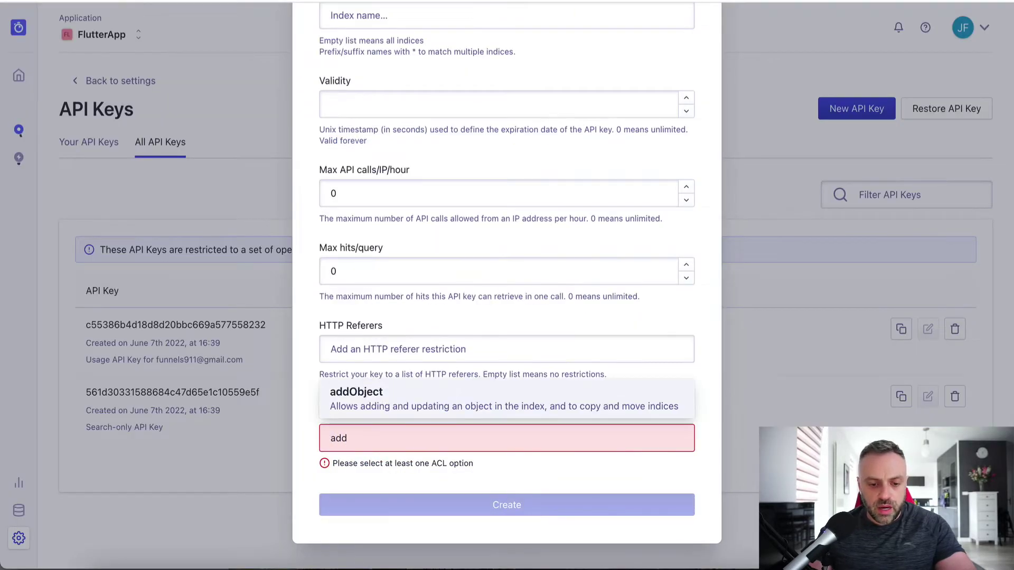
click(425, 400)
text(dele)
click(405, 363)
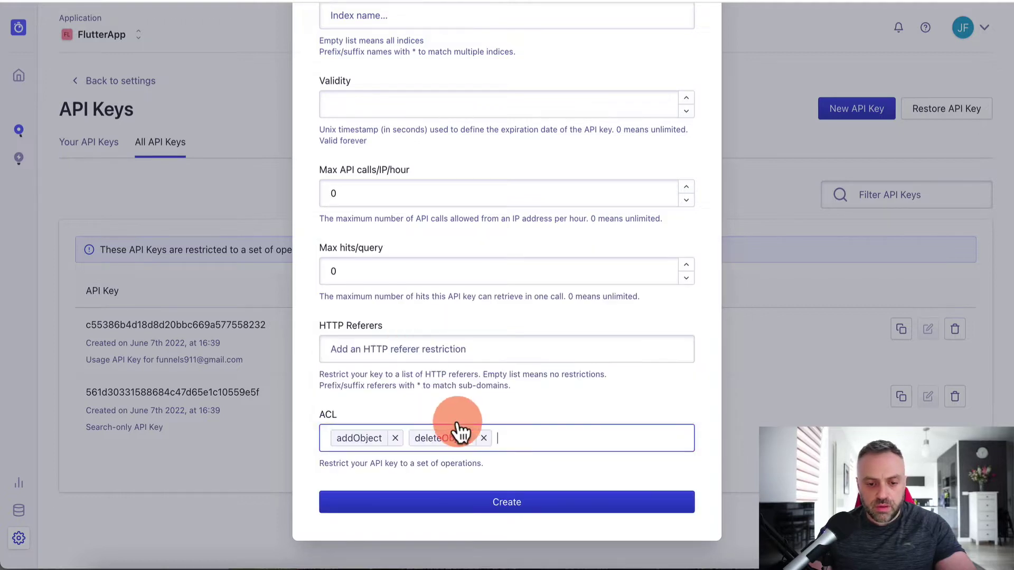
text(list)
click(473, 406)
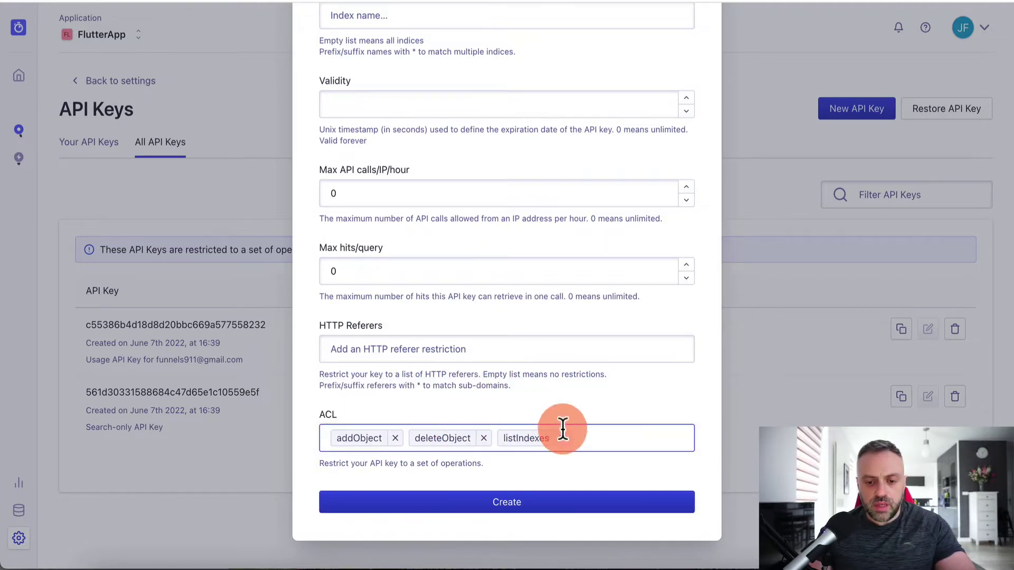
- Check the required permissions in Firebase and add deleteIndex and editSettings to the Algolia key's ACL
key(ctrl+shift+Tab)
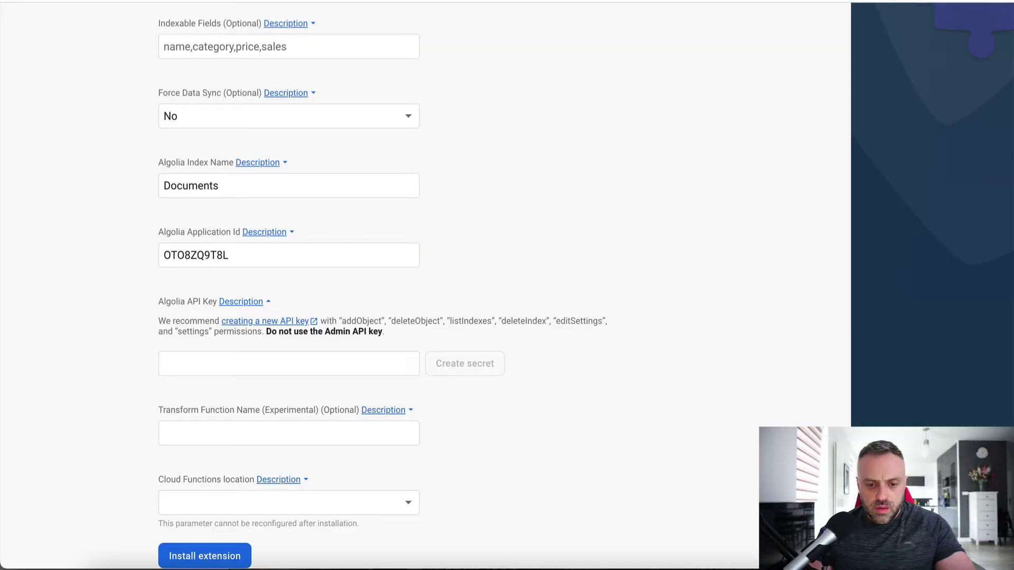
key(ctrl+Tab)
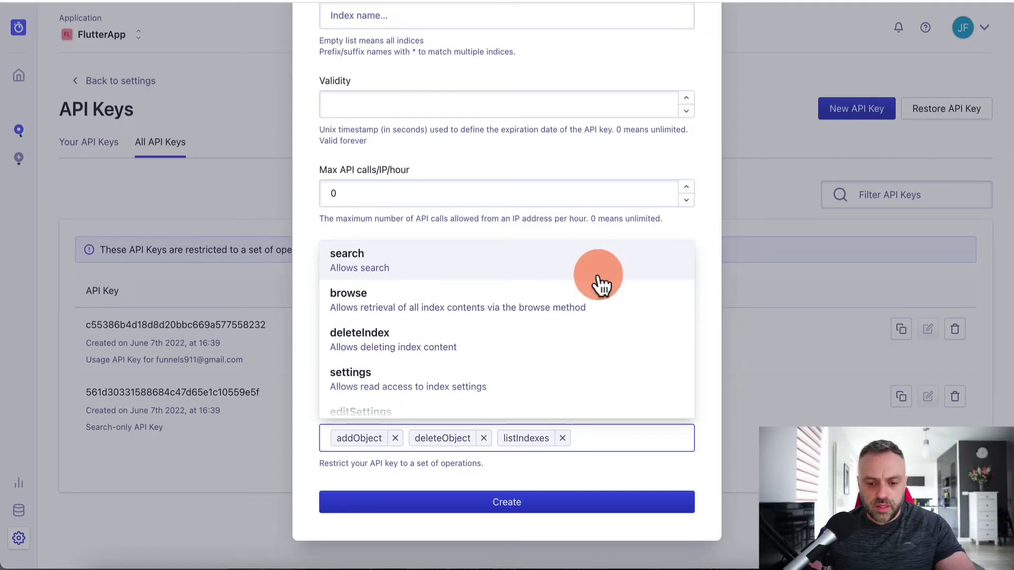
text(delete)
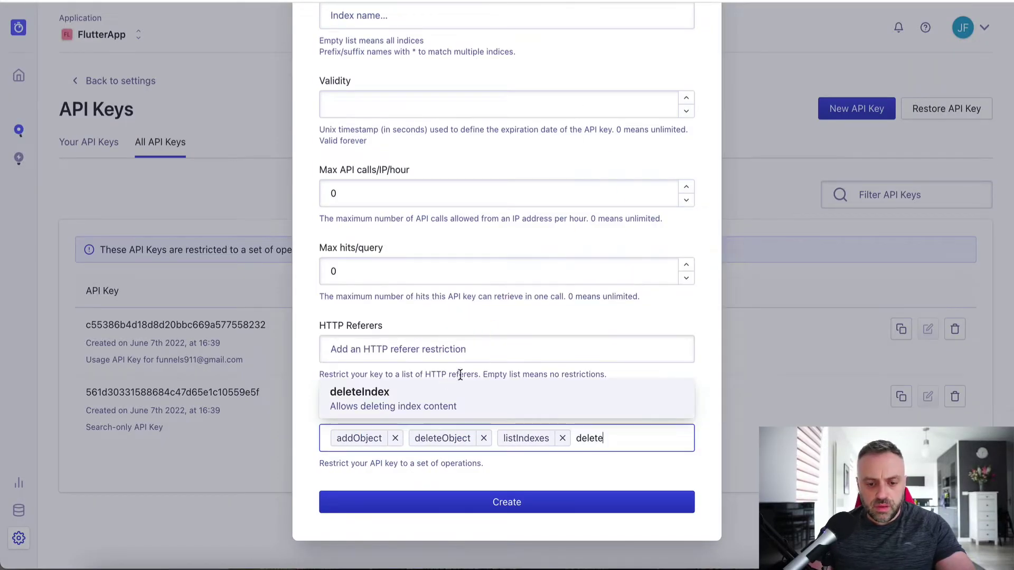
click(453, 417)
text(edid)
key(BackSpace)
text(t)
click(509, 392)
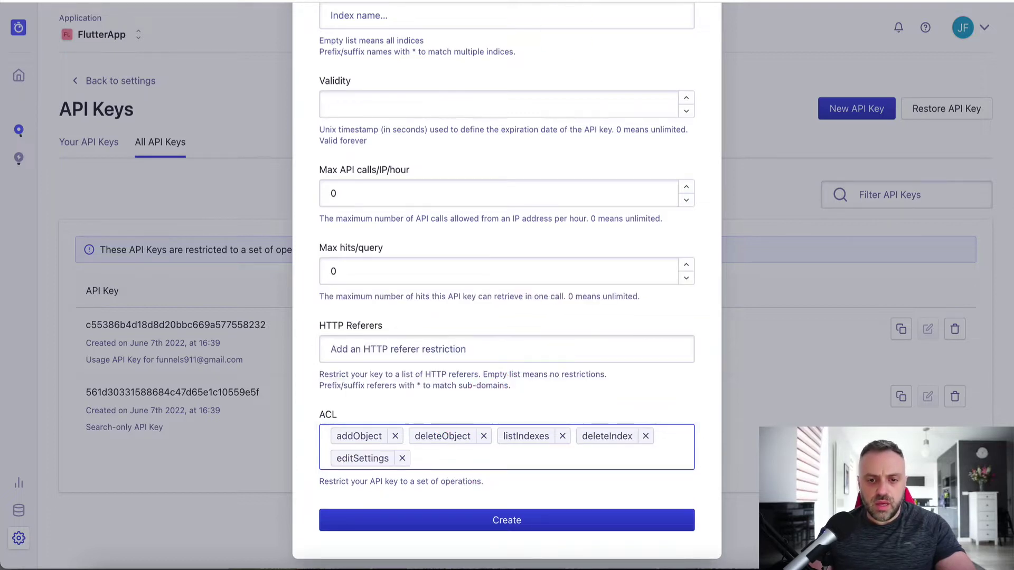
- Recheck the permission list in Firebase, add settings to the key's ACL and create the API key
key(ctrl+Tab)
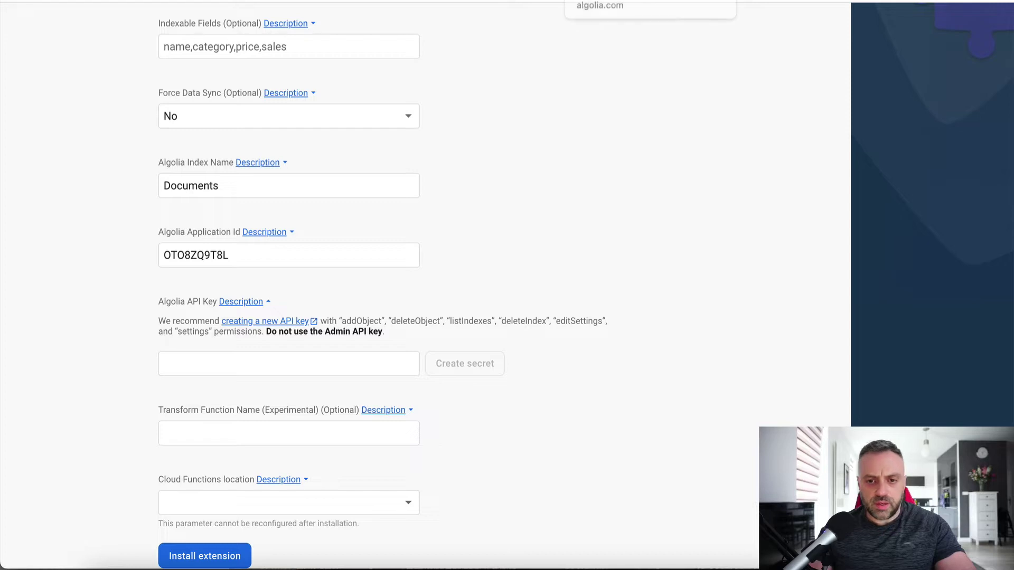
key(ctrl+shift+Tab)
text(sett)
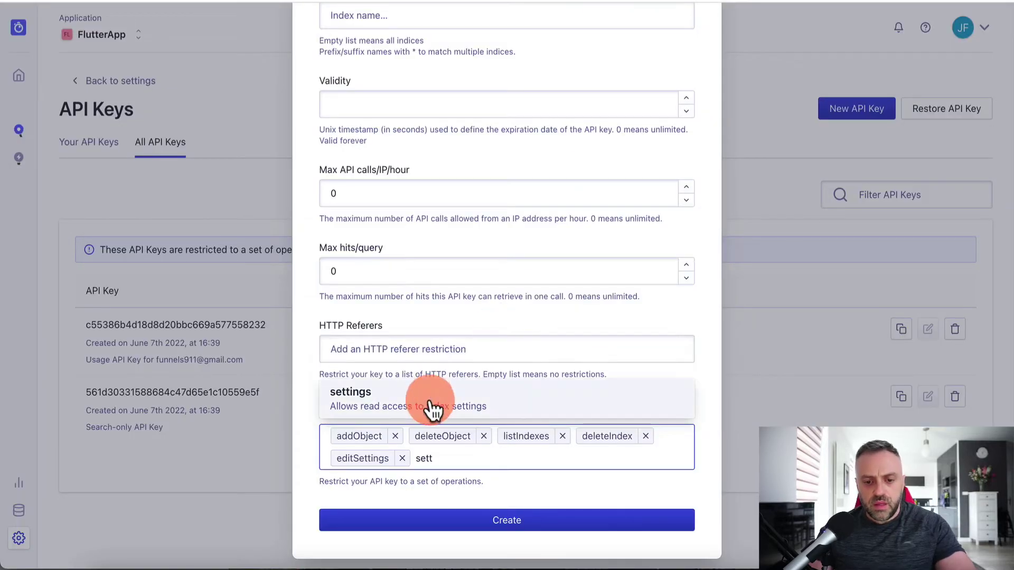
click(432, 409)
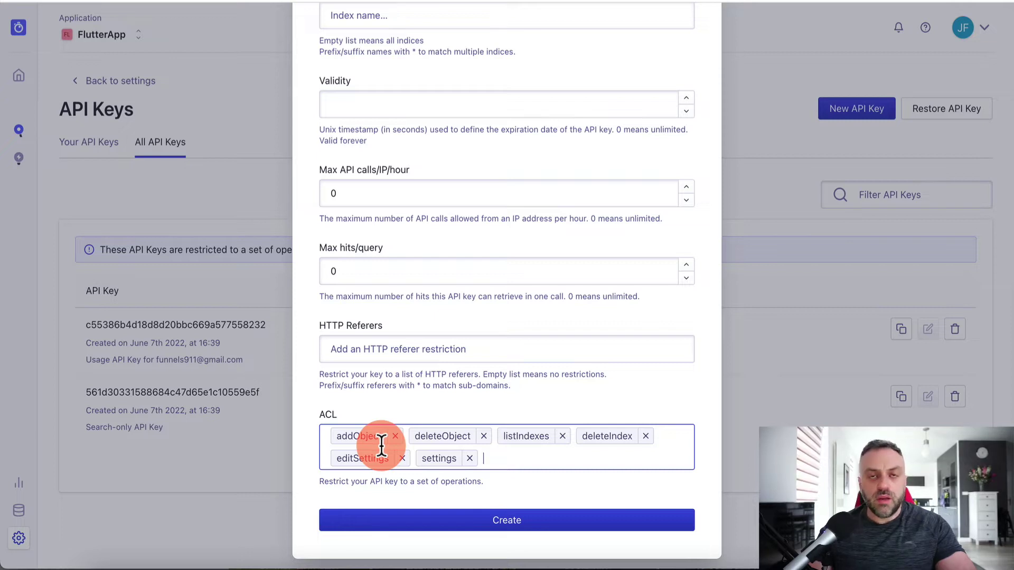
click(453, 520)
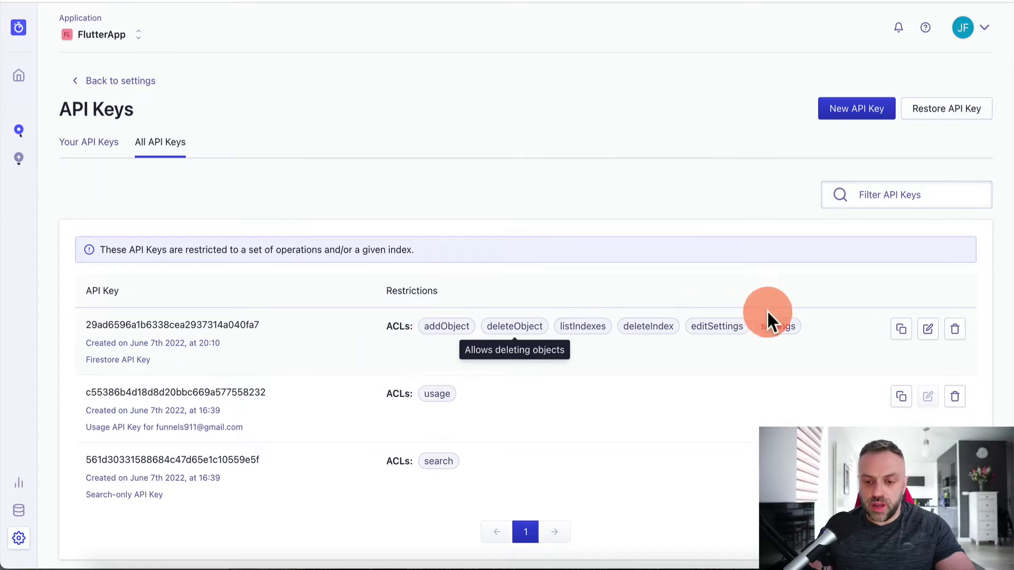
- Copy the new Firestore API key, paste it as the extension's Algolia API Key in Firebase and create the secret
click(903, 331)
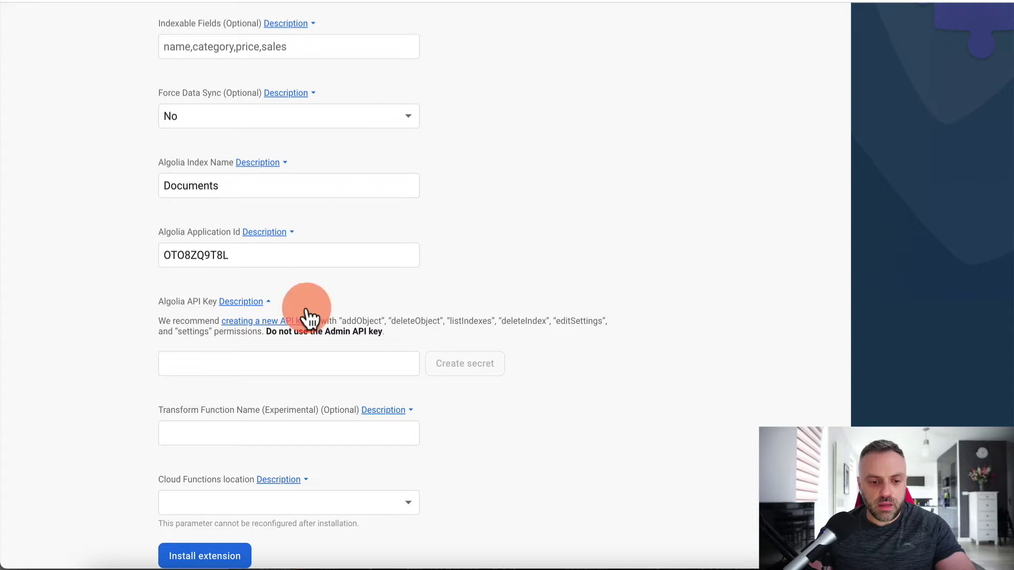
click(257, 358)
key(ctrl+v)
scroll(245, 431, down, 1)
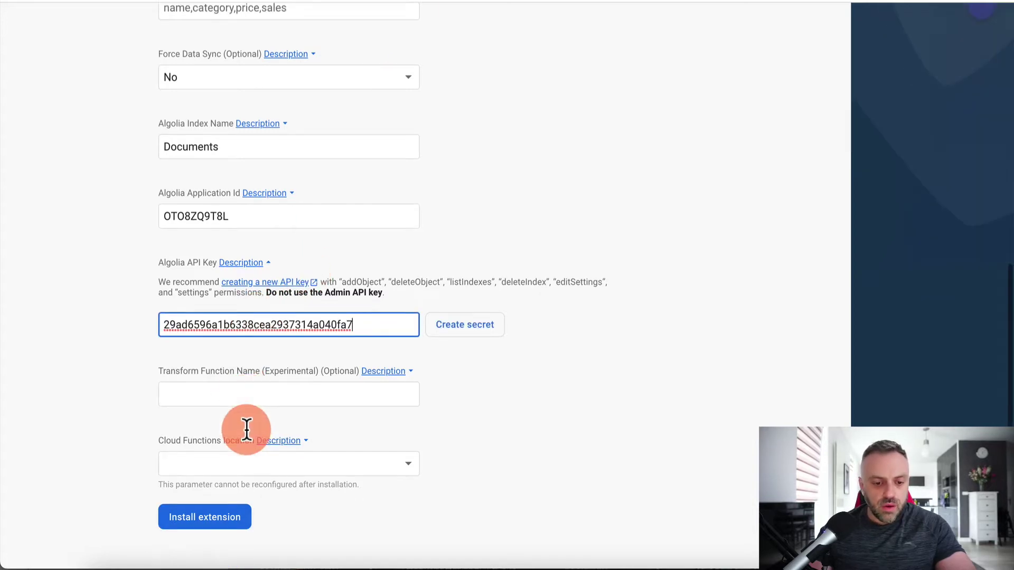
click(465, 324)
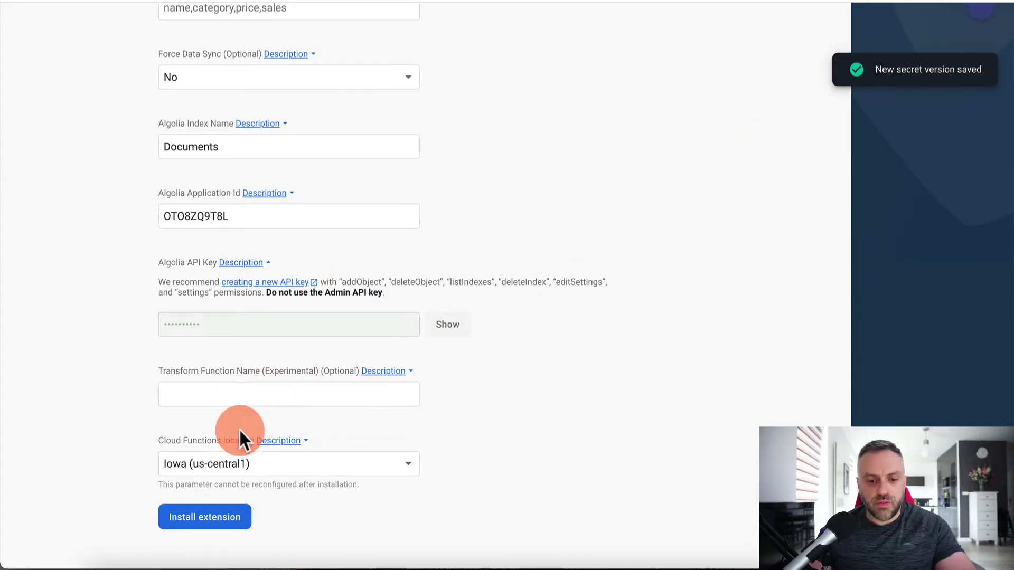
- Install the configured Search with Algolia extension and open its getting-started instructions
click(206, 523)
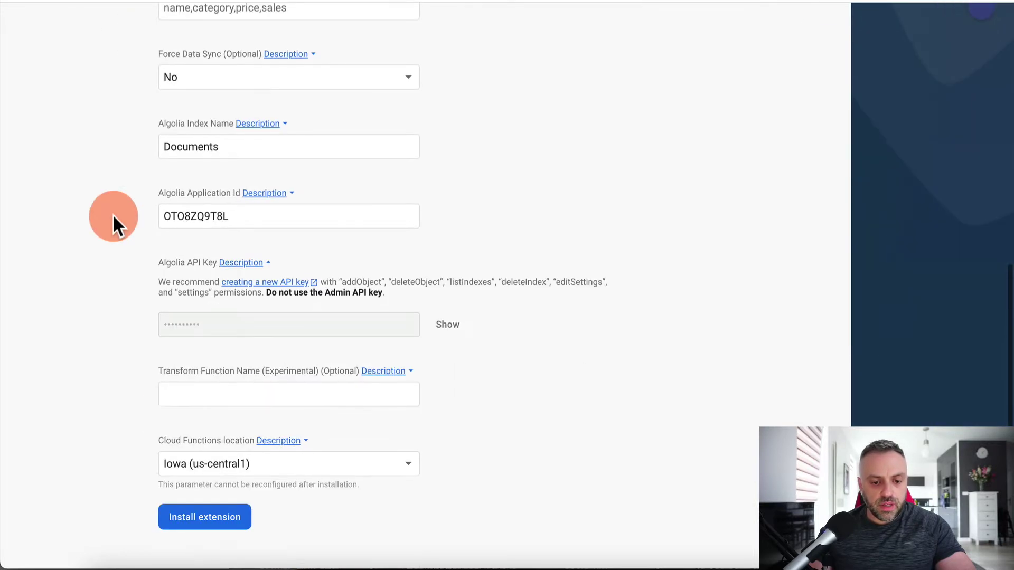
click(220, 520)
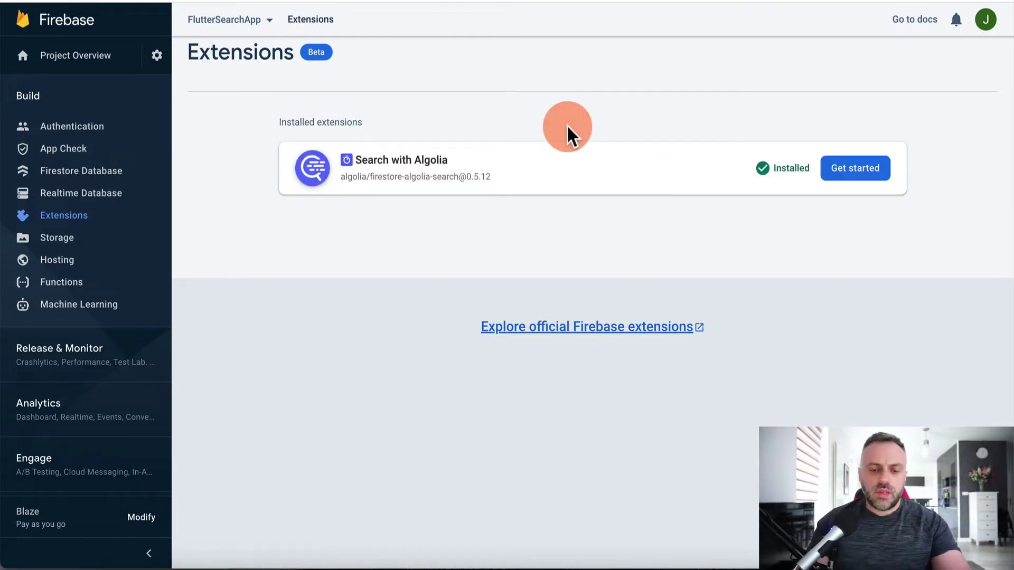
click(853, 172)
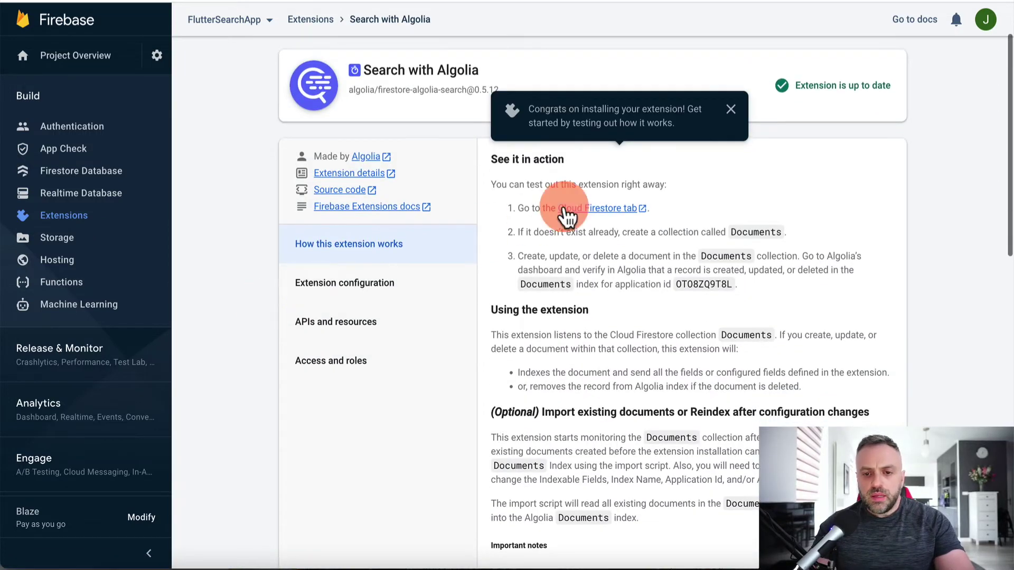
click(730, 109)
click(562, 221)
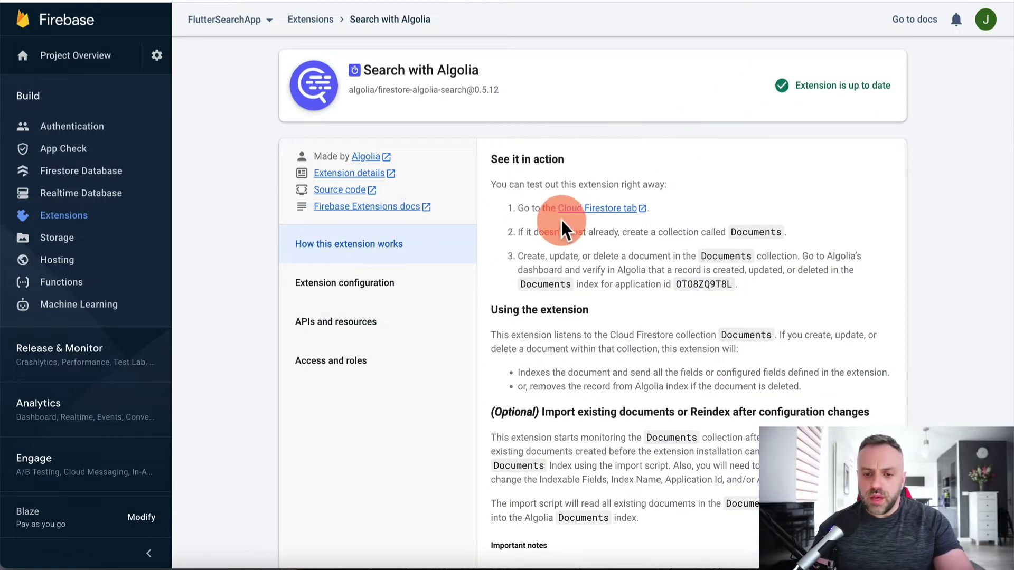
click(607, 214)
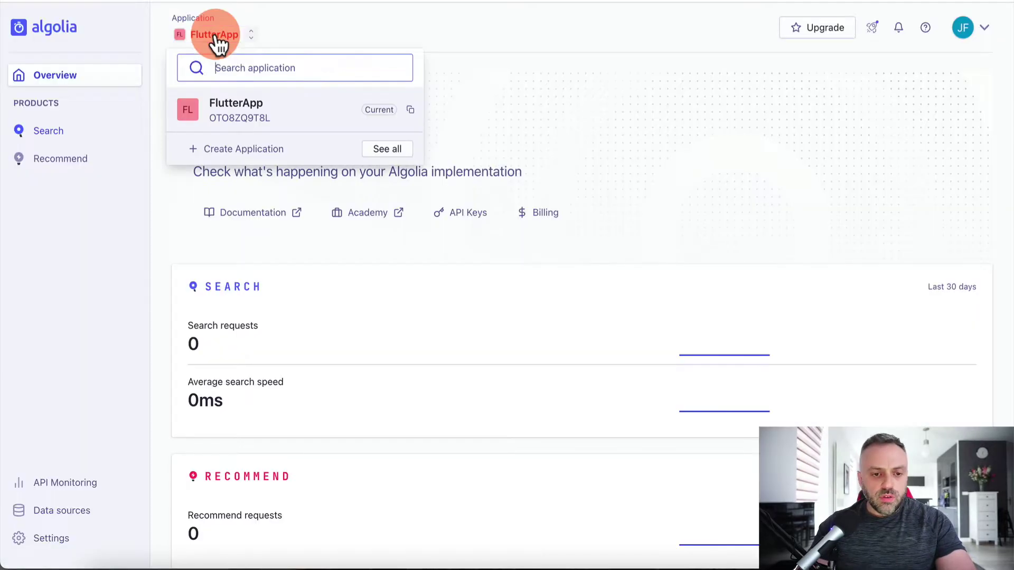
- In Algolia, select the FlutterApp application and check its Documents search index
click(217, 113)
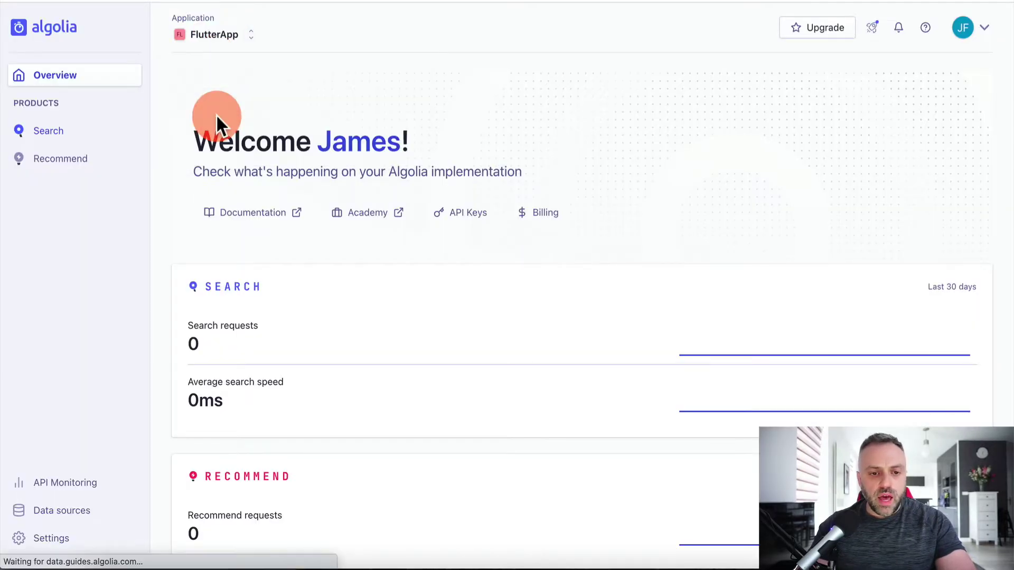
click(44, 135)
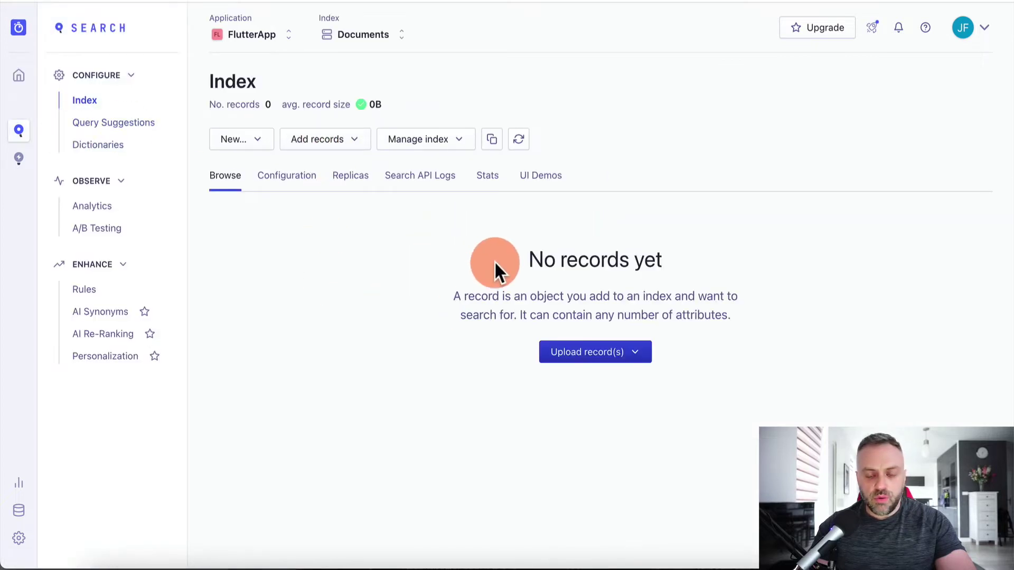
- Switch back to Firebase and start a collection with the ID Documents in the Firestore Database
click(338, 1)
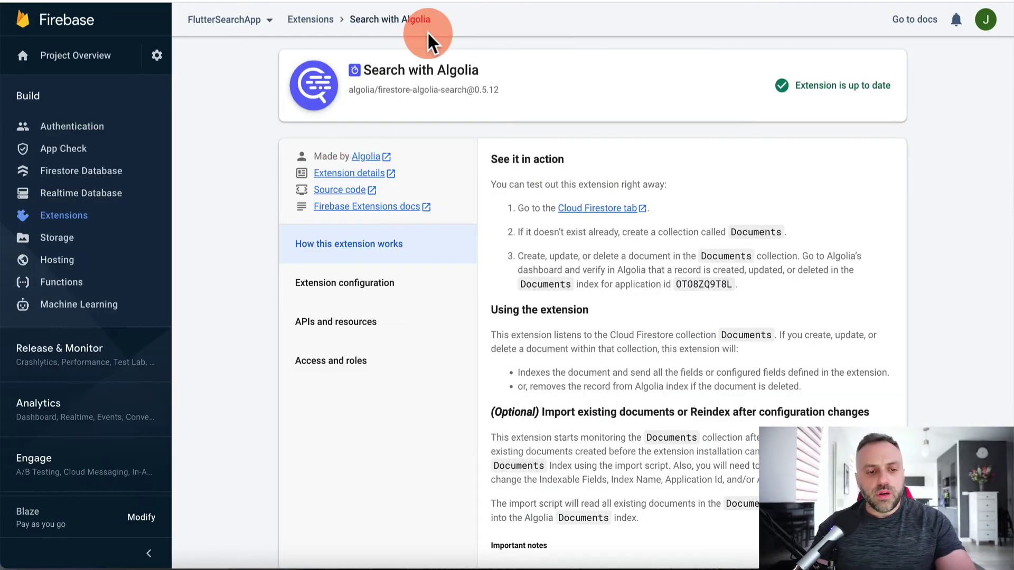
click(95, 177)
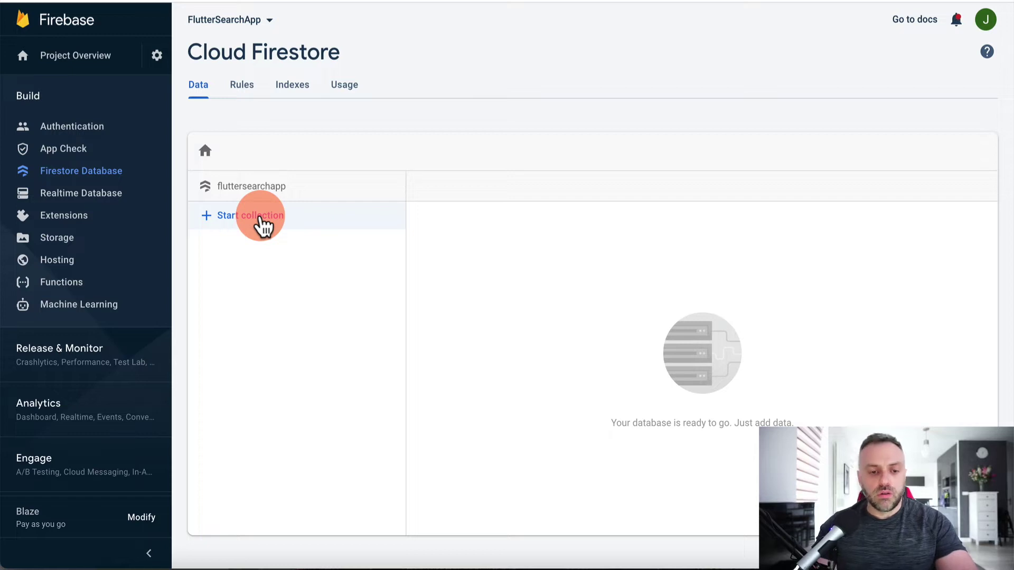
click(262, 222)
click(414, 320)
text(Documents)
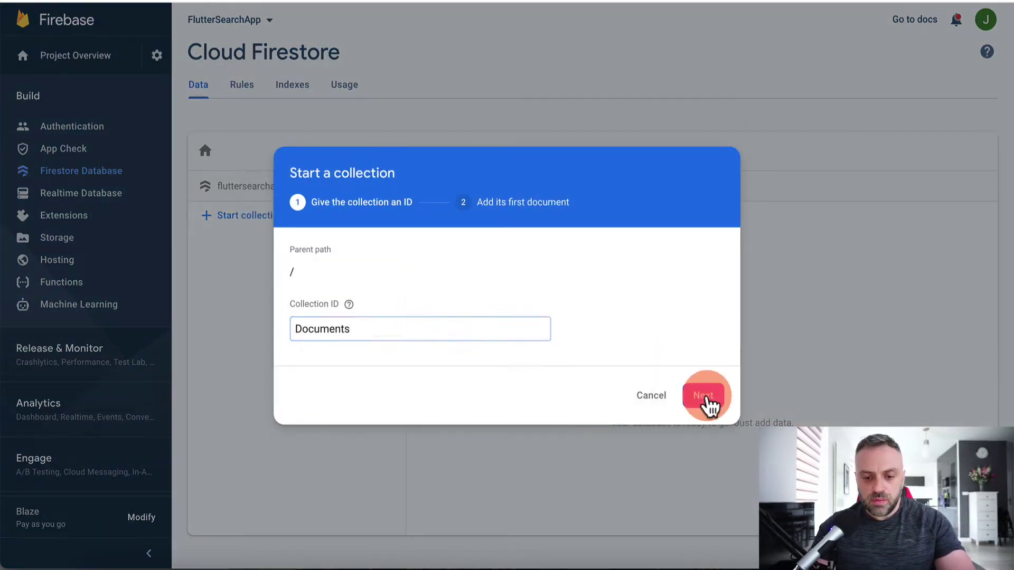
click(698, 397)
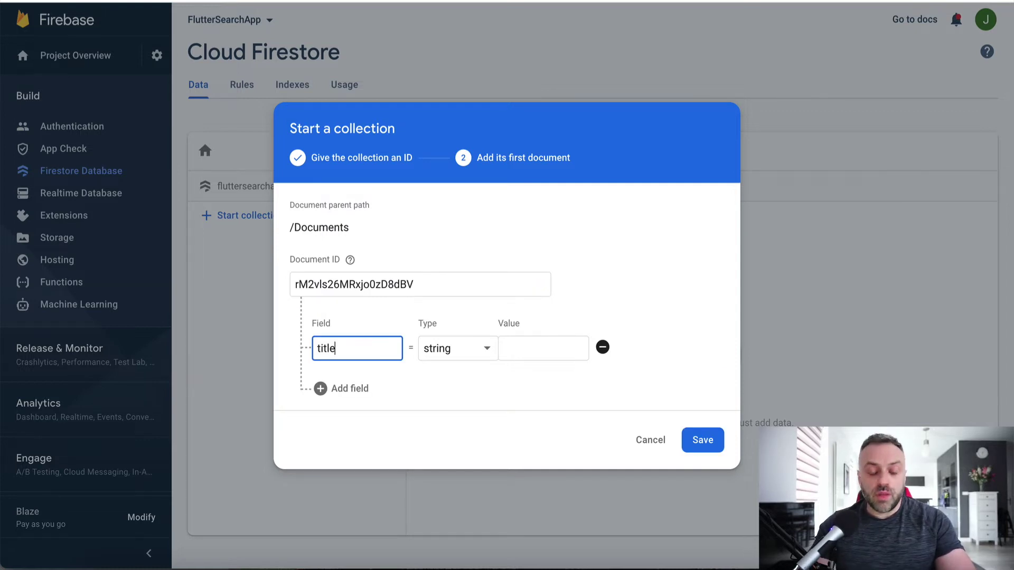
- Give the collection's first document the string fields title and contents, plus a third field of type timestamp
text(title)
click(361, 347)
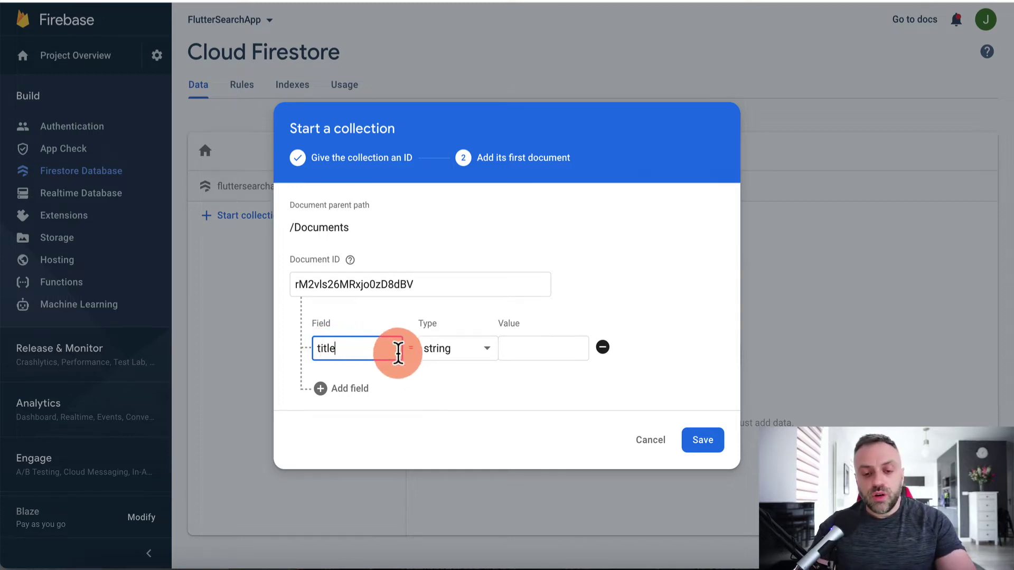
click(360, 389)
click(373, 381)
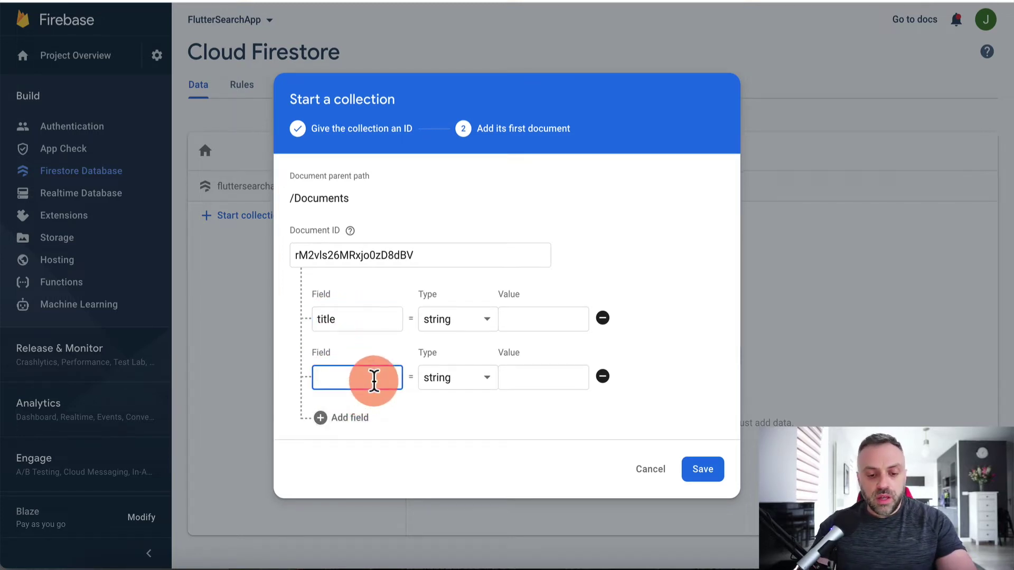
text(contents)
click(351, 419)
click(371, 406)
click(438, 407)
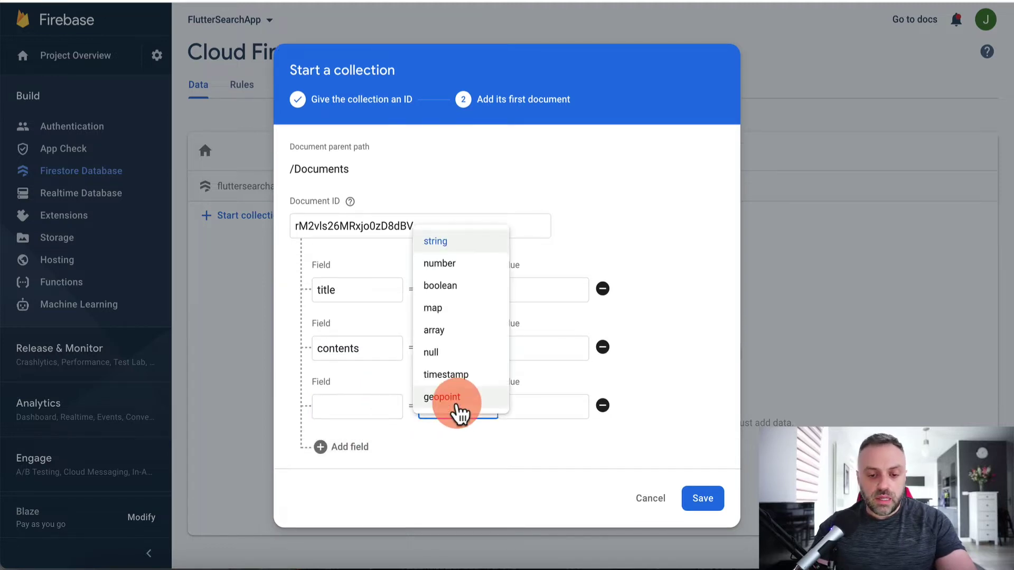
click(453, 375)
- Set title to "My trip to NYC" and contents to "In this article, I will talk about my trip to NYC"
click(518, 264)
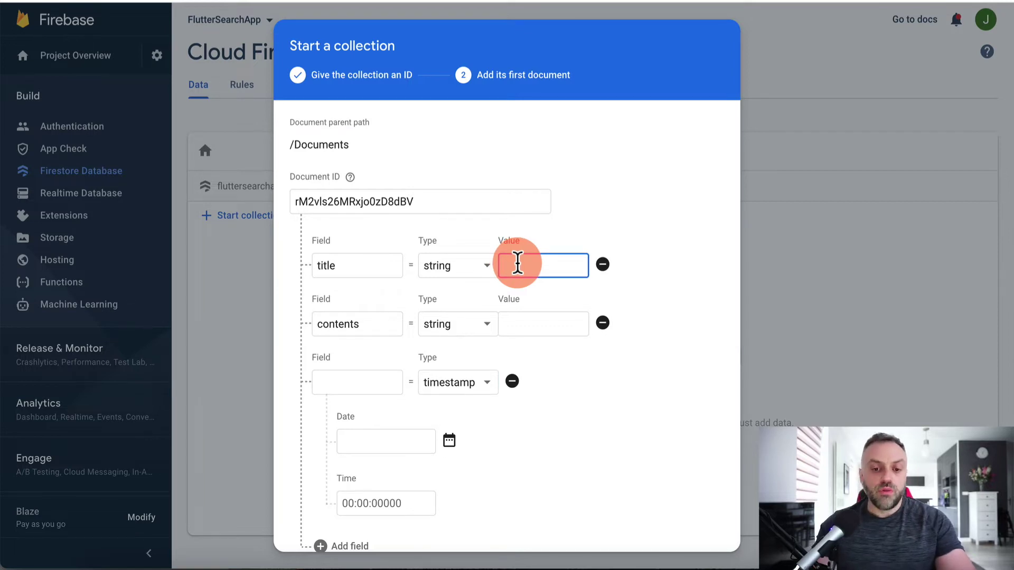
text(My trip to NYC)
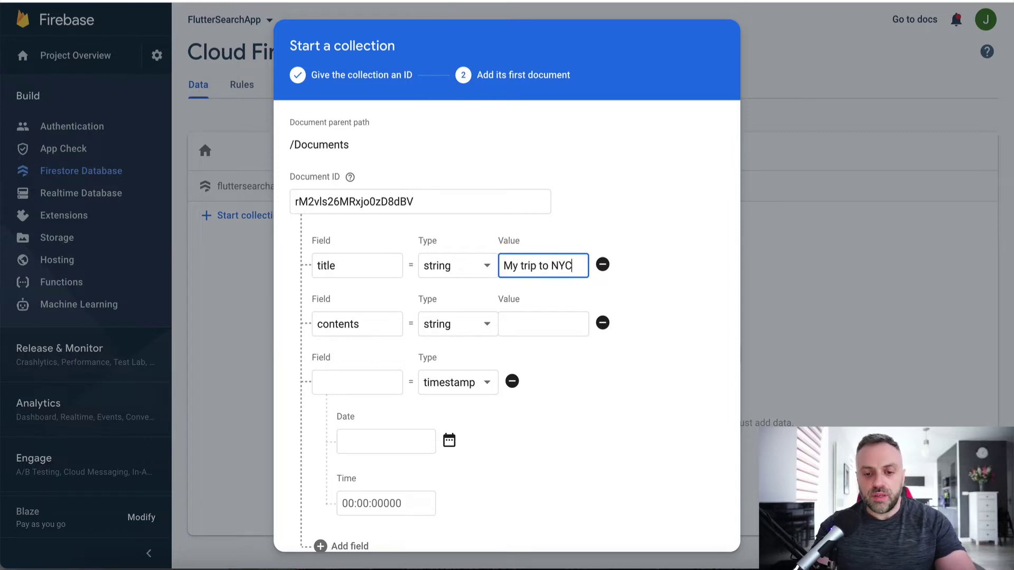
click(523, 321)
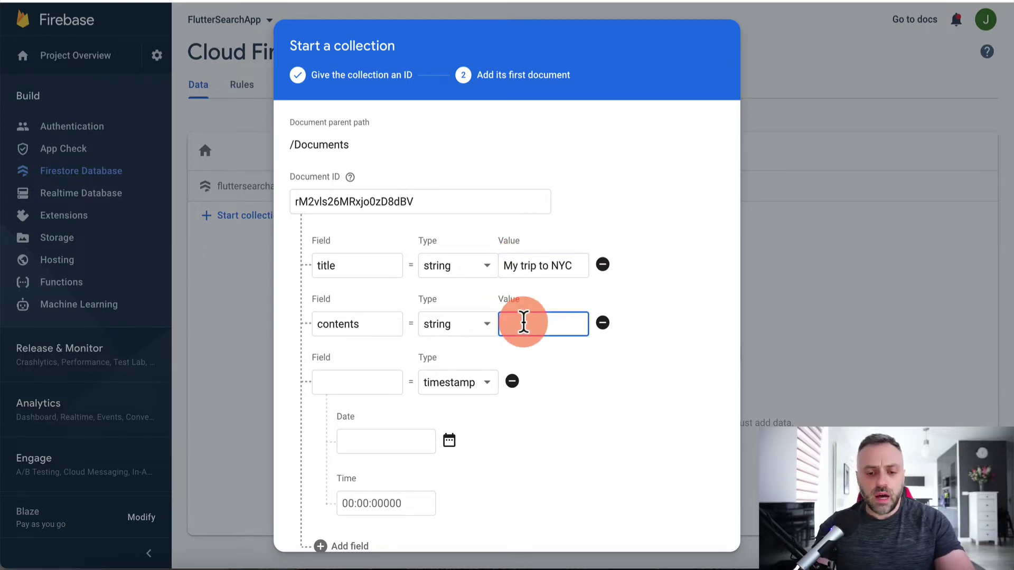
text(in th)
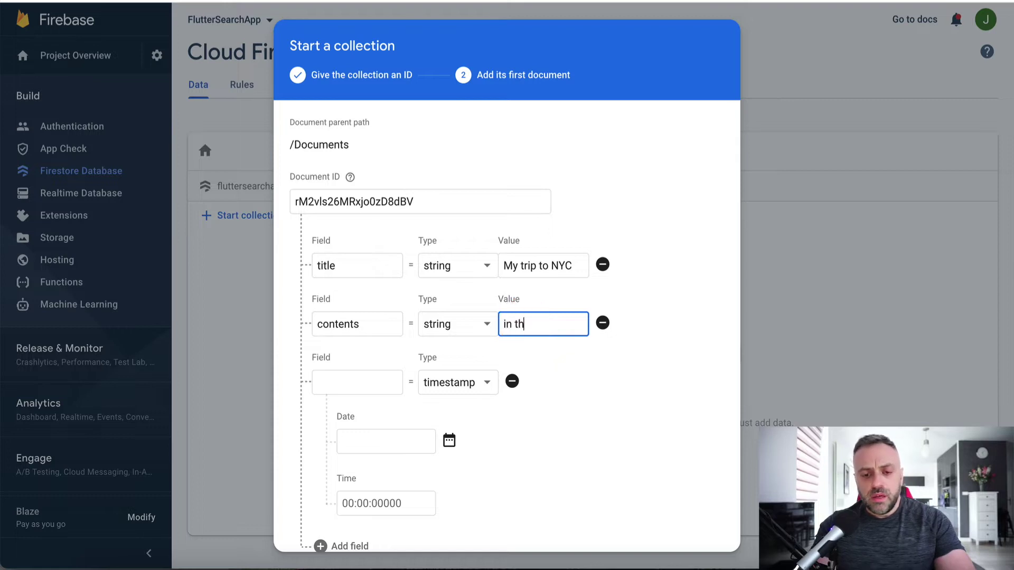
text(is ar)
key(ctrl+a)
text(In)
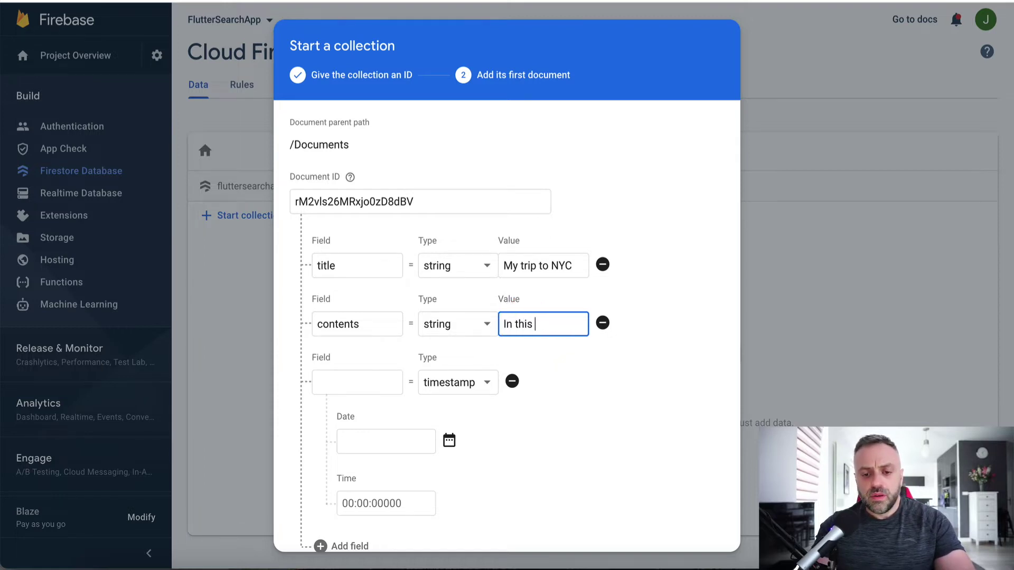
text( this article, I will t)
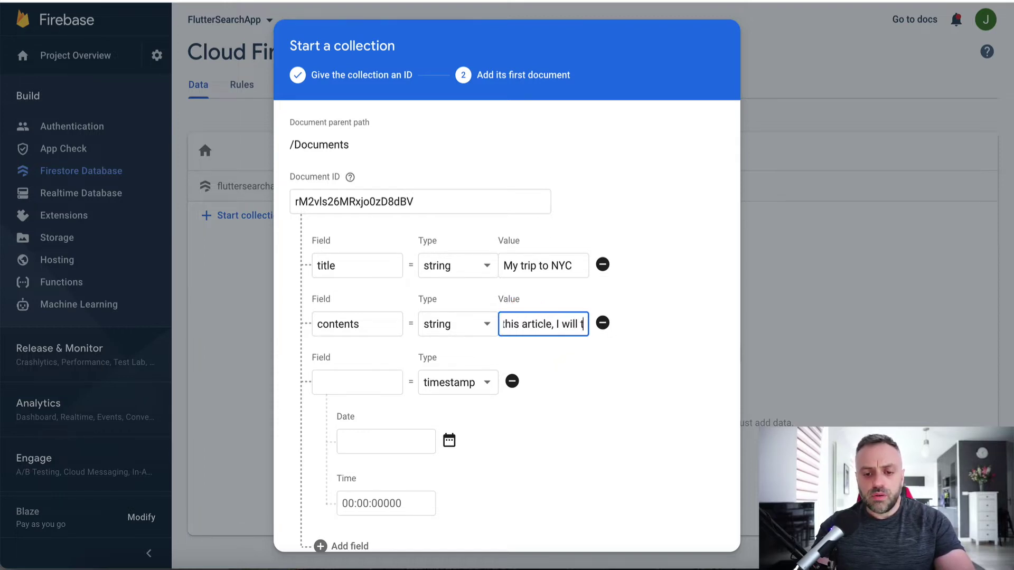
text(alk about my trip to NYC)
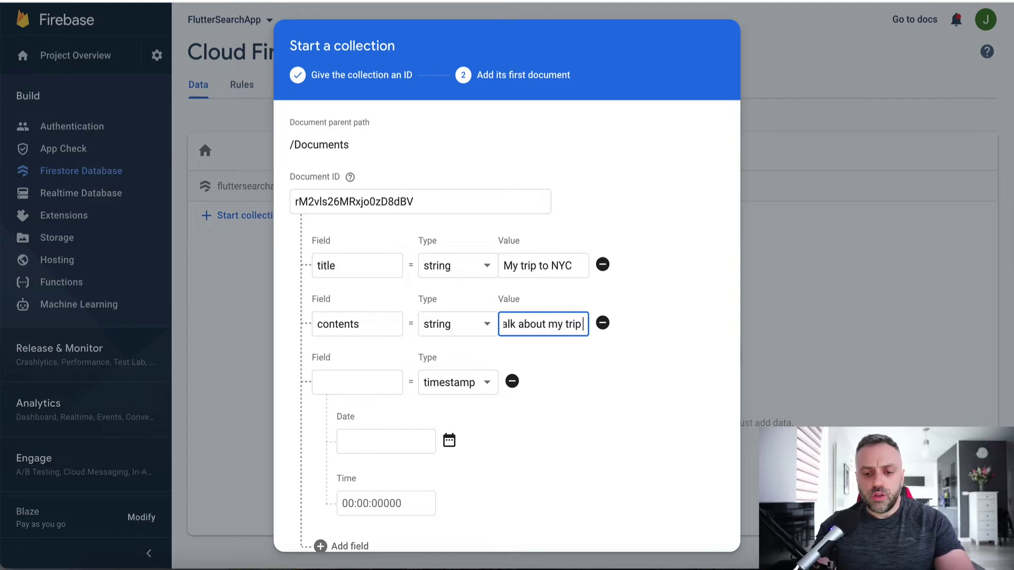
key(ctrl+a)
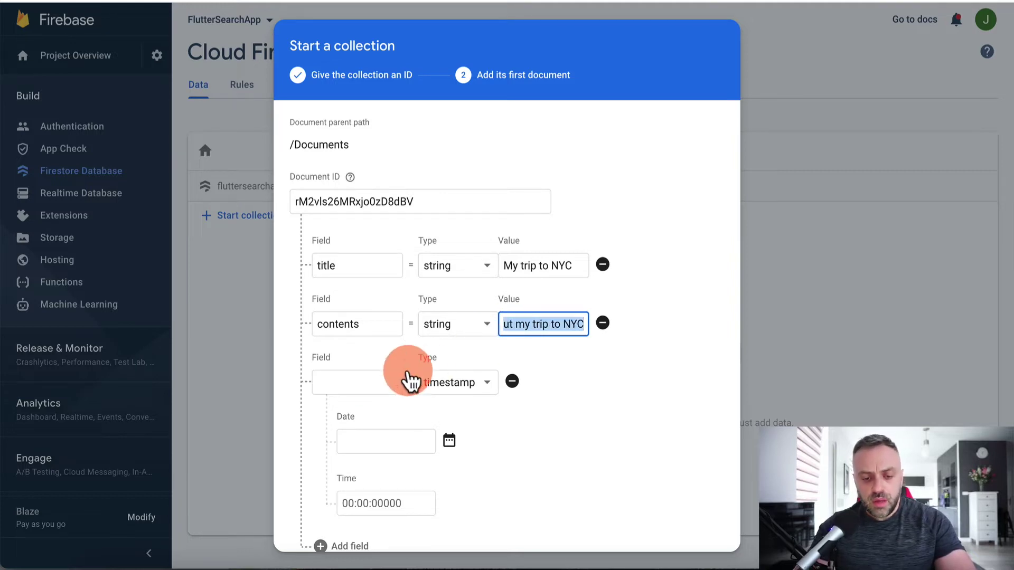
- Name the timestamp field published, set its date to Jun 7, 2022, and save the document
click(386, 384)
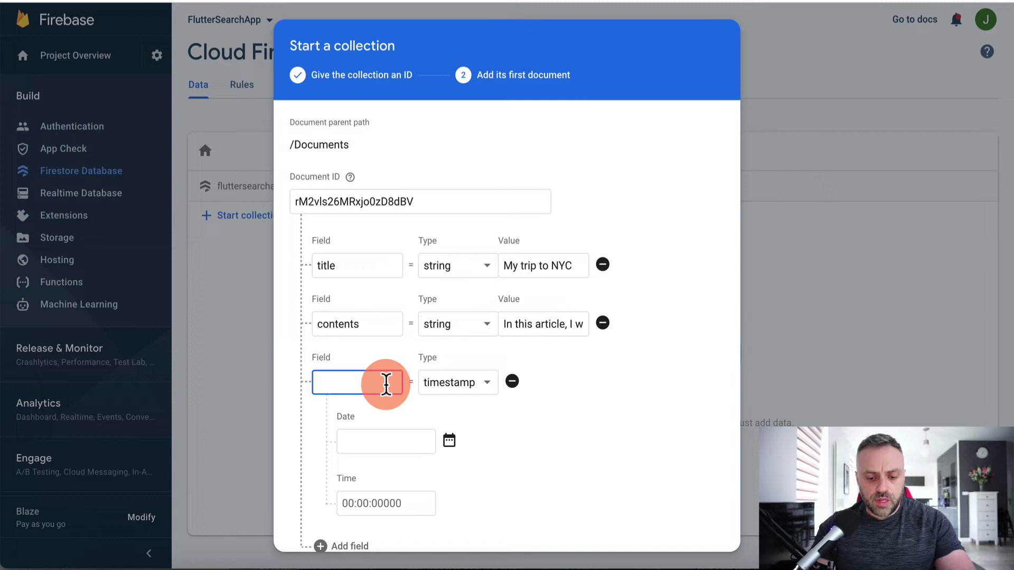
text(date)
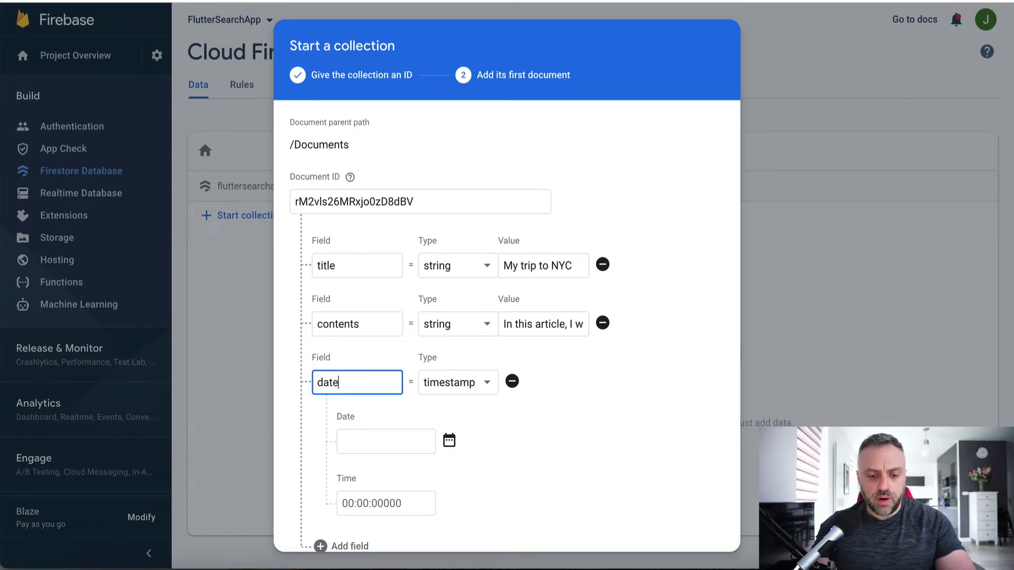
text(-pub)
key(ctrl+a)
text(p)
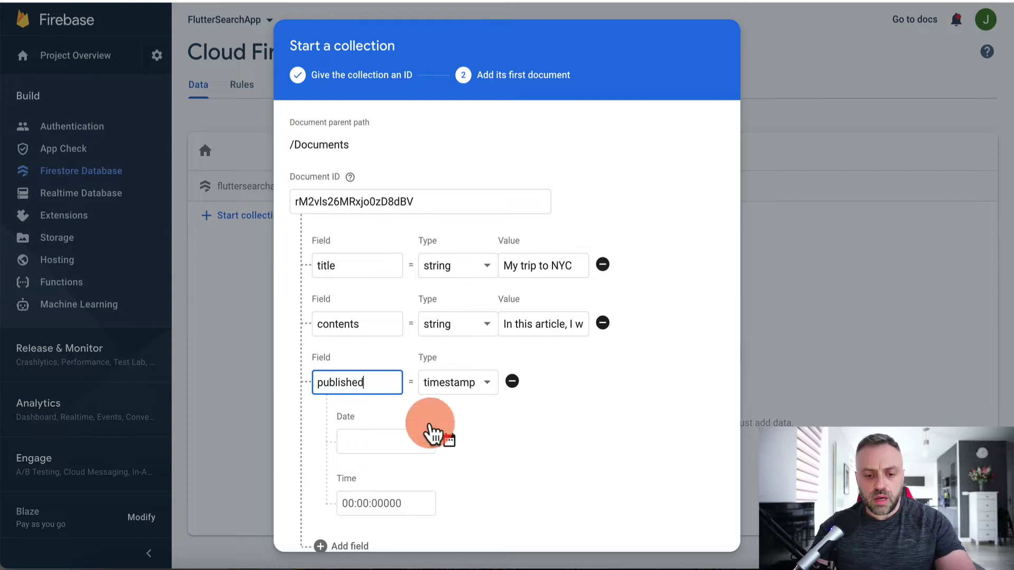
click(449, 440)
click(406, 296)
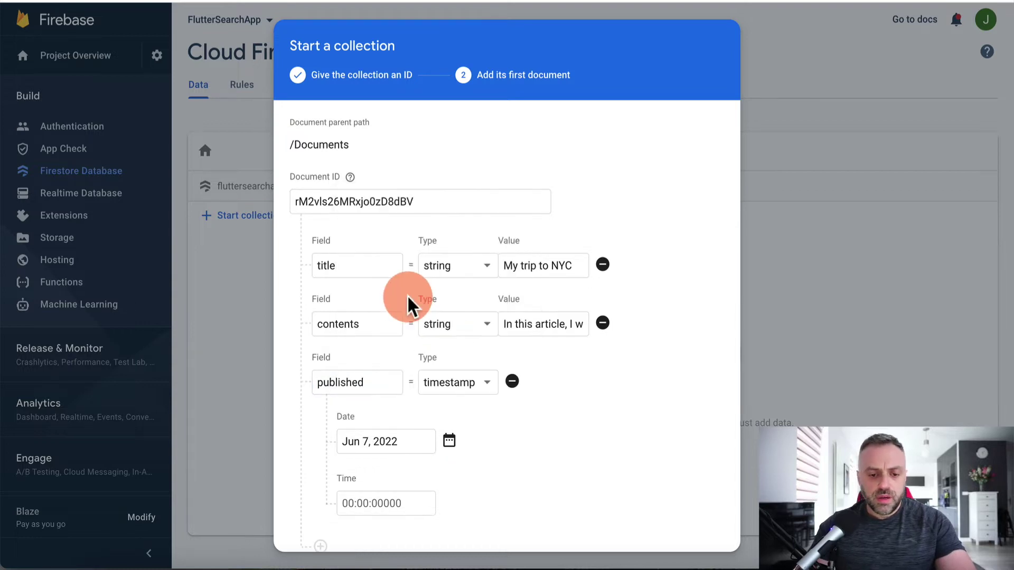
scroll(533, 422, down, 3)
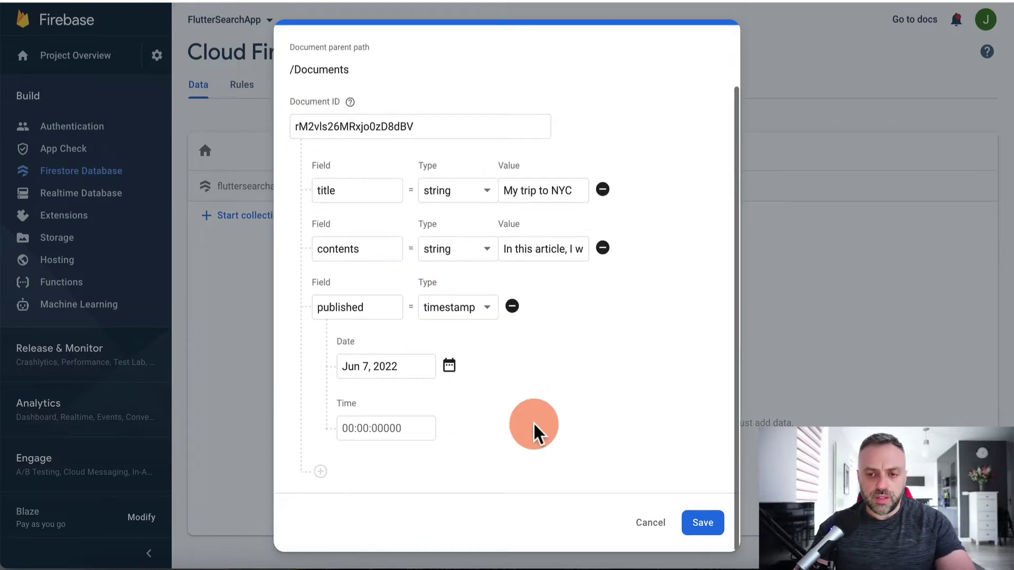
click(703, 523)
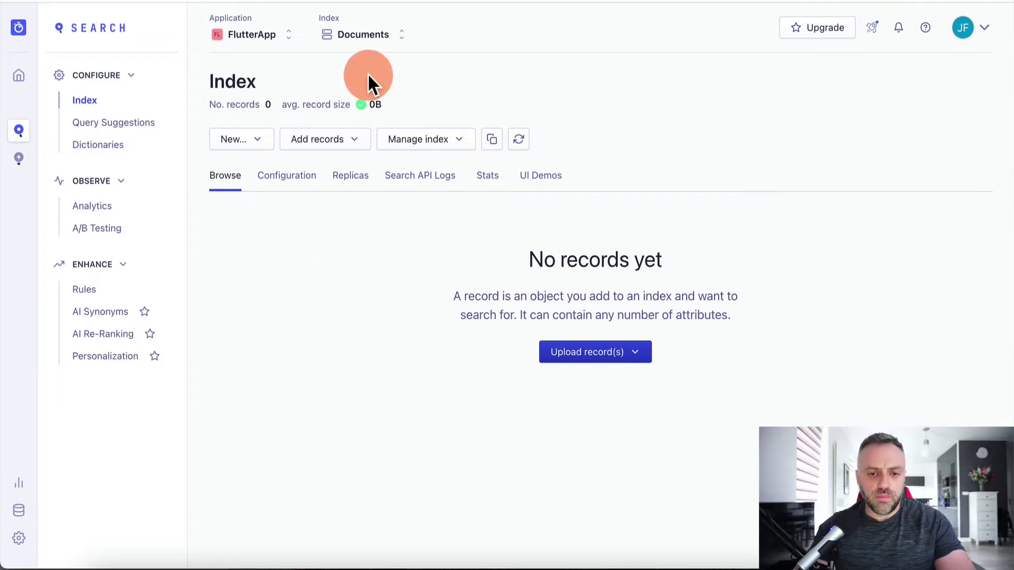
- Refresh the Documents index in Algolia, dismiss the hints and examine all attributes of the imported record
click(517, 140)
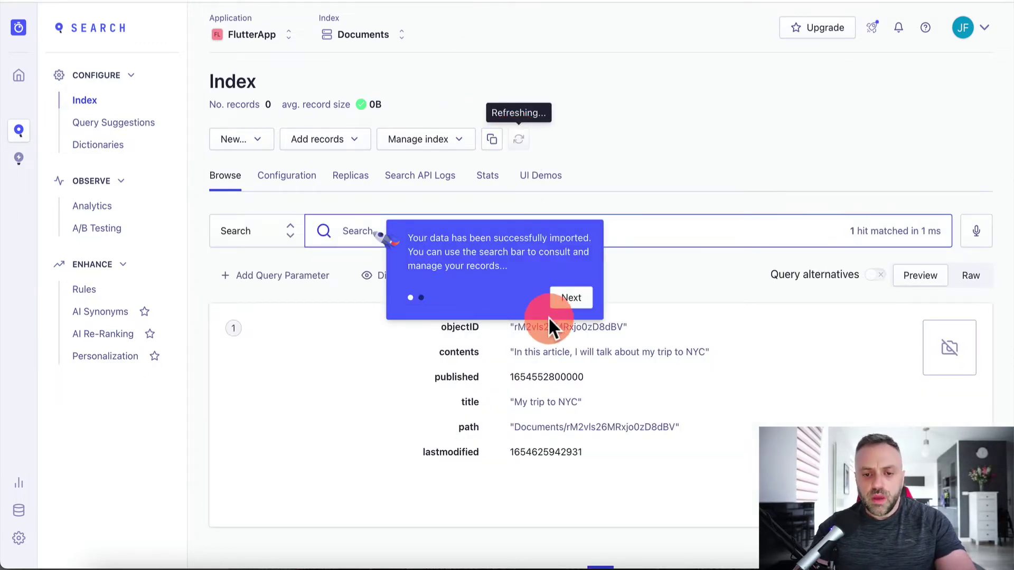
click(576, 310)
click(511, 250)
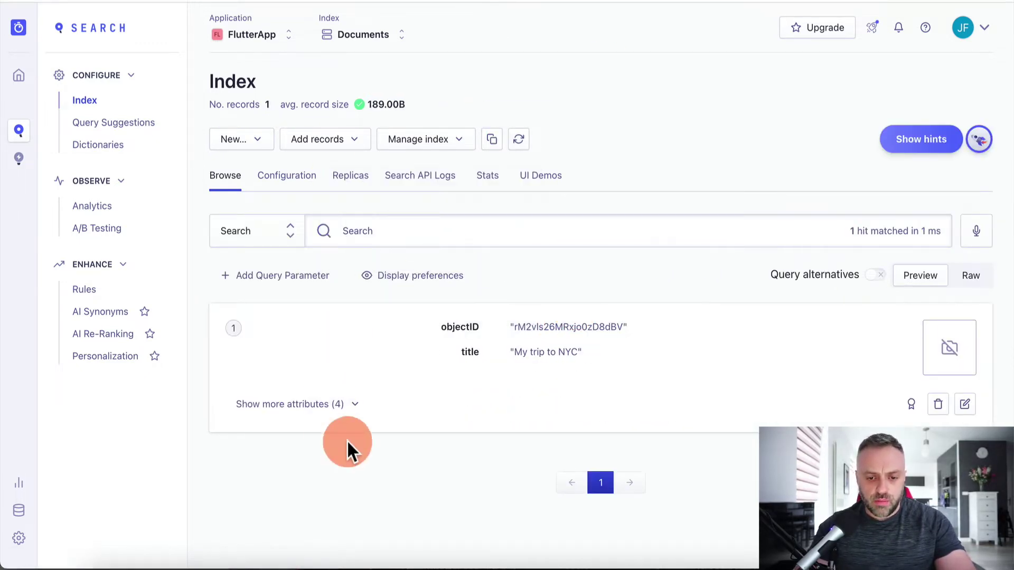
click(329, 405)
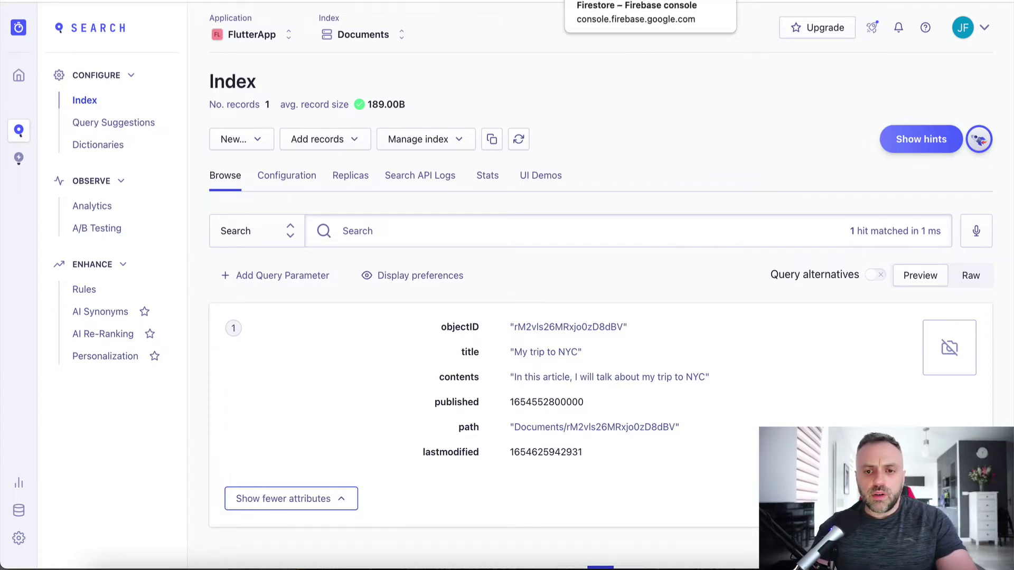
- Switch to Firestore and start a new auto-ID document in the Documents collection with string field title set to "My trip to Los Angeles"
click(571, 1)
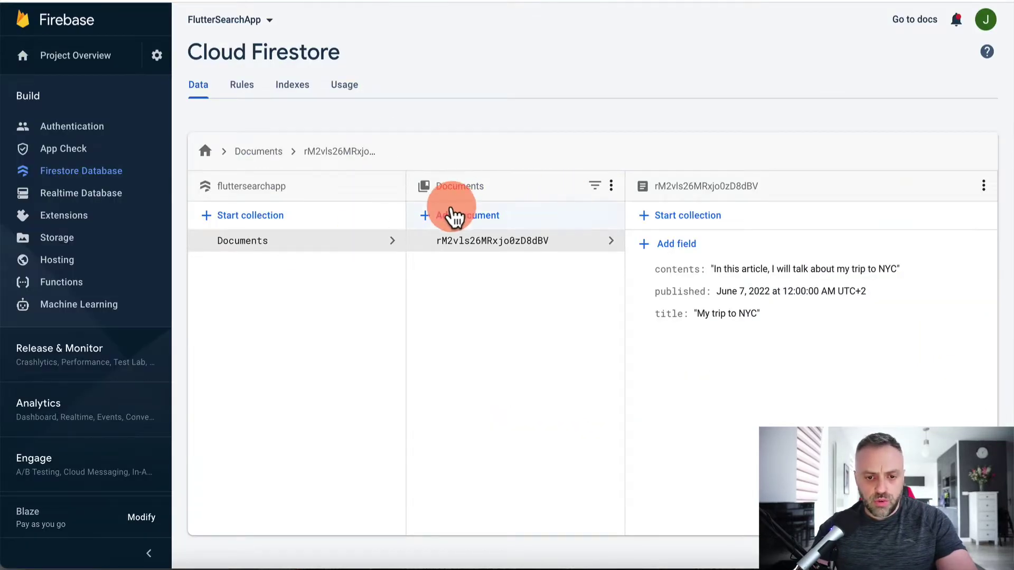
click(428, 214)
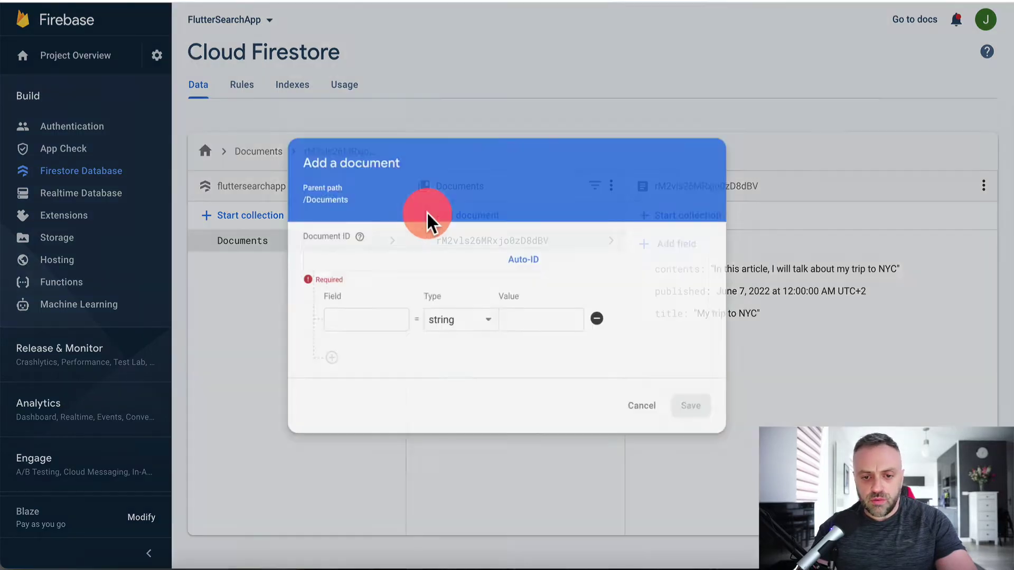
click(527, 259)
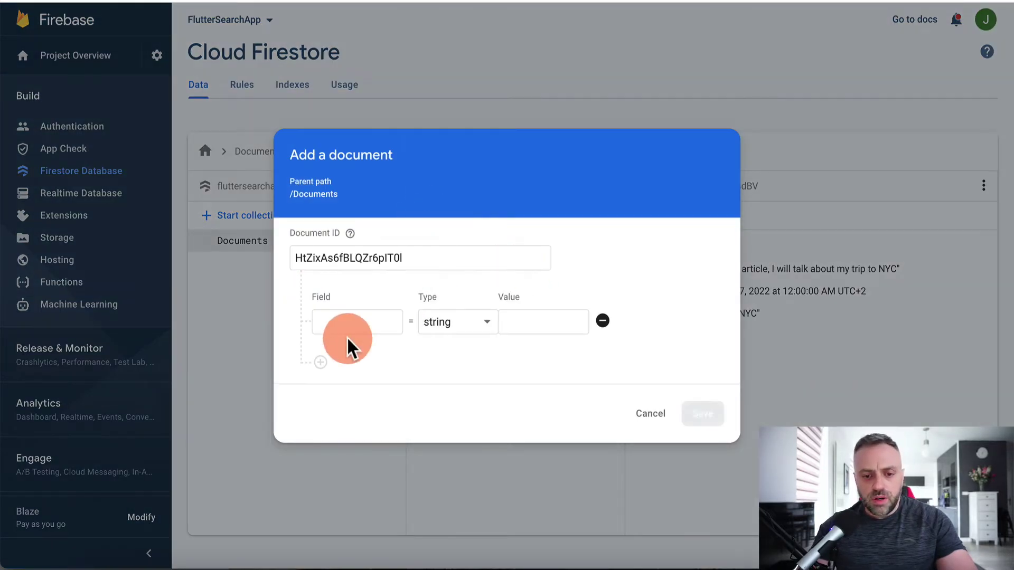
click(364, 323)
text(title)
click(516, 320)
text(My trip to Los Angeles)
- Add a string field named contents with the value "Today, I'll talk about my trip to LA"
click(364, 363)
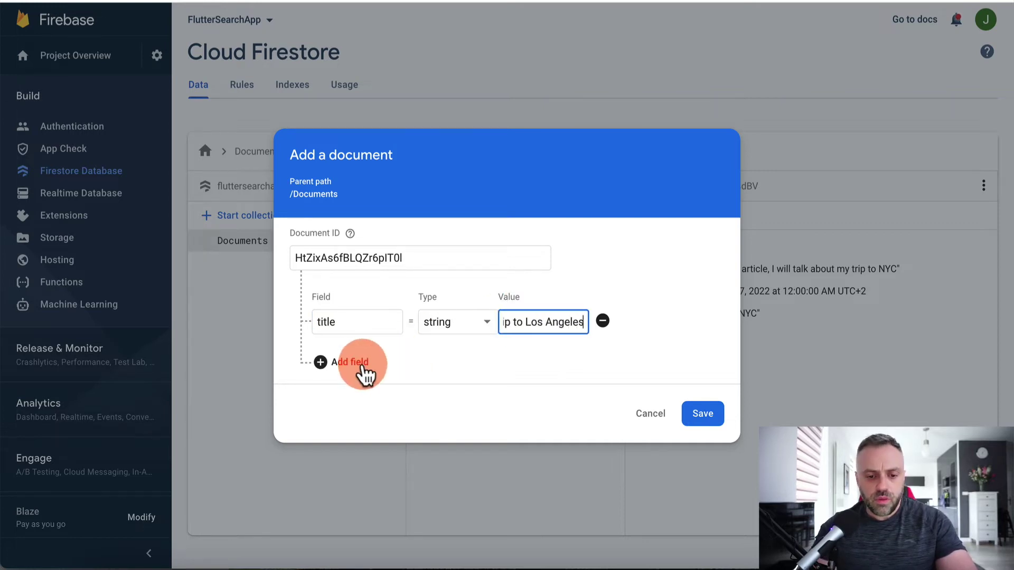
click(377, 353)
text(contents)
click(528, 357)
key(ctrl+v)
key(Home)
key(ctrl+a)
text(In t)
key(ctrl+a)
key(BackSpace)
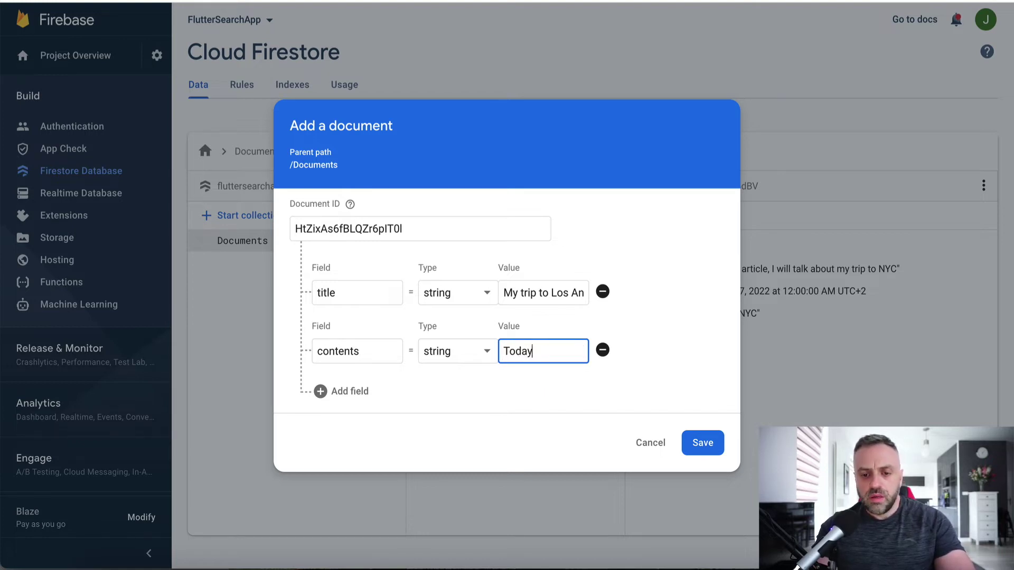
text(Today, I'll talk abo)
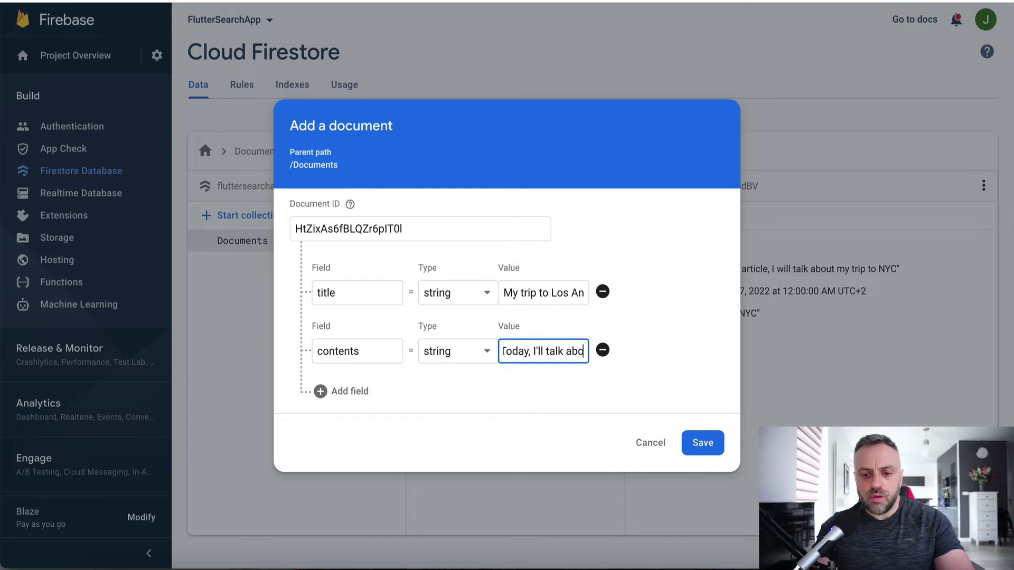
text(ut my trip to LA)
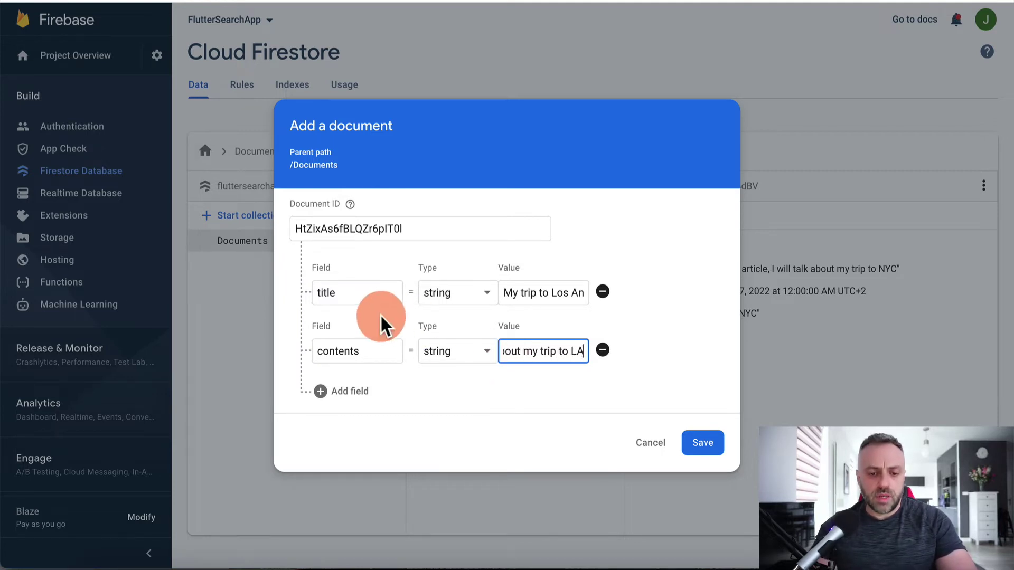
- Add a timestamp field named published dated Jun 5, 2022, and save the Los Angeles document
click(349, 392)
click(375, 382)
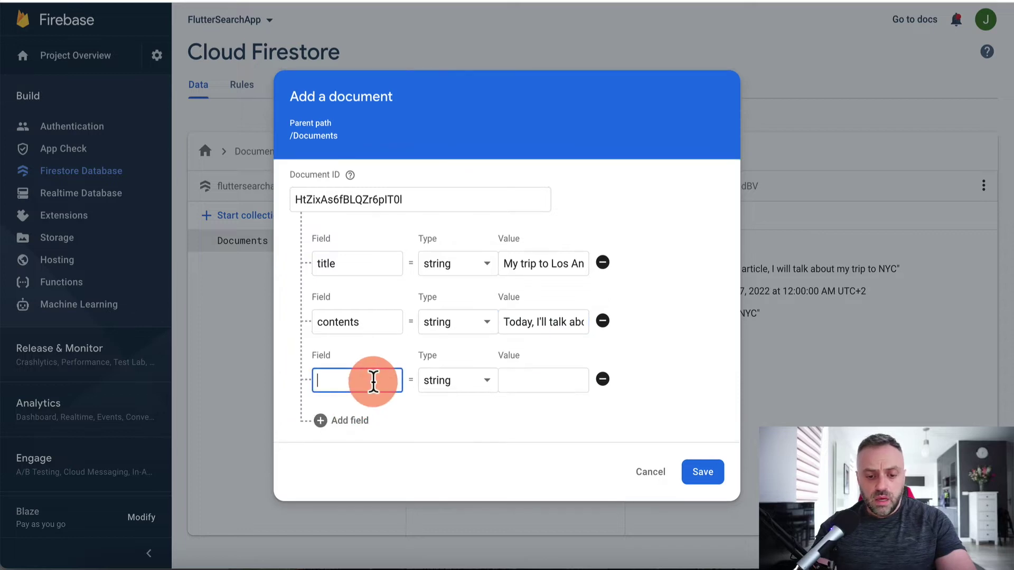
text(published)
click(478, 386)
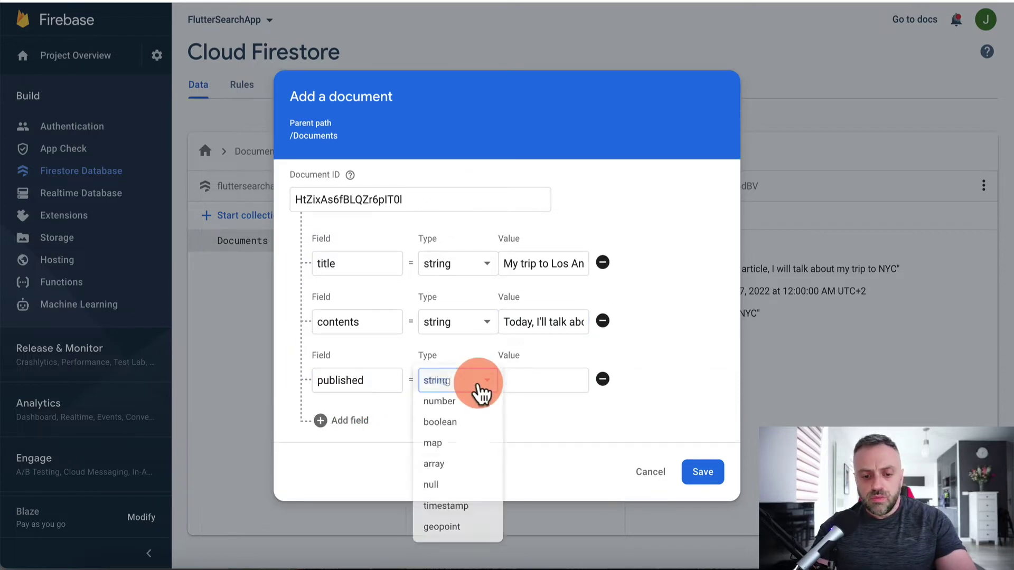
click(464, 515)
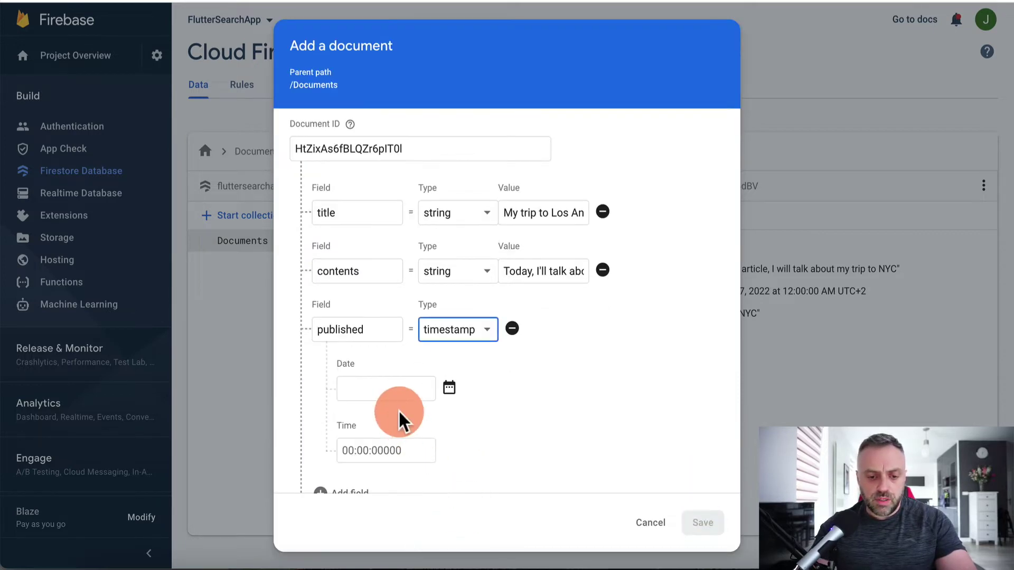
click(448, 389)
click(355, 245)
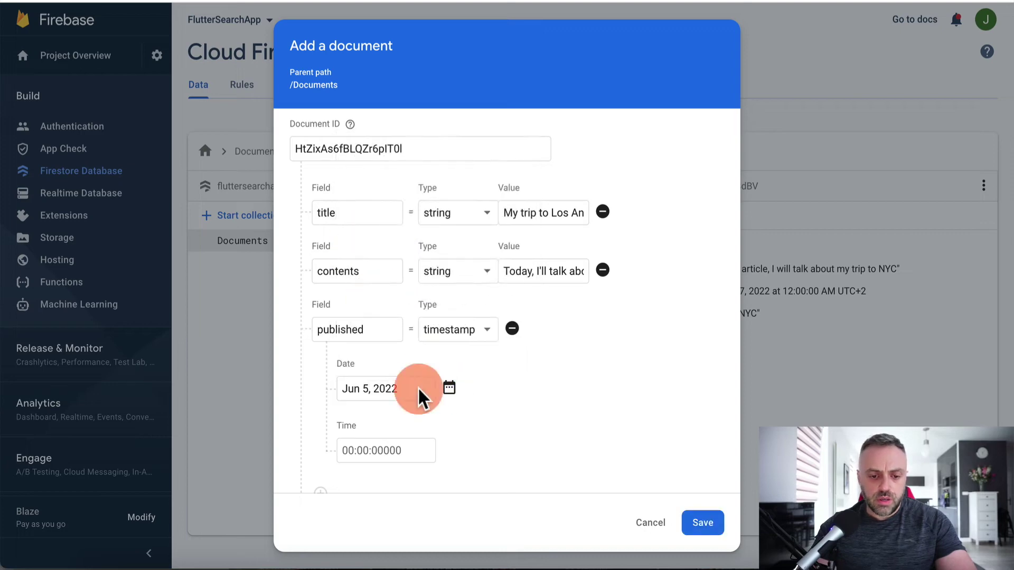
click(702, 522)
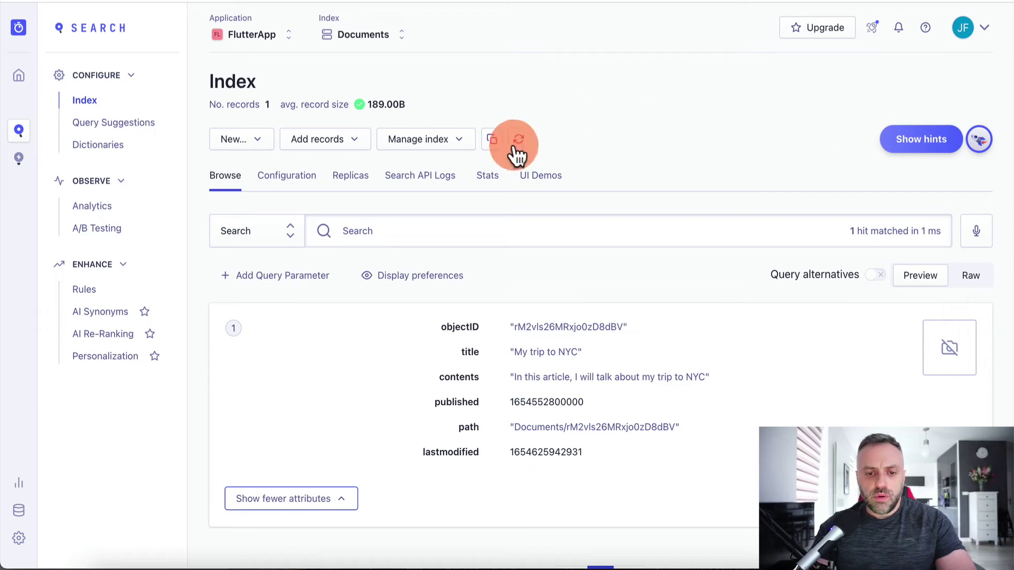
- Refresh the Documents index in Algolia and examine all attributes of the Los Angeles record
click(521, 137)
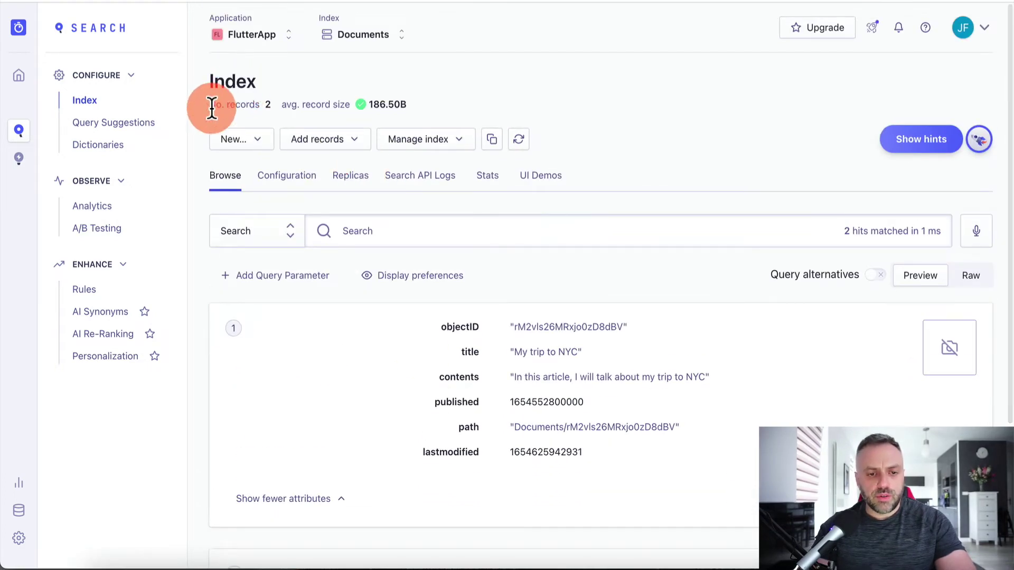
scroll(354, 314, down, 4)
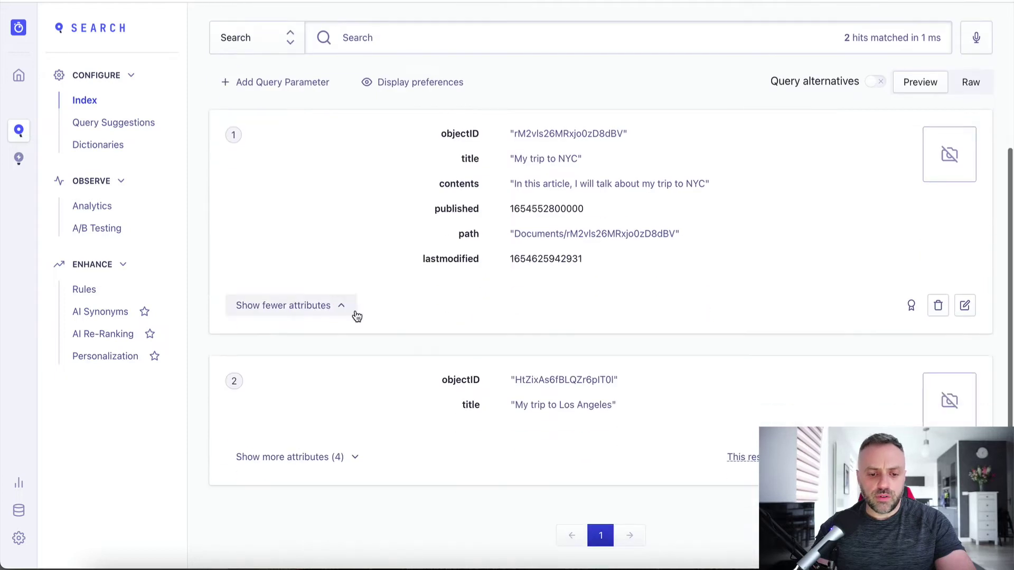
click(304, 466)
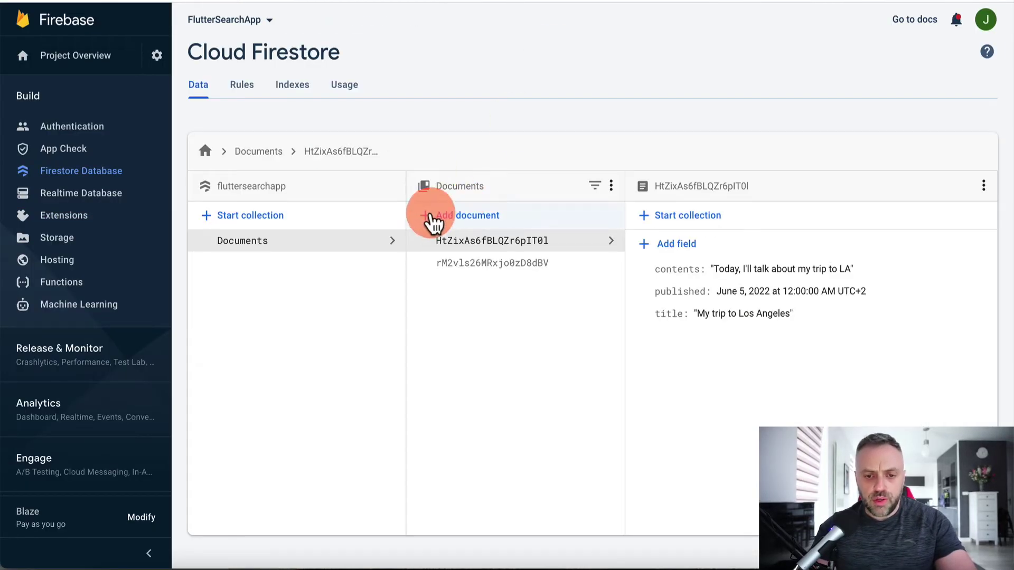
- Start another auto-ID document in Firestore's Documents collection with string field title set to "My trip to Mexico"
click(432, 222)
click(520, 257)
click(352, 322)
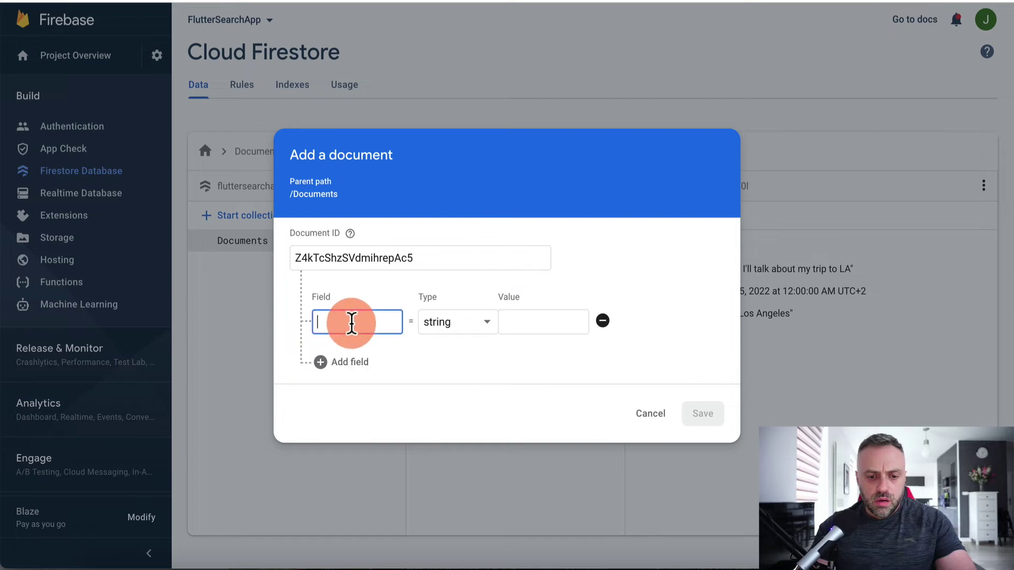
text(title)
click(531, 311)
text(My trip)
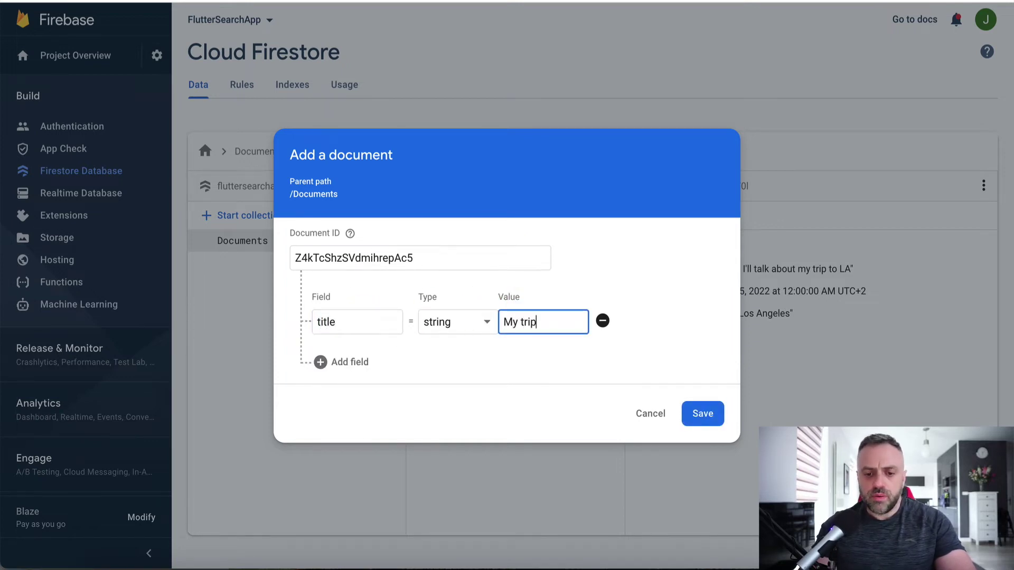
text( to Mexico)
- Add a string field contents reading "Let's talk about my trip to Mexico City" to the new document
click(340, 363)
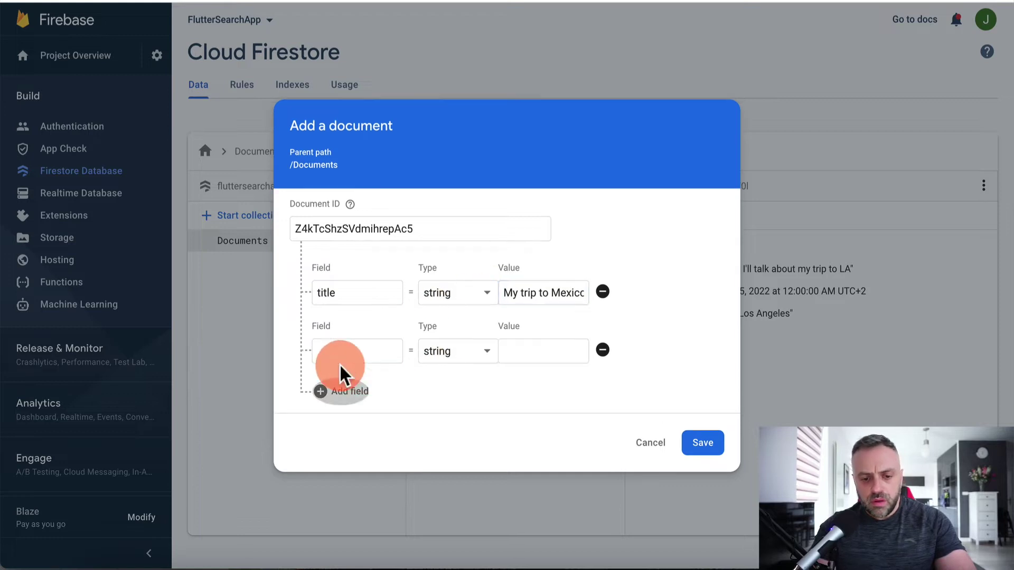
text(contents)
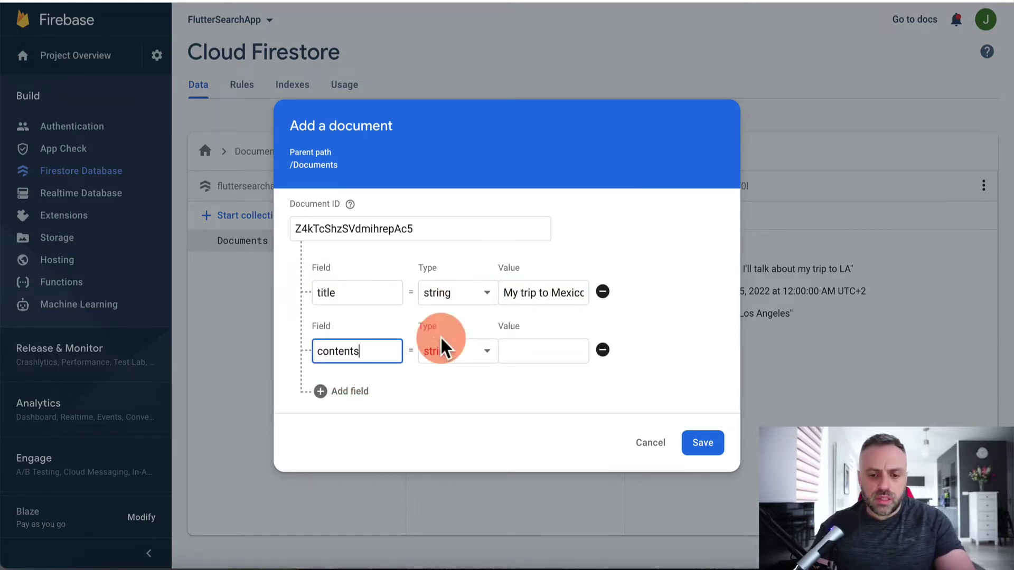
click(520, 349)
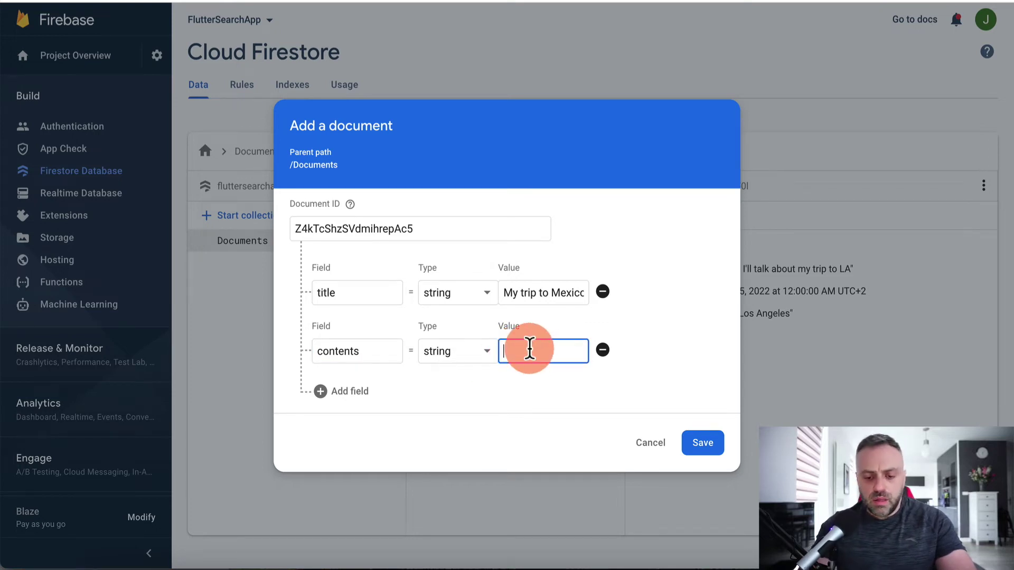
text(Let's)
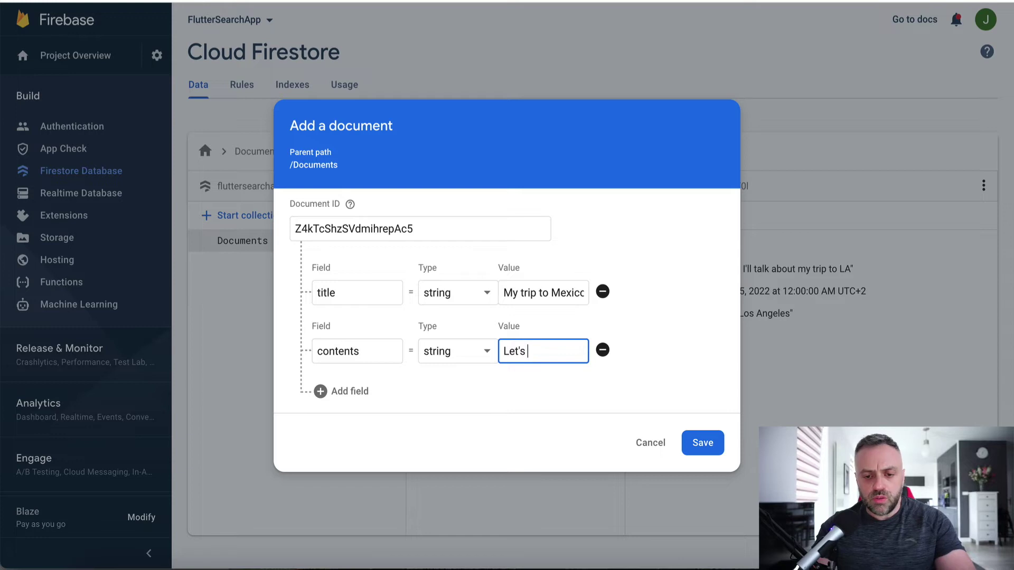
text( talk about my tri)
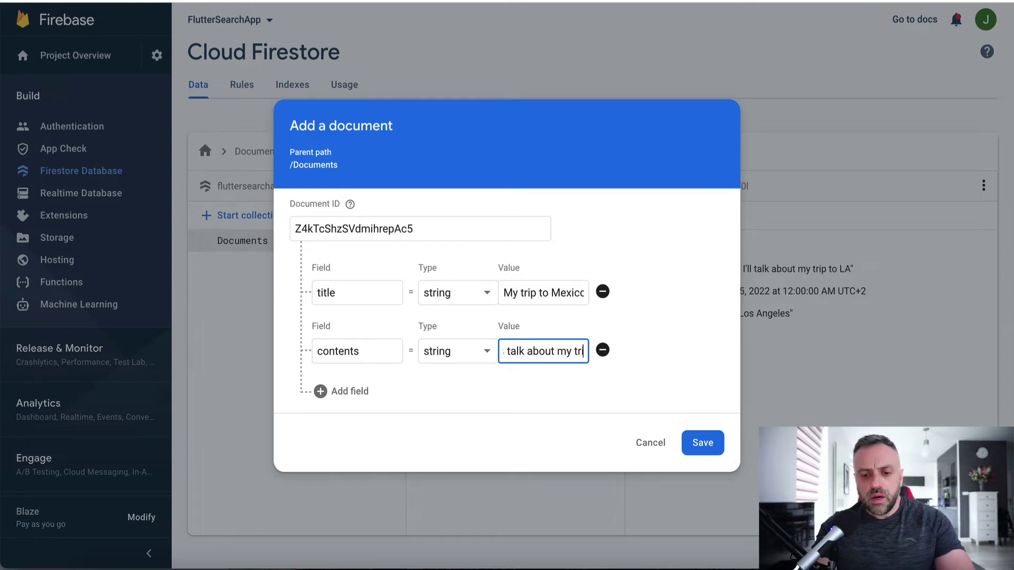
text(p to Mexico City)
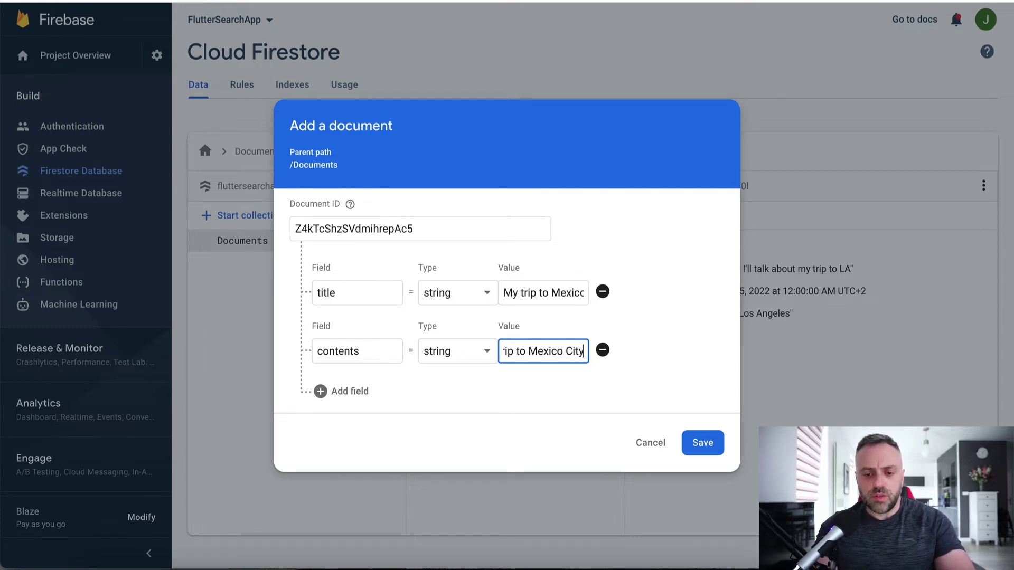
- Add the timestamp field published with the date June 1, 2022, and save the Mexico document
click(353, 391)
text(published)
click(443, 389)
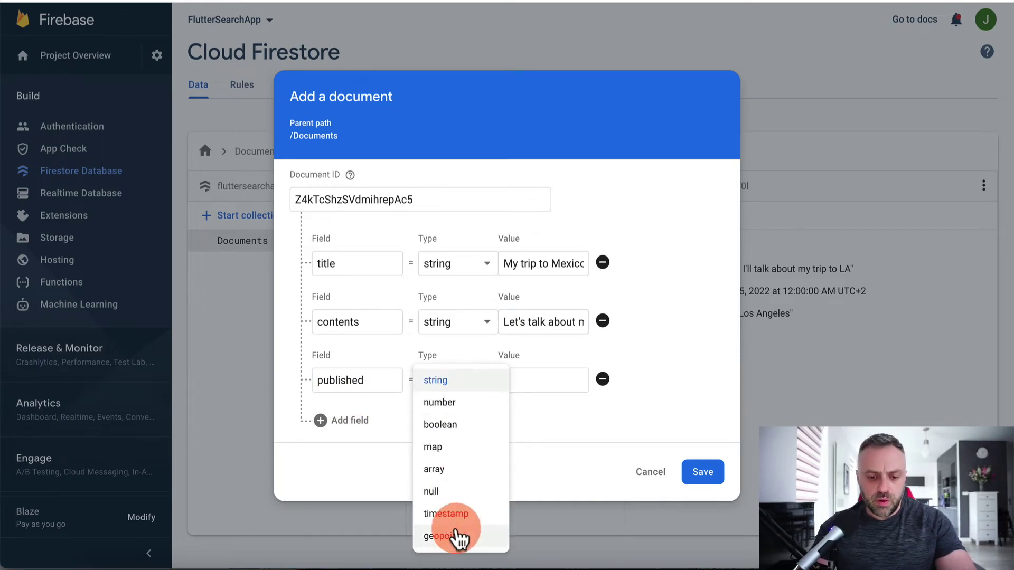
click(475, 514)
click(447, 388)
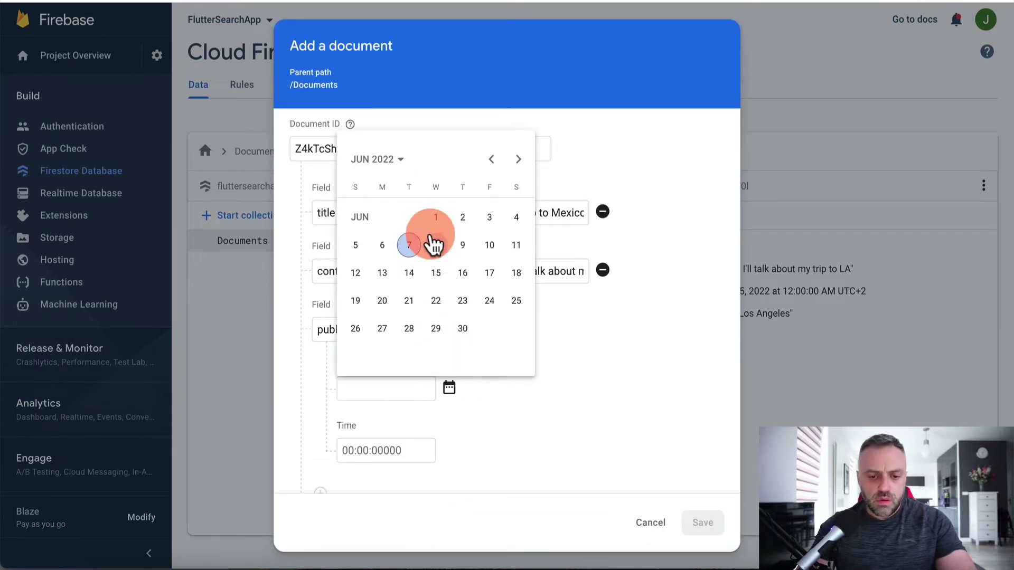
click(434, 230)
click(702, 523)
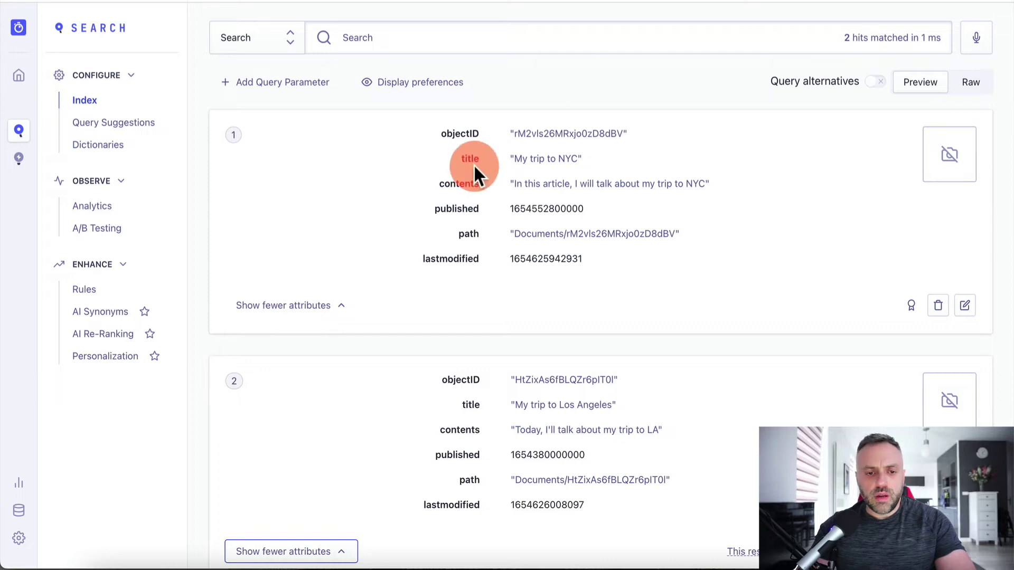
- Refresh the Algolia Documents index, reload the page and check the record list for the Mexico document
scroll(473, 164, up, 4)
click(518, 138)
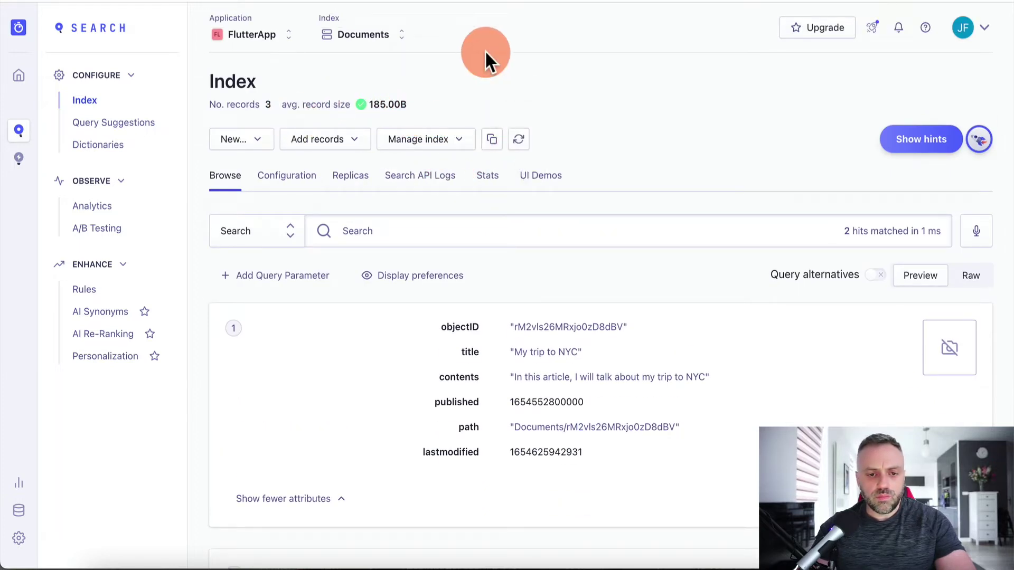
scroll(267, 106, down, 5)
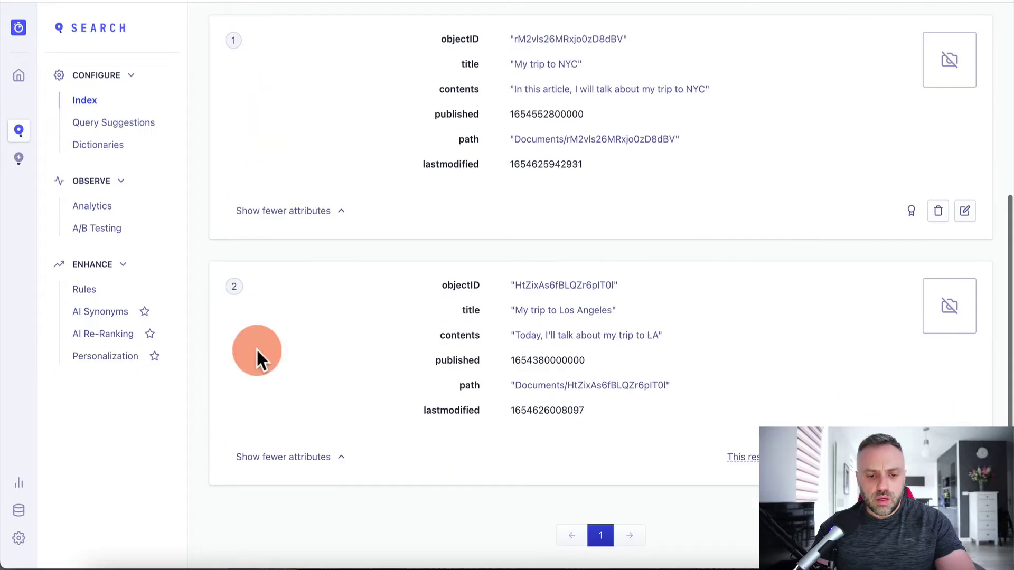
scroll(385, 343, up, 5)
key(super+r)
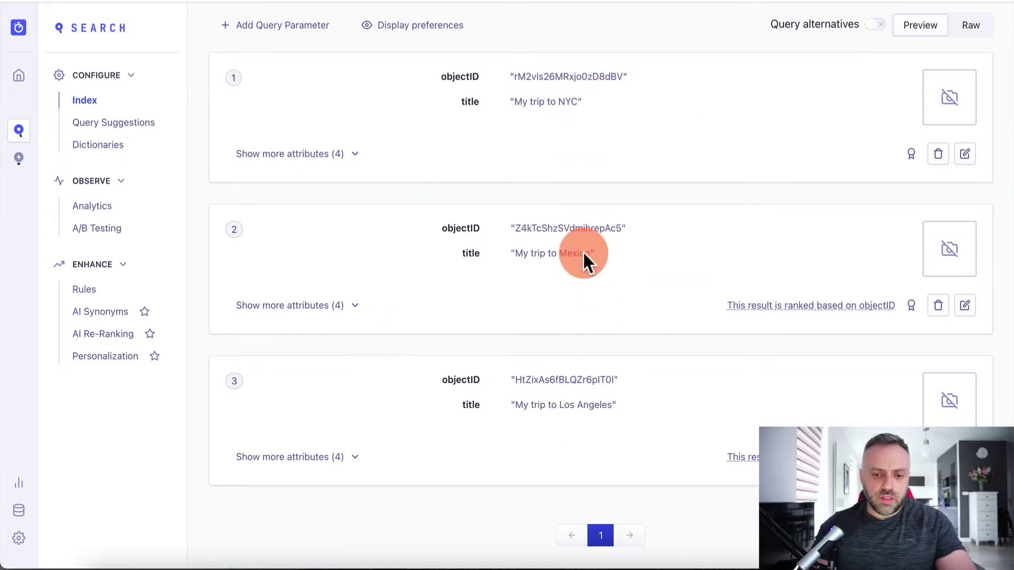
click(649, 56)
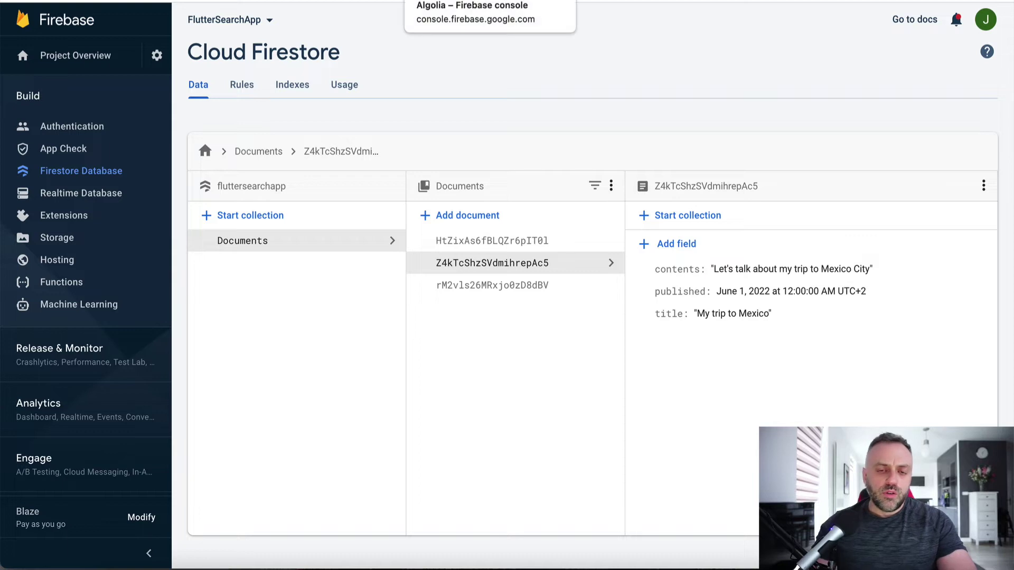
- Switch to the FlutterFlow website and sign in to reach the project dashboard
click(105, 1)
click(597, 224)
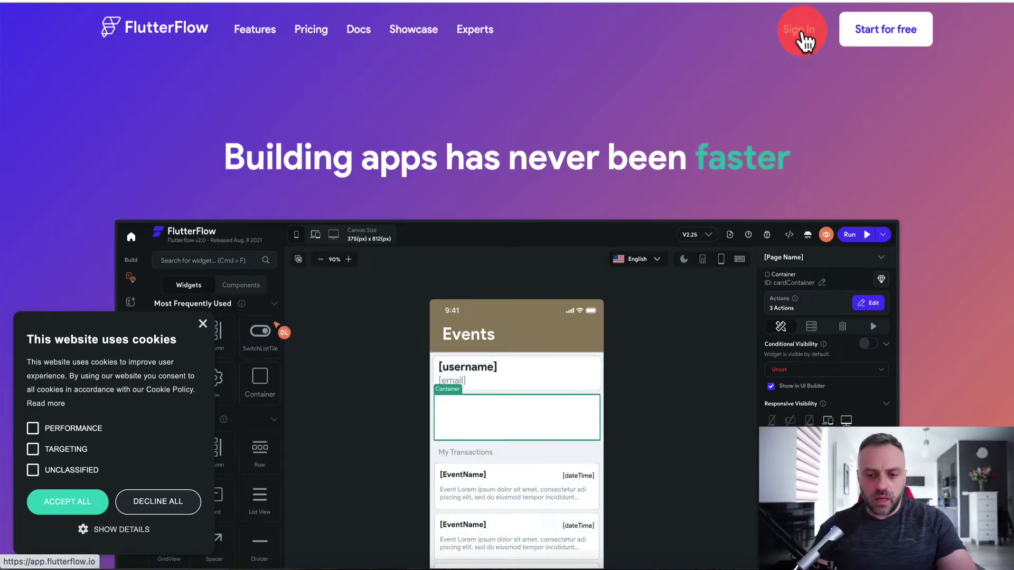
click(801, 32)
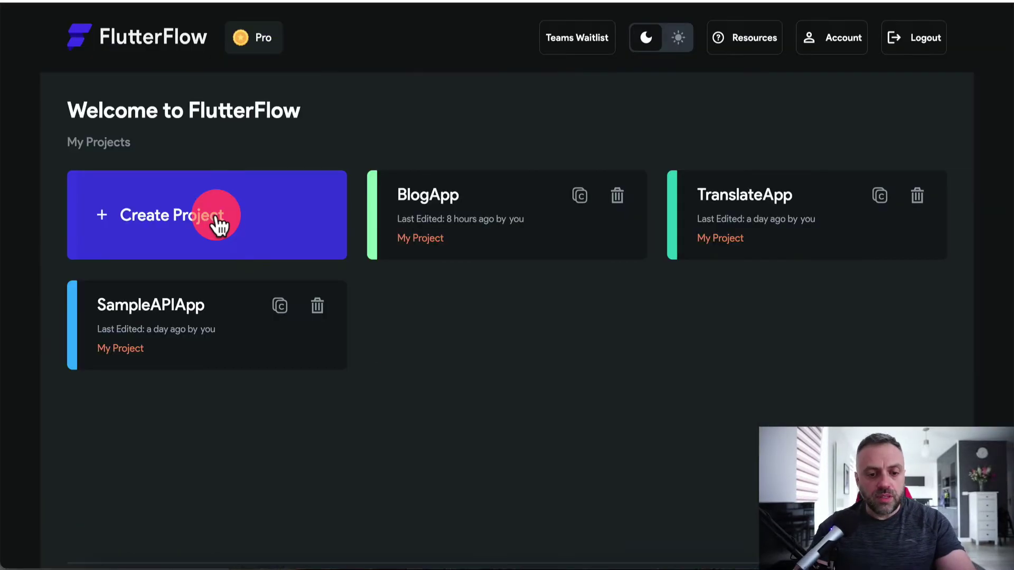
- Create a blank FlutterFlow project named BlogSearchEngine
click(220, 225)
click(428, 152)
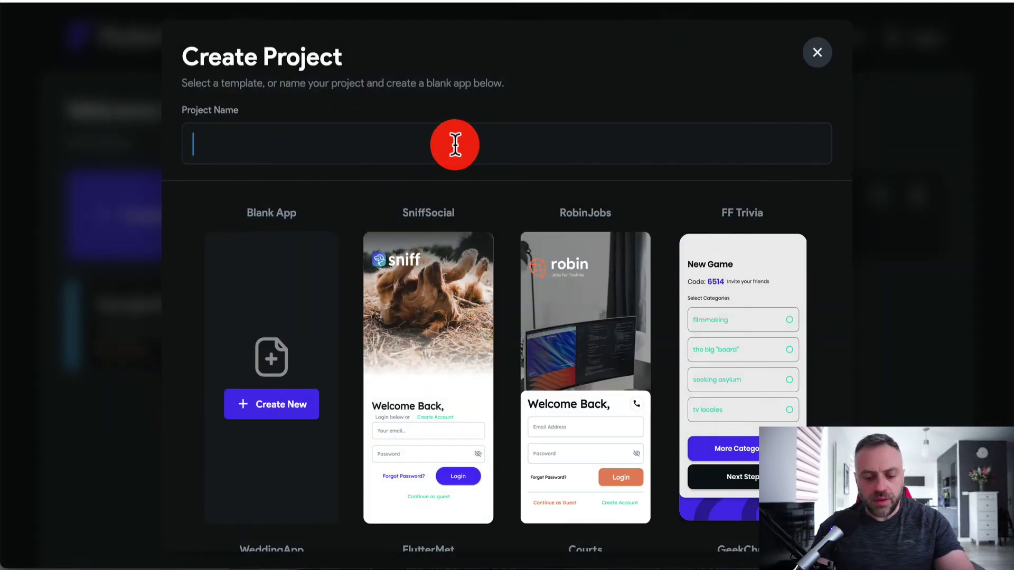
text(BlogSearchEngine)
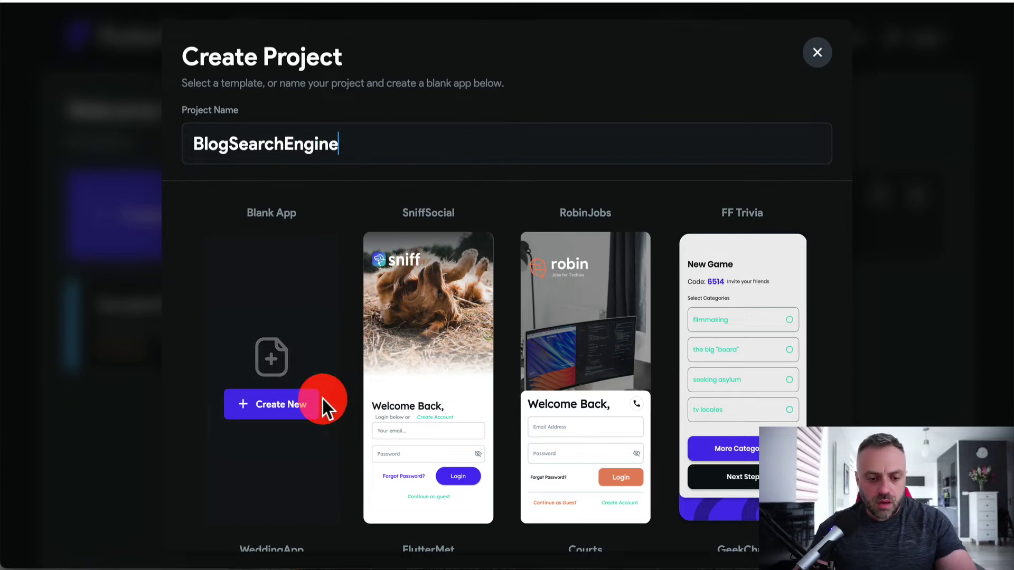
click(289, 413)
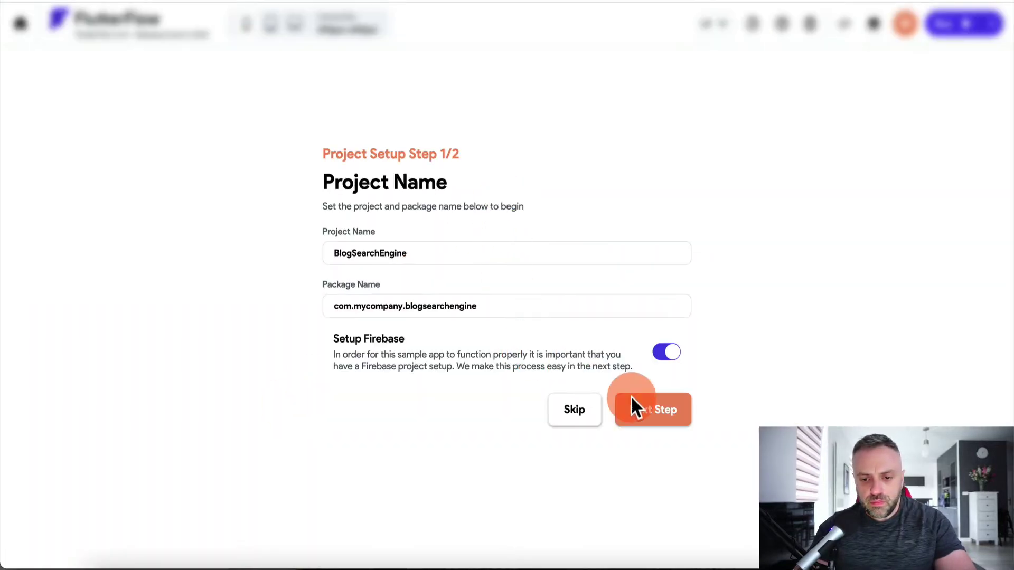
- Skip the project setup wizard and try to connect the Firebase project ID fluttersearchapp in the app's Firebase settings
click(575, 409)
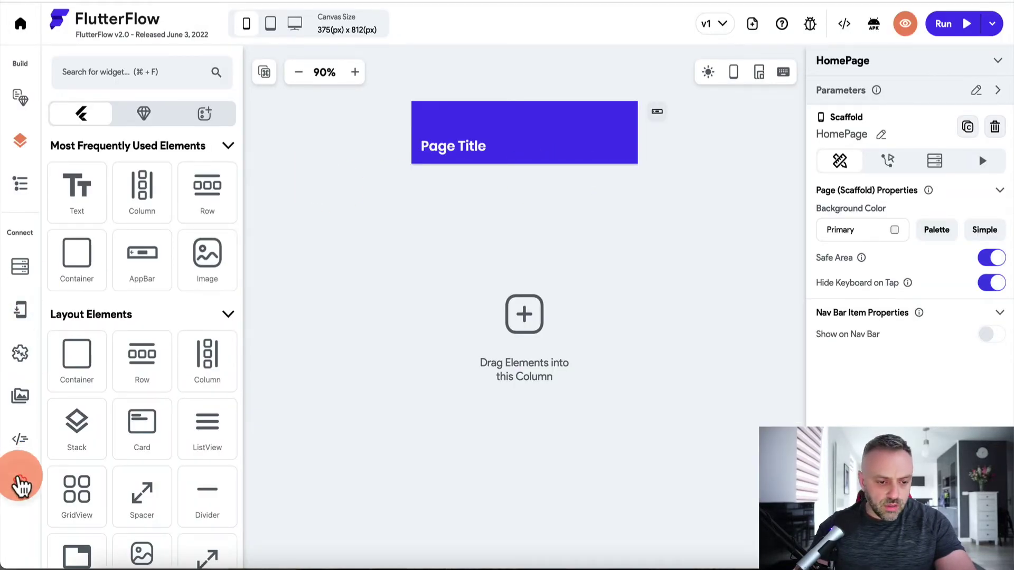
click(19, 482)
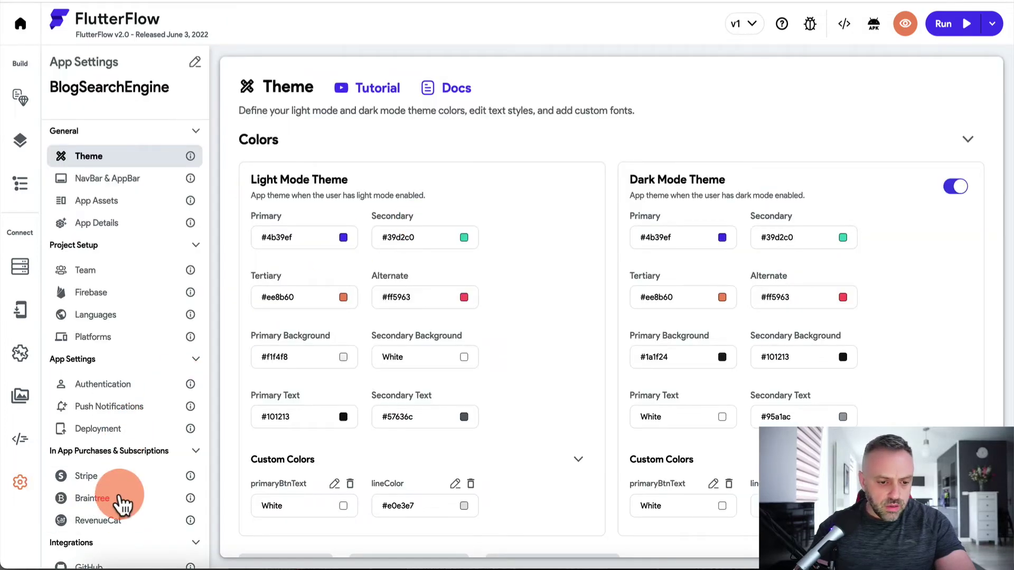
click(125, 293)
click(376, 181)
text(fluttersearchapp)
click(489, 186)
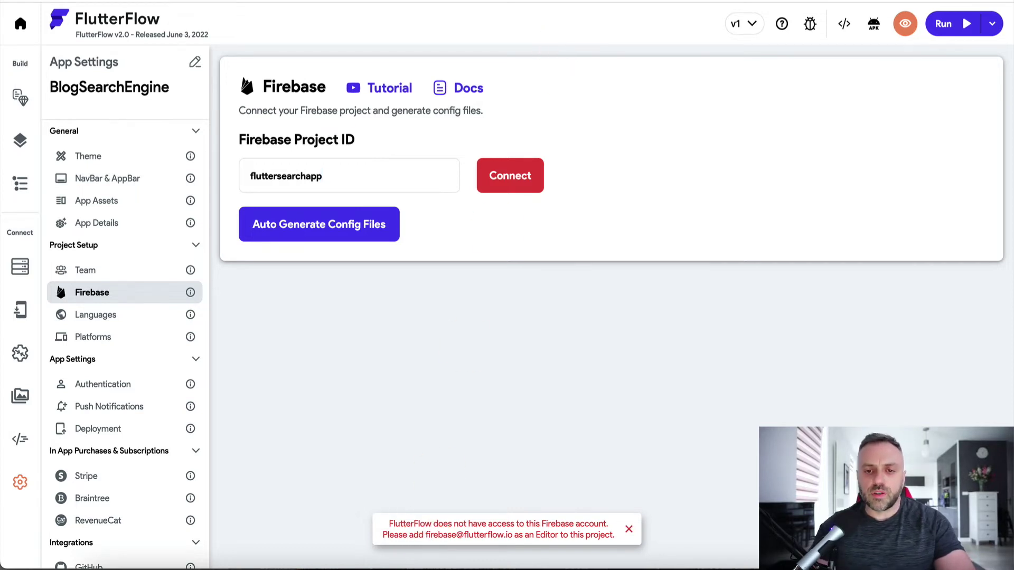
- Switch to the Firebase console and add FlutterFlow's e-mail address as a project member with the Editor role
click(496, 2)
click(84, 151)
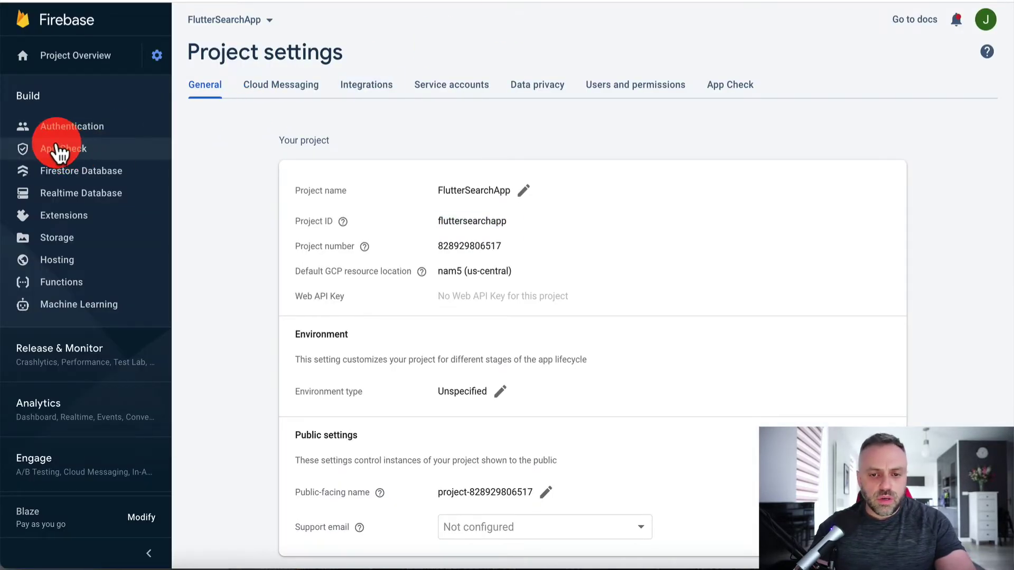
click(654, 90)
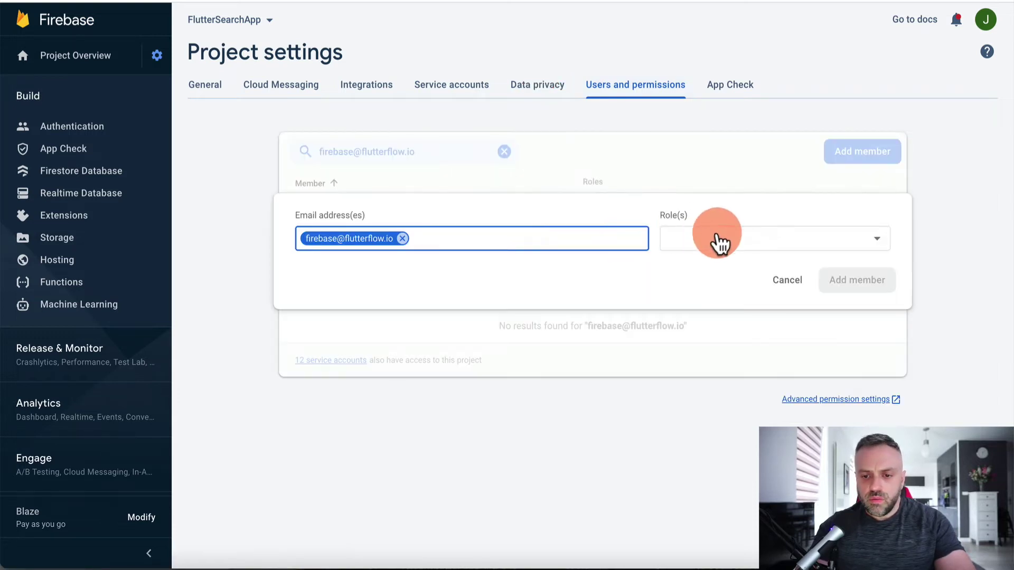
click(716, 240)
click(706, 272)
click(843, 377)
click(860, 282)
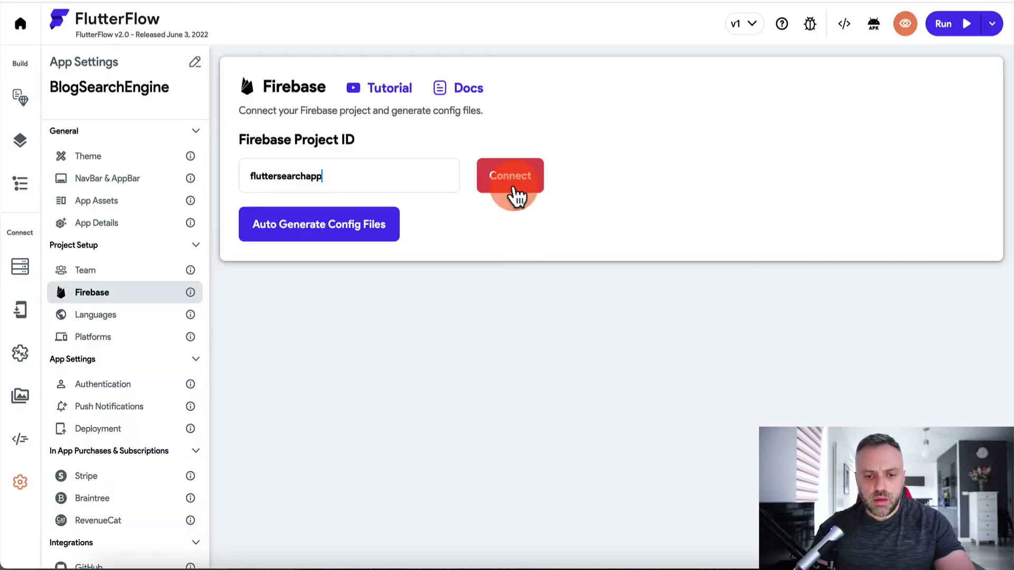
- Back in FlutterFlow, connect the fluttersearchapp Firebase project and auto-generate its config files for BlogSearchEngine
click(515, 197)
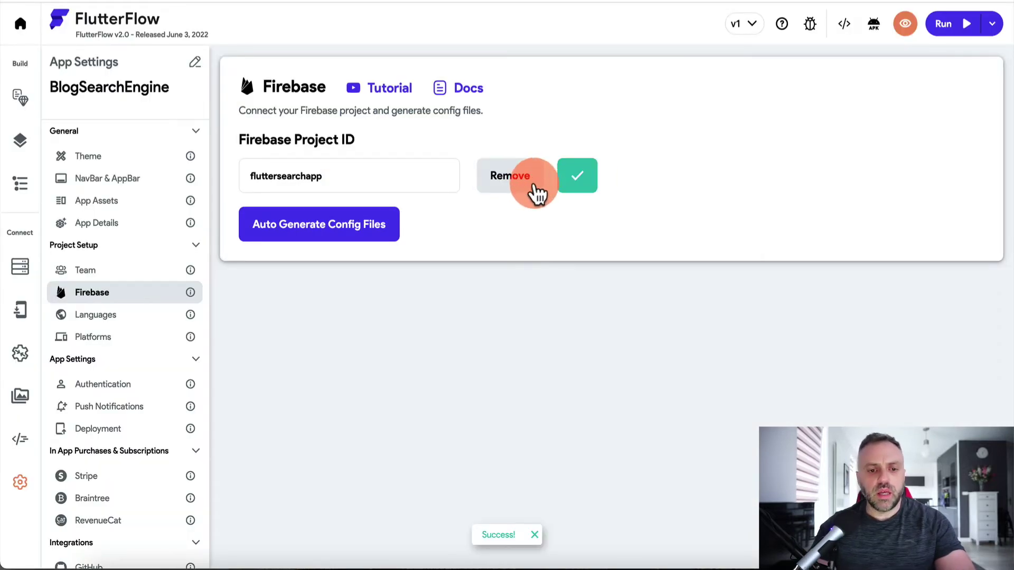
click(334, 233)
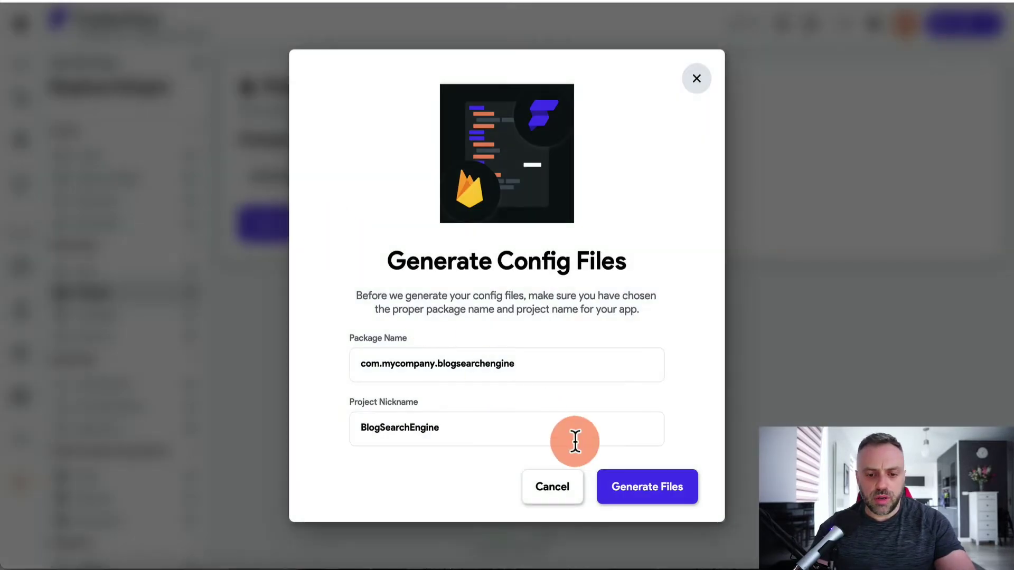
click(653, 501)
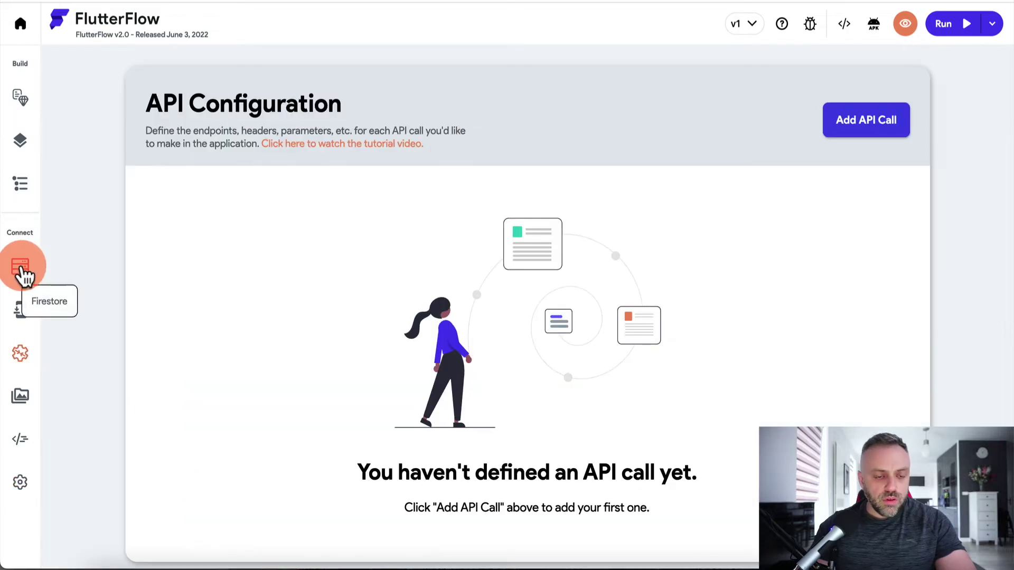
- Create a top-level Firestore collection named Documents in the project's database
click(20, 268)
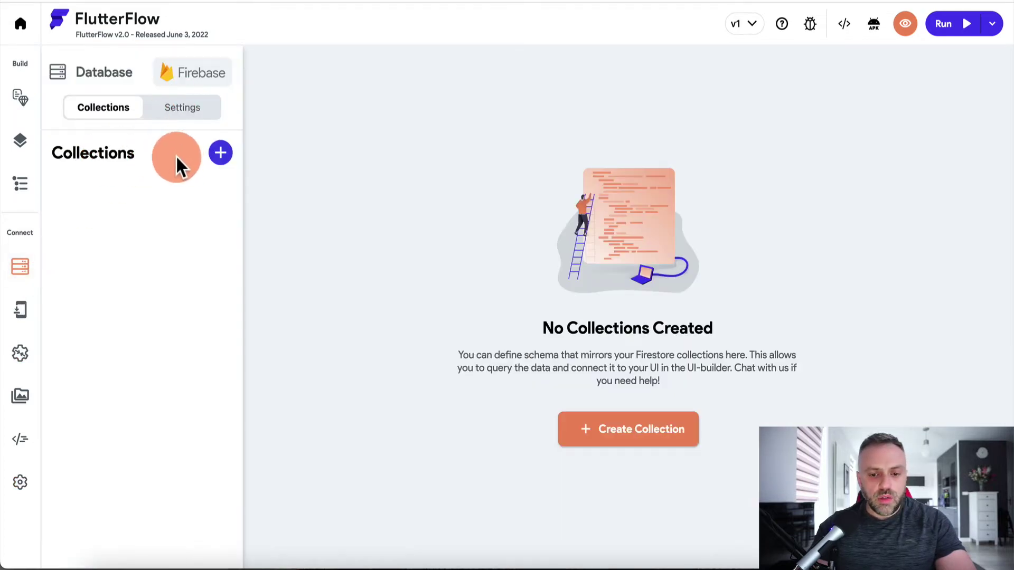
click(631, 434)
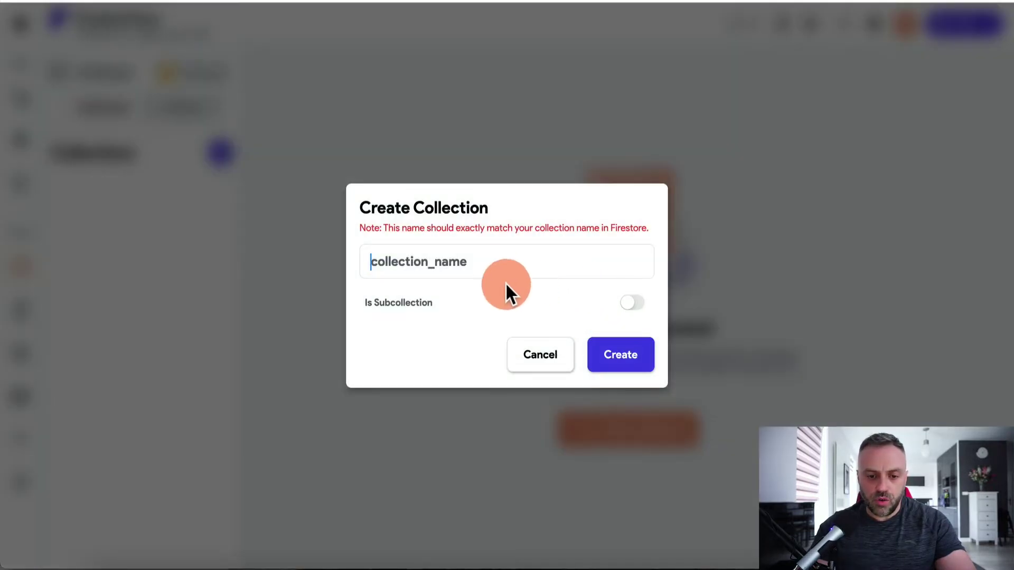
click(501, 252)
text(Documen)
- Add a field named title with data type String to the Documents collection schema
click(624, 306)
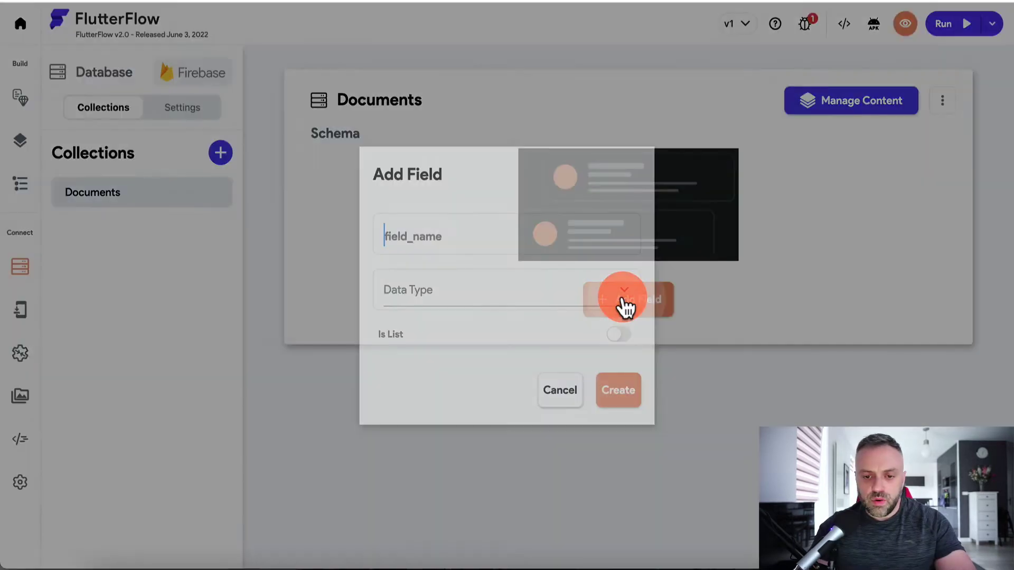
text(title)
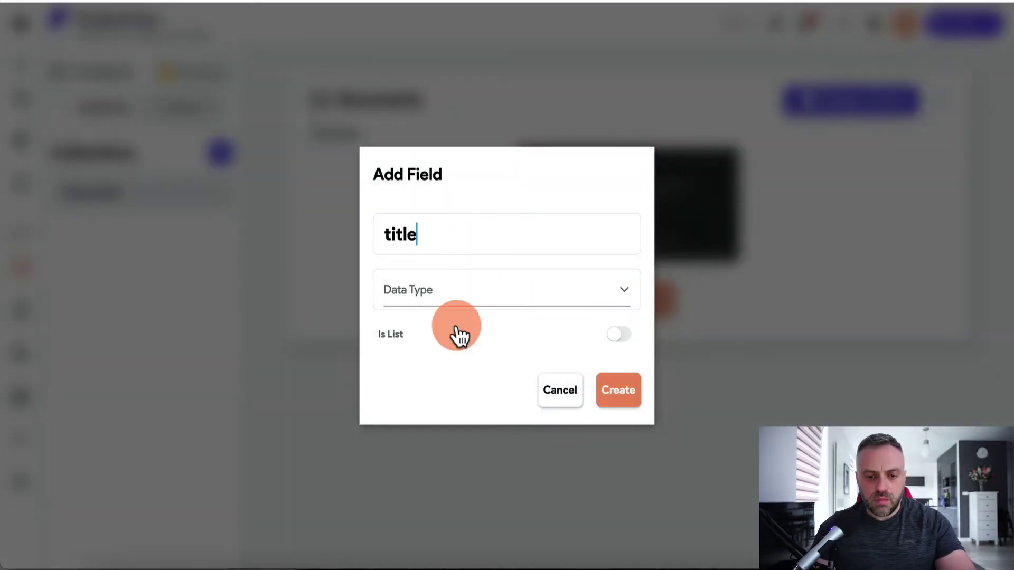
click(504, 294)
click(473, 286)
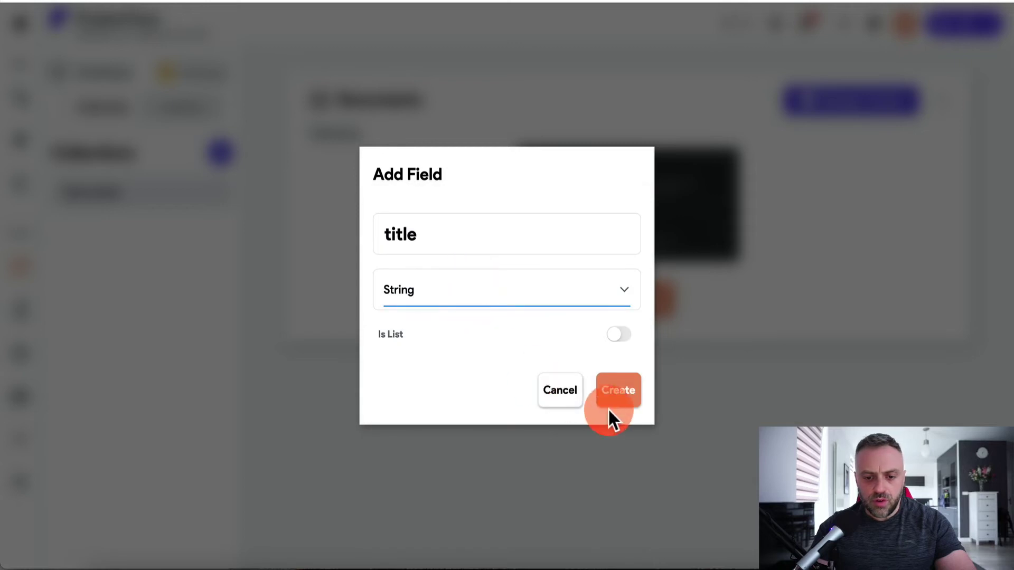
click(622, 401)
- Add a field named contents with data type String to the Documents collection schema
click(370, 244)
click(455, 229)
text(contents)
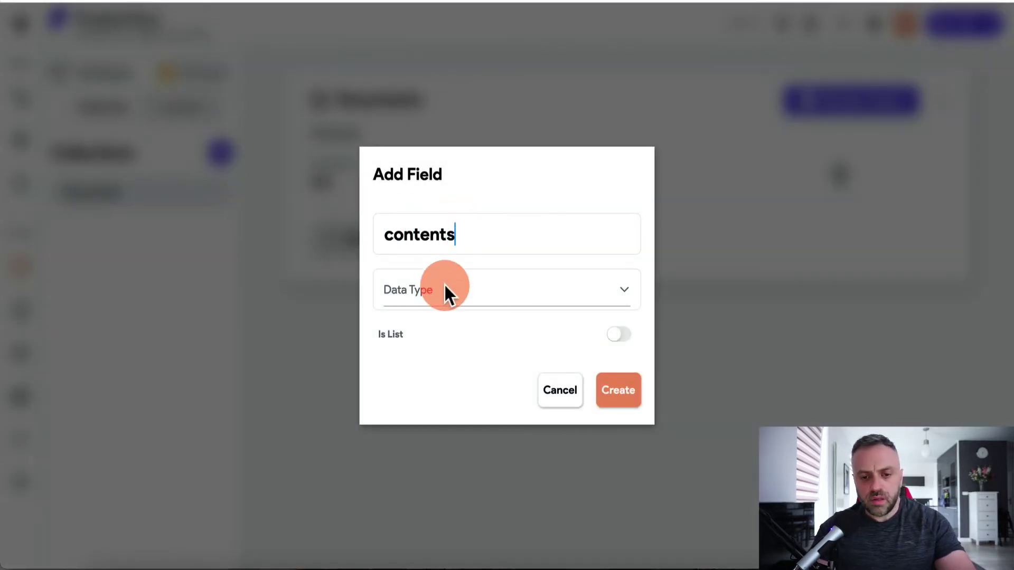
click(452, 298)
click(450, 279)
click(622, 400)
- Add a field named published with data type Timestamp to the Documents collection schema
click(378, 287)
click(448, 222)
text(published)
click(457, 289)
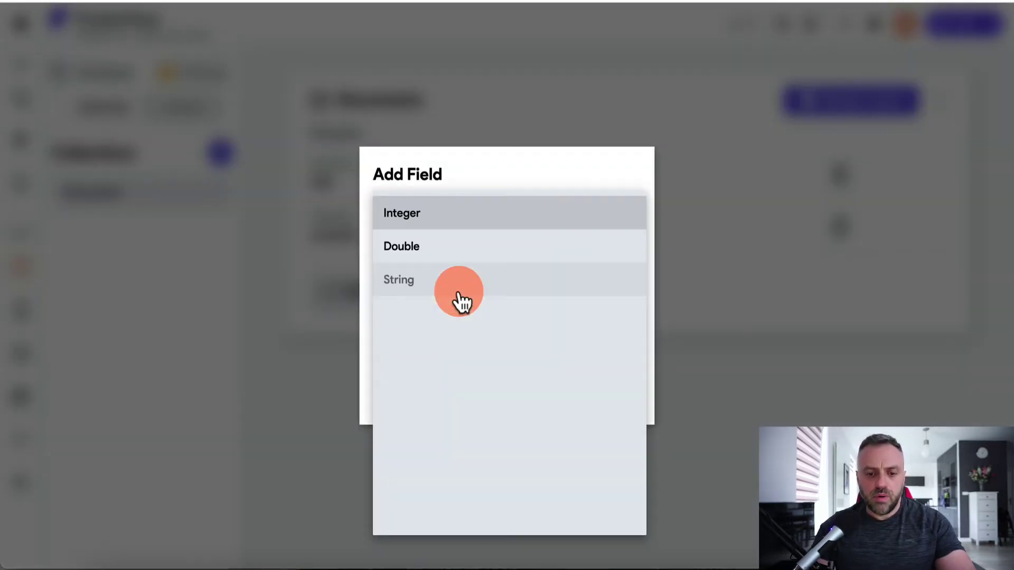
click(453, 491)
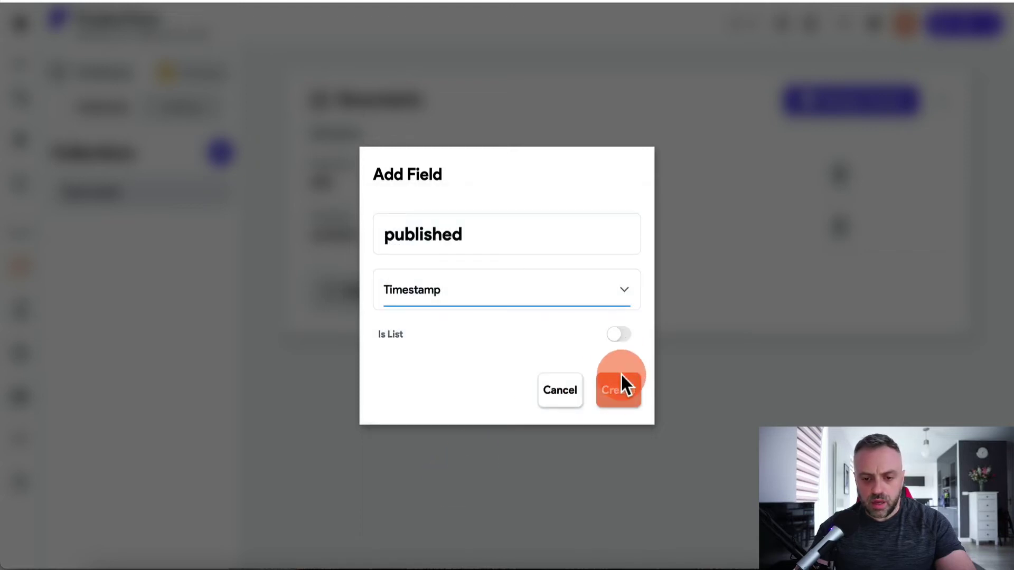
click(616, 387)
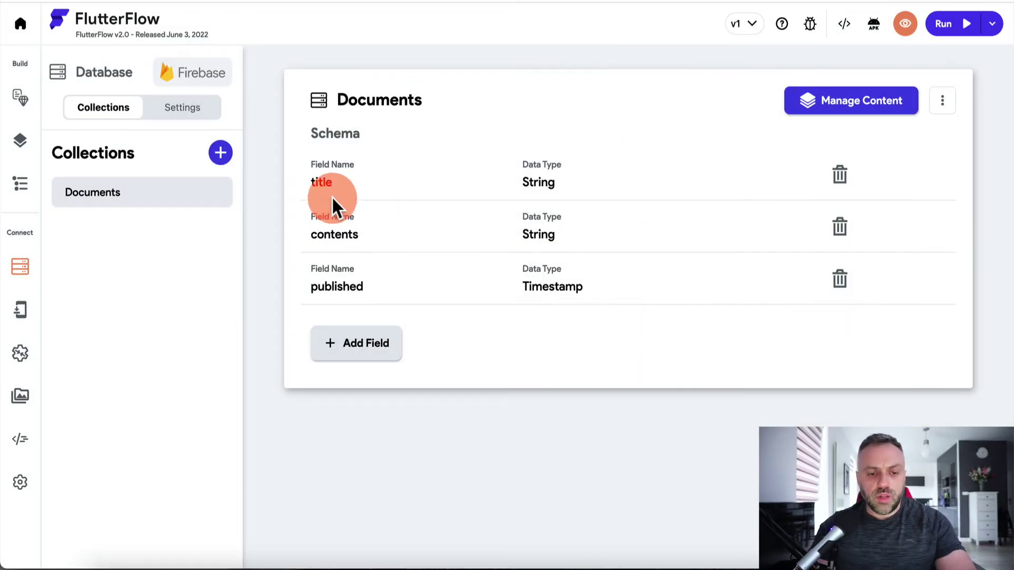
- Validate the defined Firebase schema against the database in the Firestore settings and review the validation status and rules
click(182, 122)
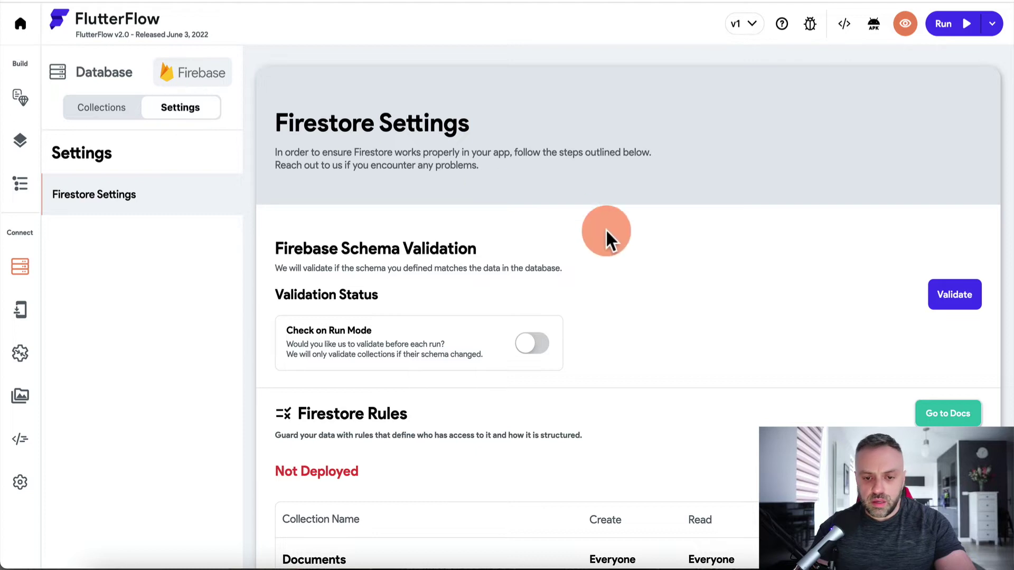
scroll(606, 229, down, 2)
scroll(606, 229, down, 1)
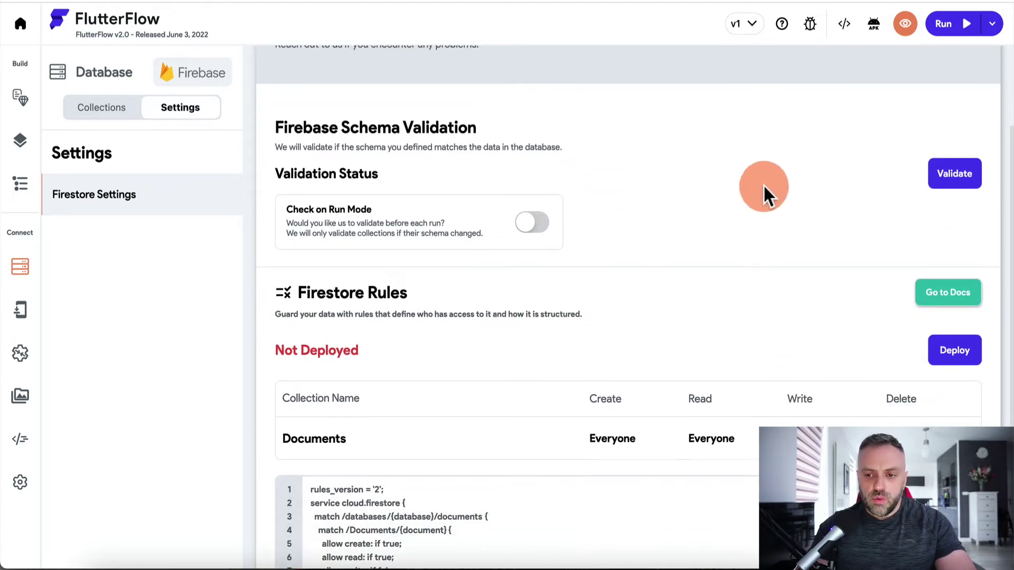
click(955, 174)
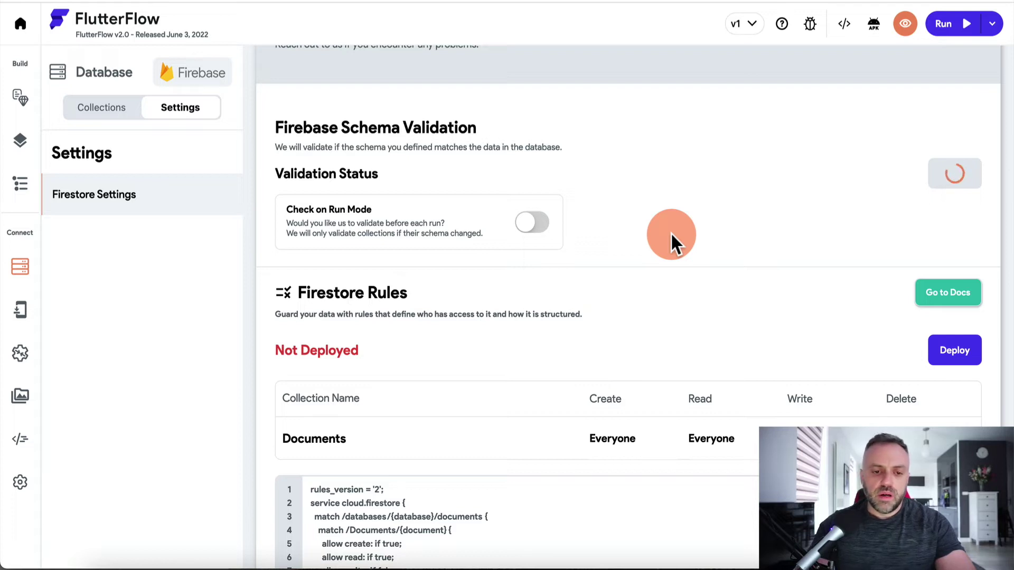
click(542, 226)
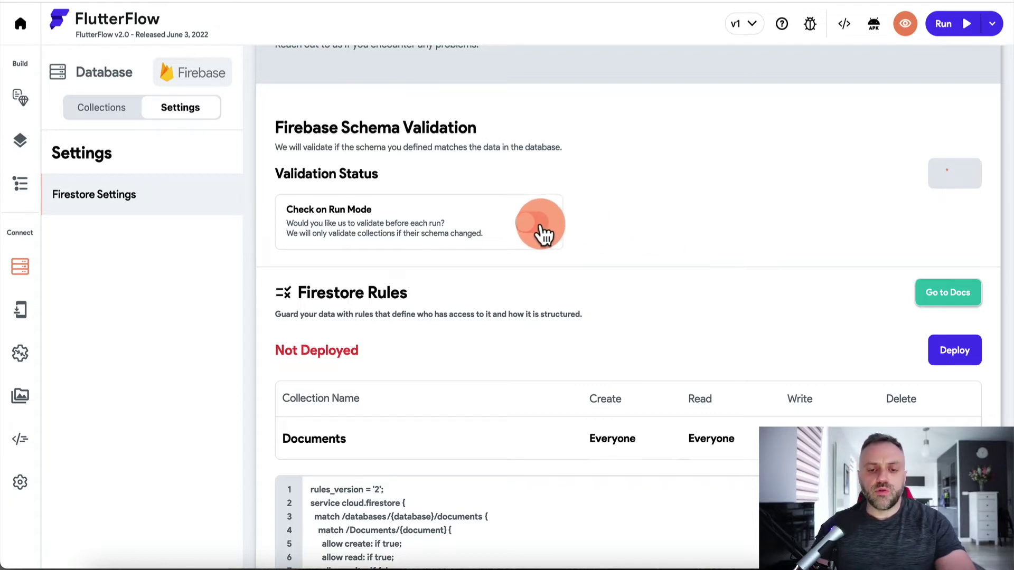
click(354, 229)
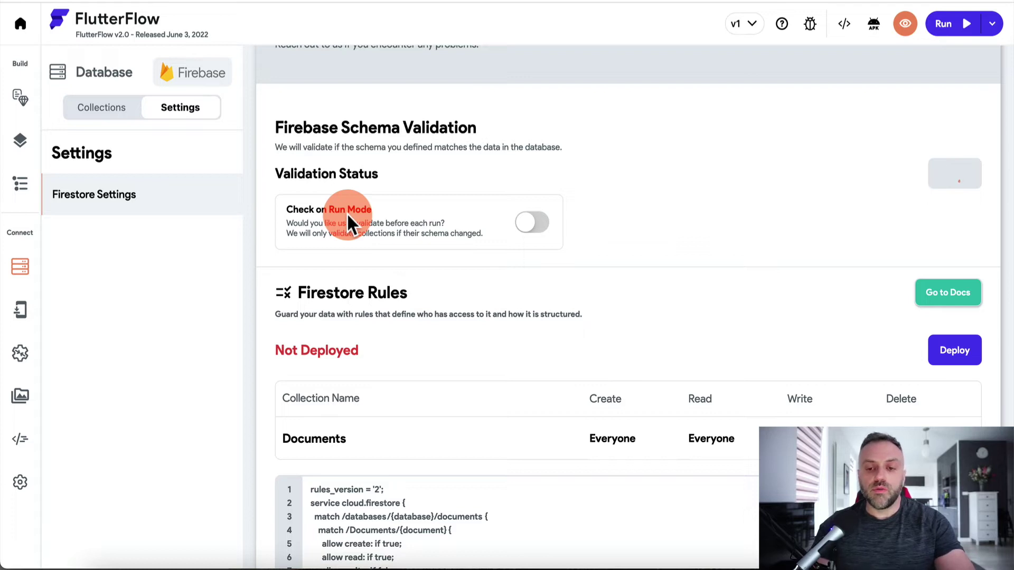
click(559, 224)
click(657, 191)
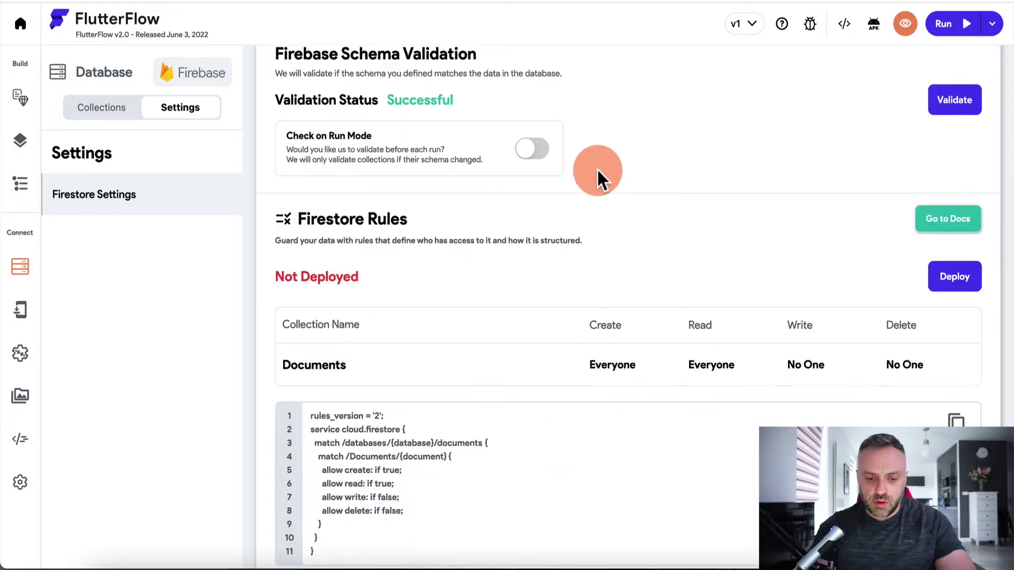
scroll(596, 168, up, 3)
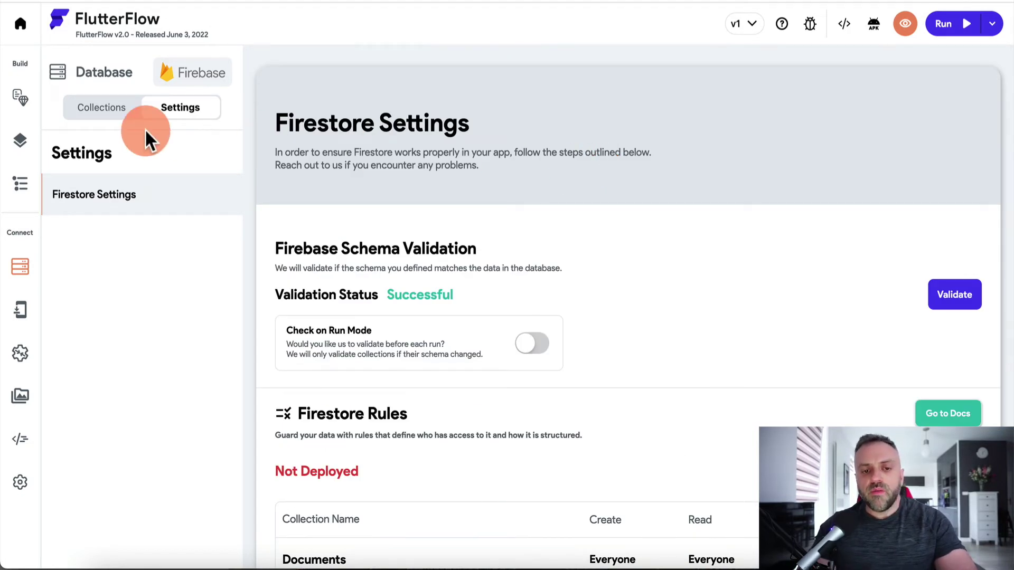
click(279, 132)
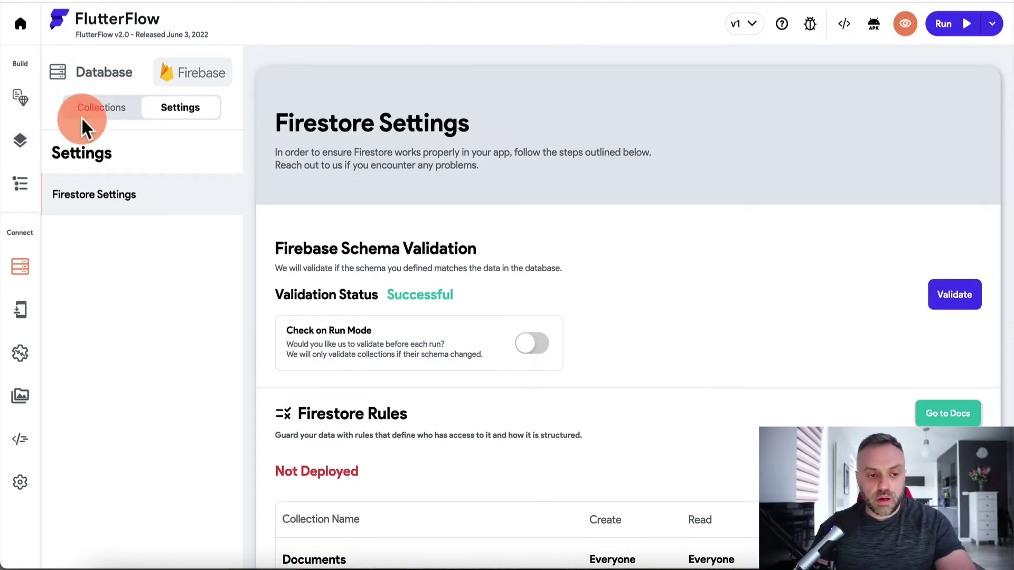
- Open the Algolia integration in the project's app settings
click(20, 483)
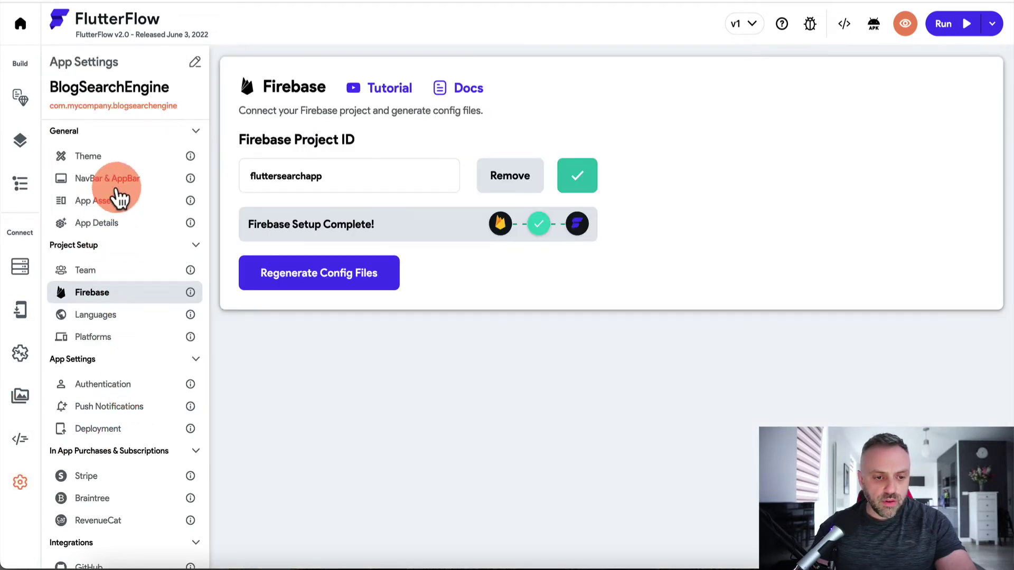
scroll(97, 299, down, 3)
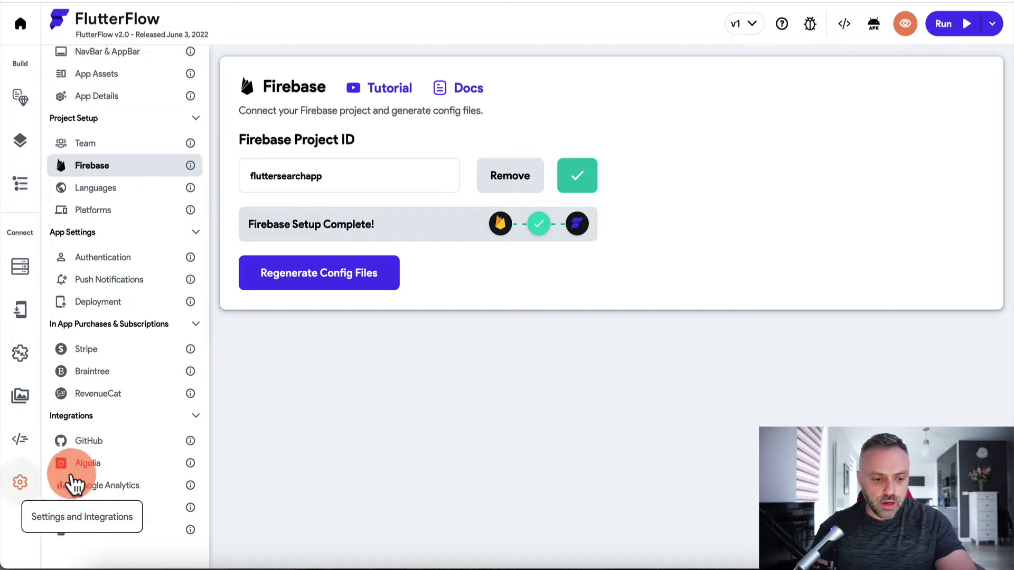
click(111, 464)
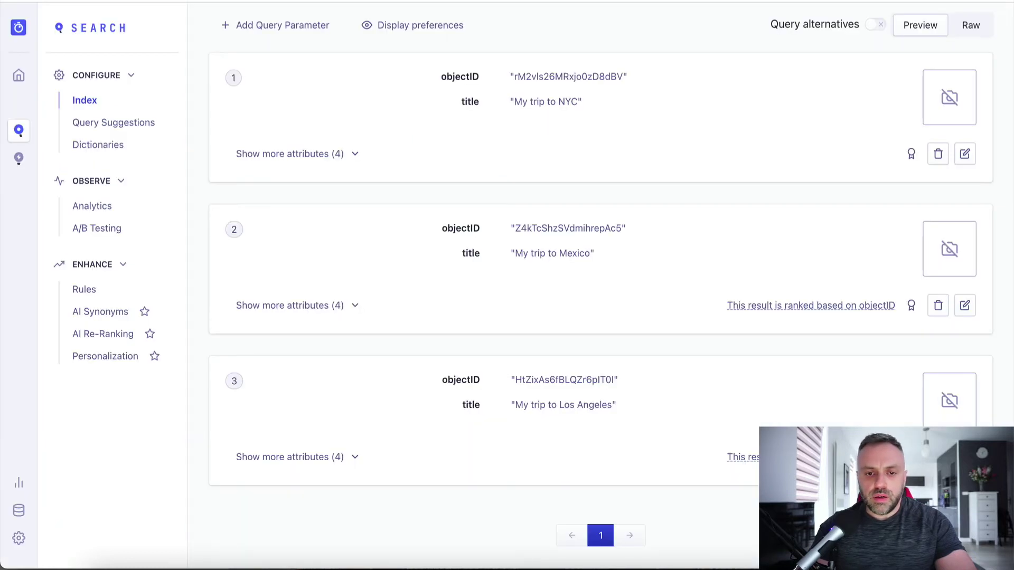
- Copy FlutterApp's application ID from the Algolia dashboard and paste it into the Application ID field of FlutterFlow's Algolia settings
scroll(528, 264, up, 5)
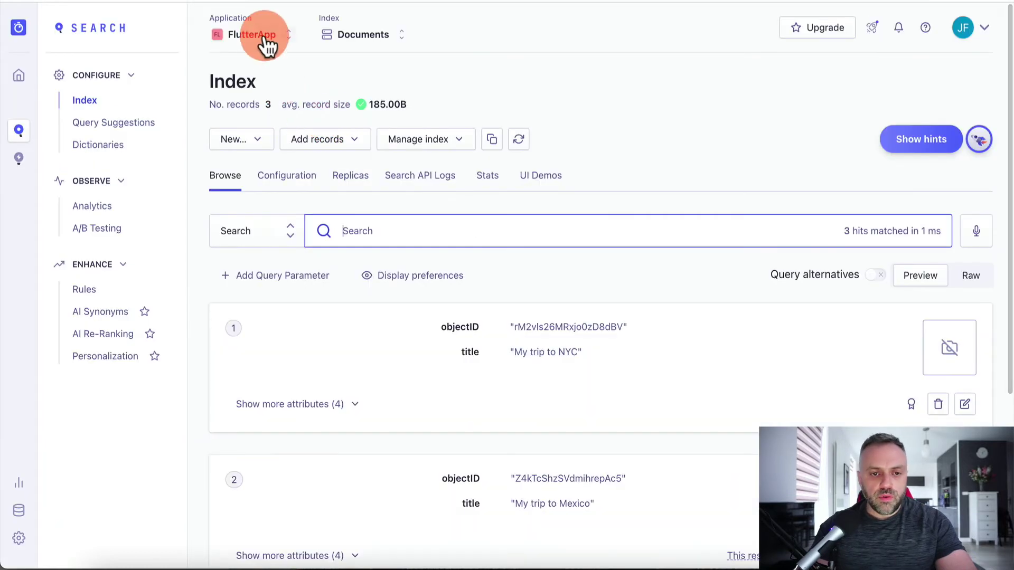
click(261, 38)
click(447, 112)
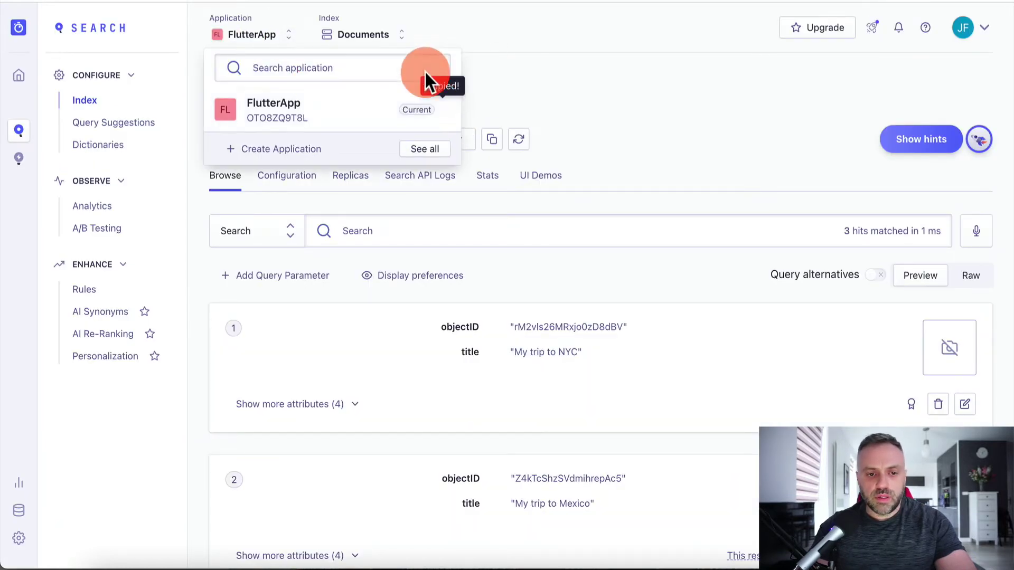
click(272, 123)
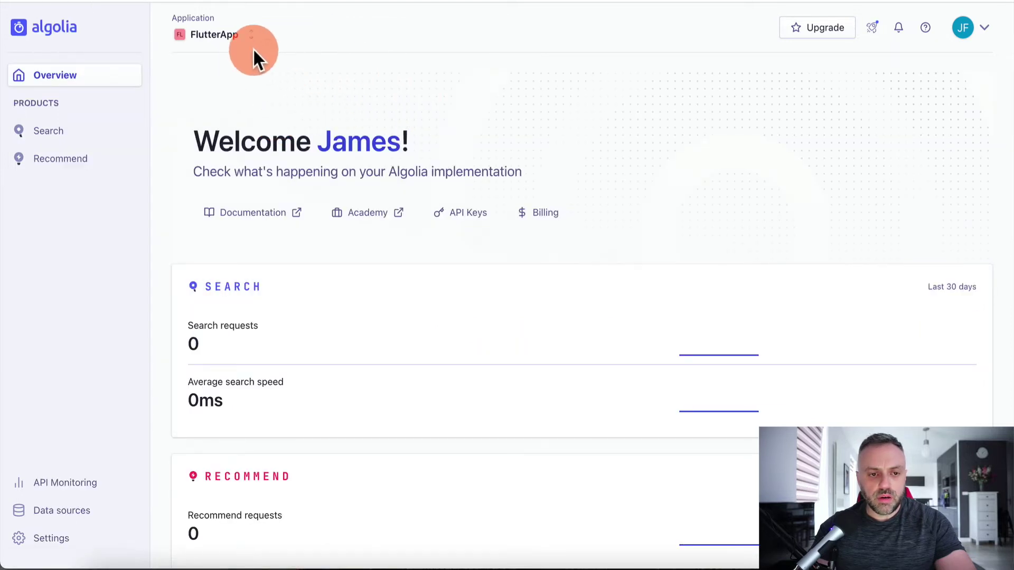
click(238, 35)
click(410, 109)
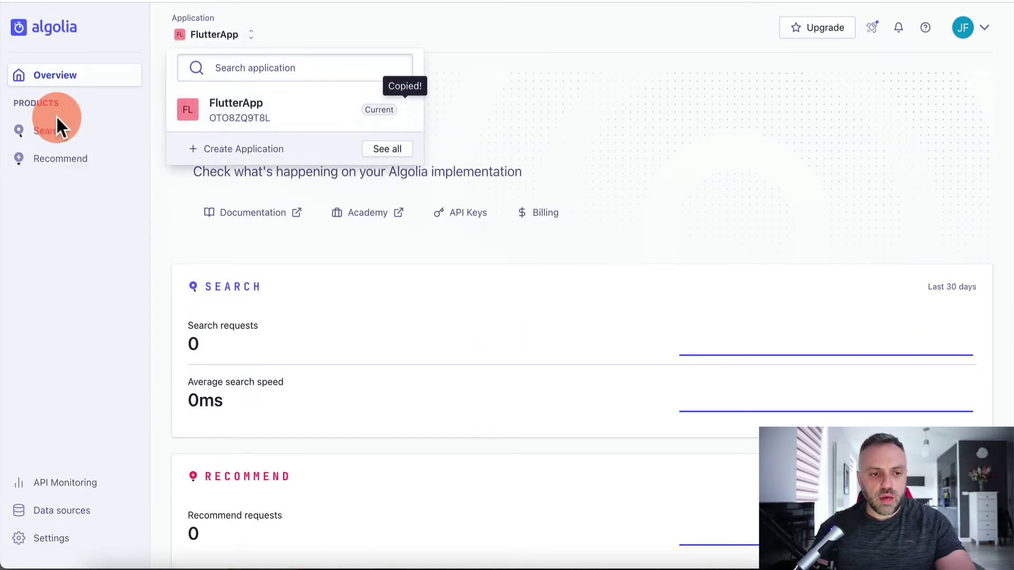
click(53, 135)
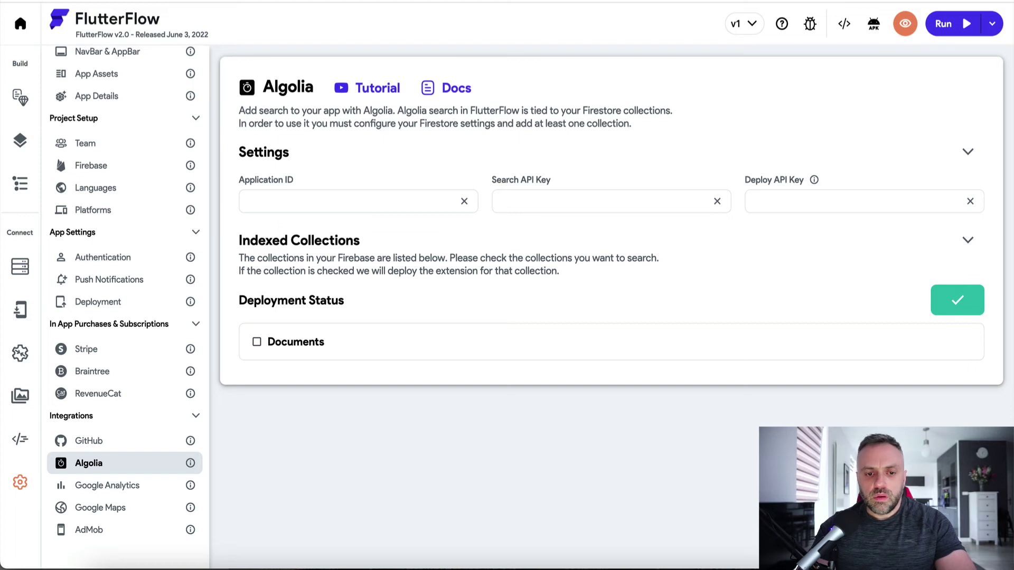
click(371, 199)
key(ctrl+v)
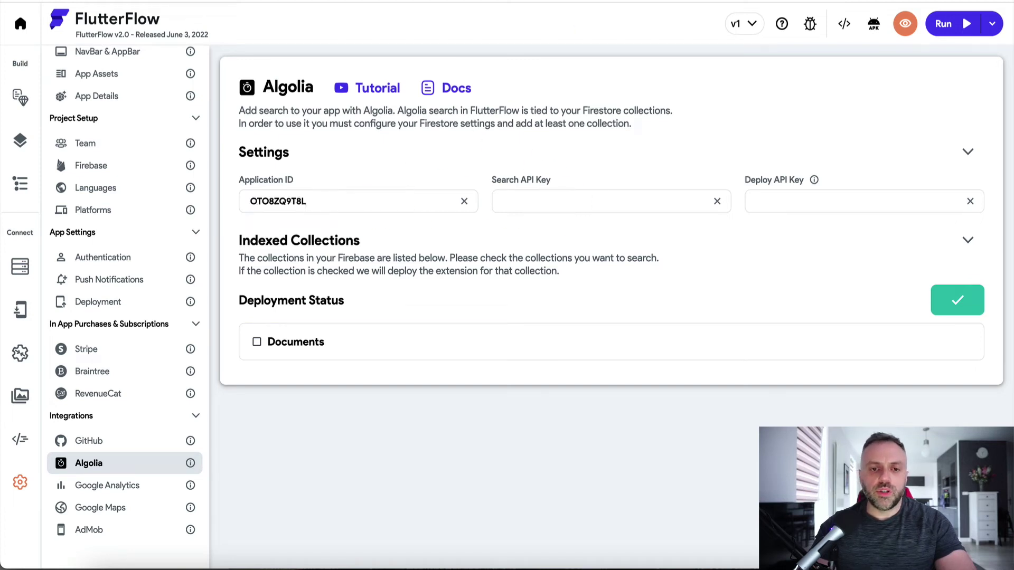
- Copy the API keys from the Algolia dashboard into FlutterFlow's Search API Key and Deploy API Key fields and deploy the Documents collection
click(454, 13)
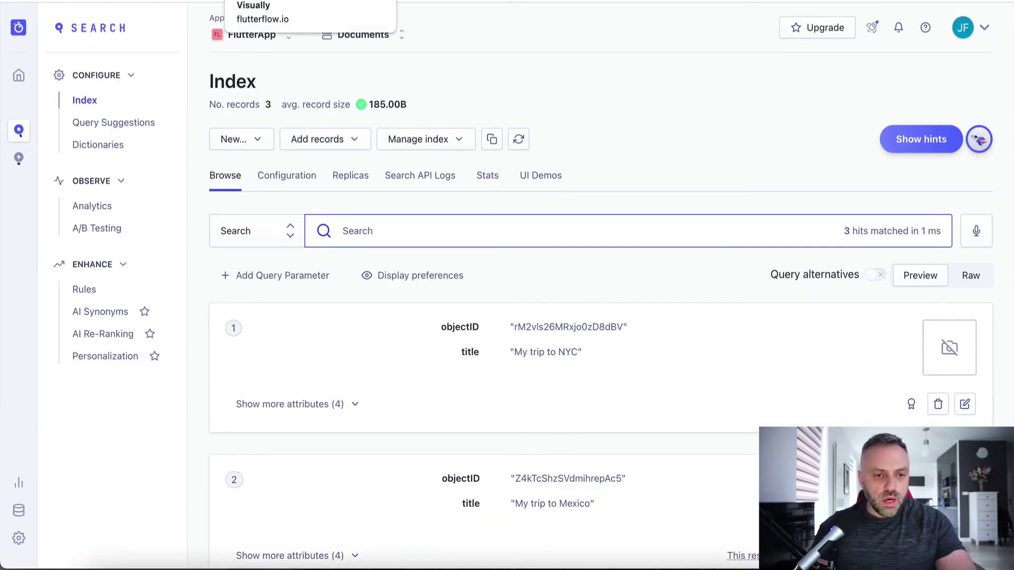
click(19, 79)
click(465, 217)
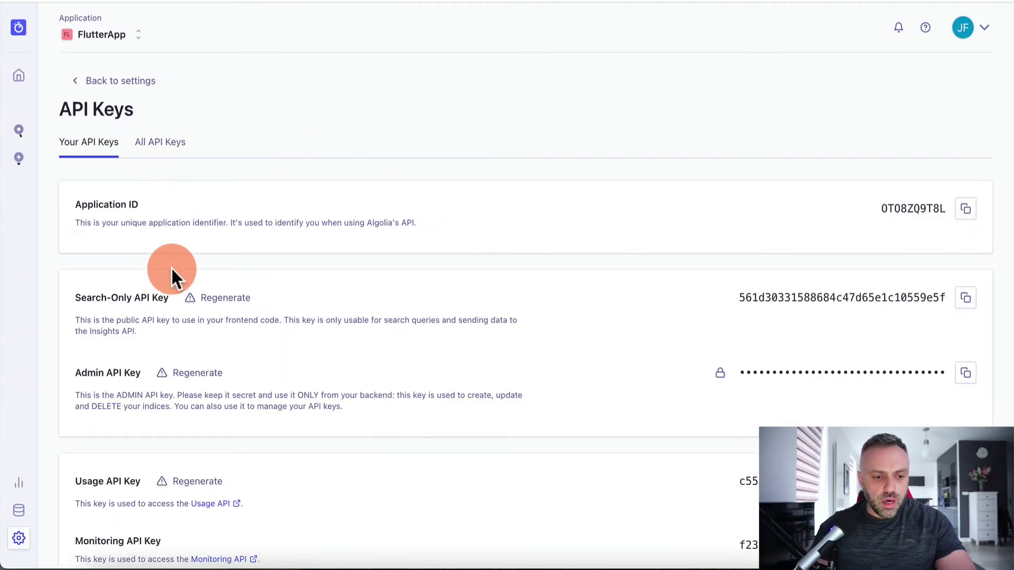
scroll(171, 267, down, 2)
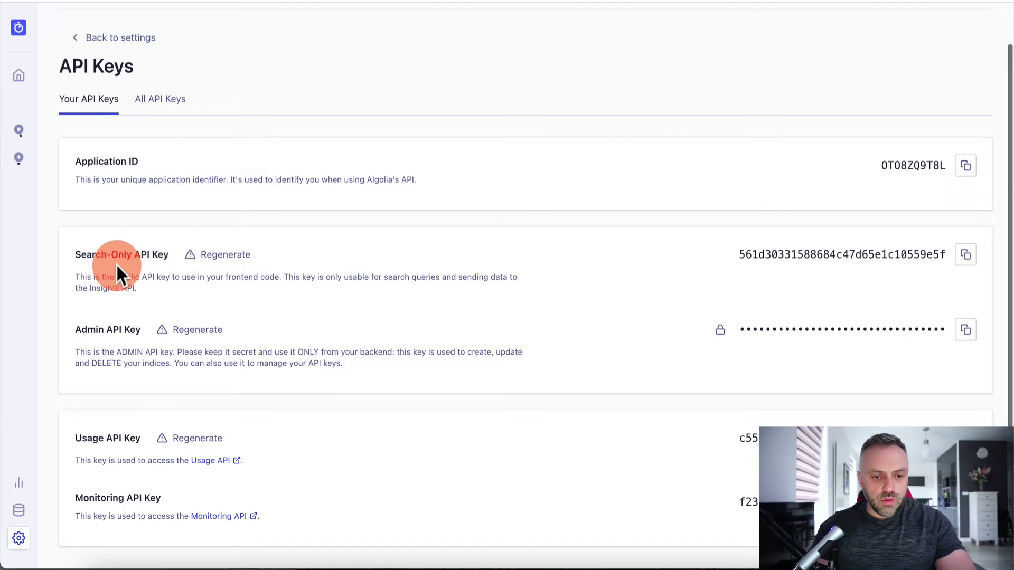
click(964, 262)
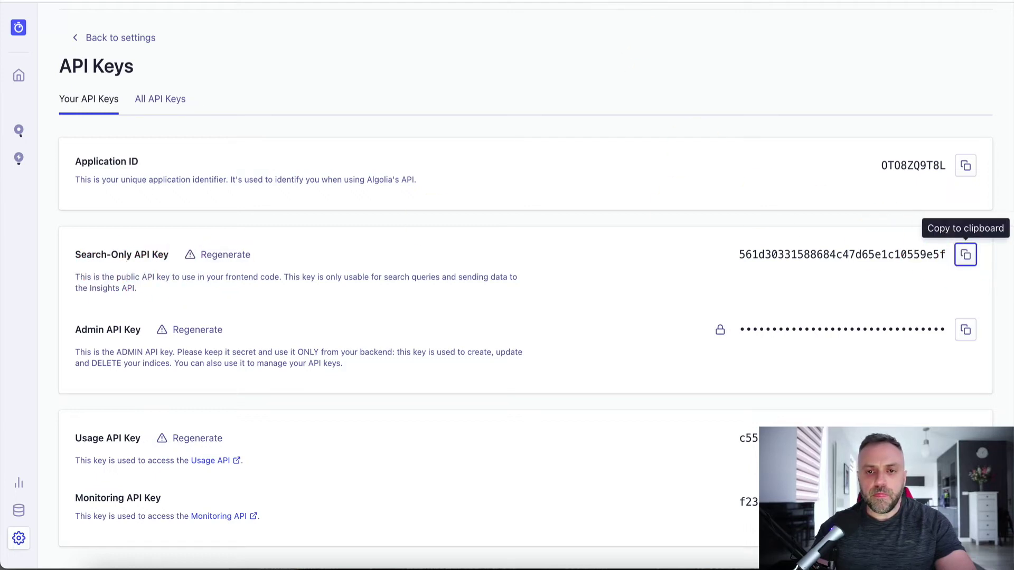
key(super+Tab)
key(super+v)
key(super+Tab)
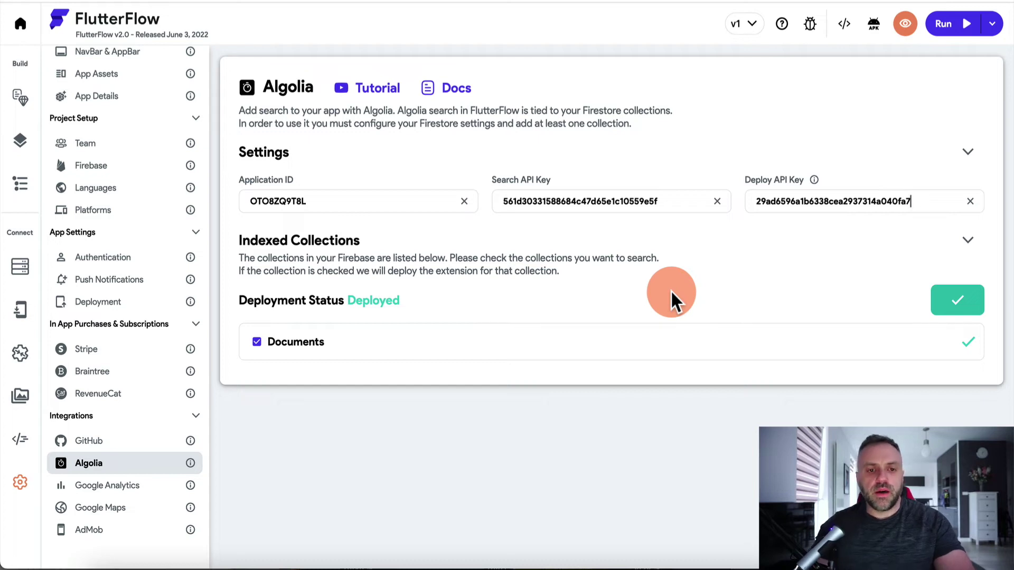
click(338, 61)
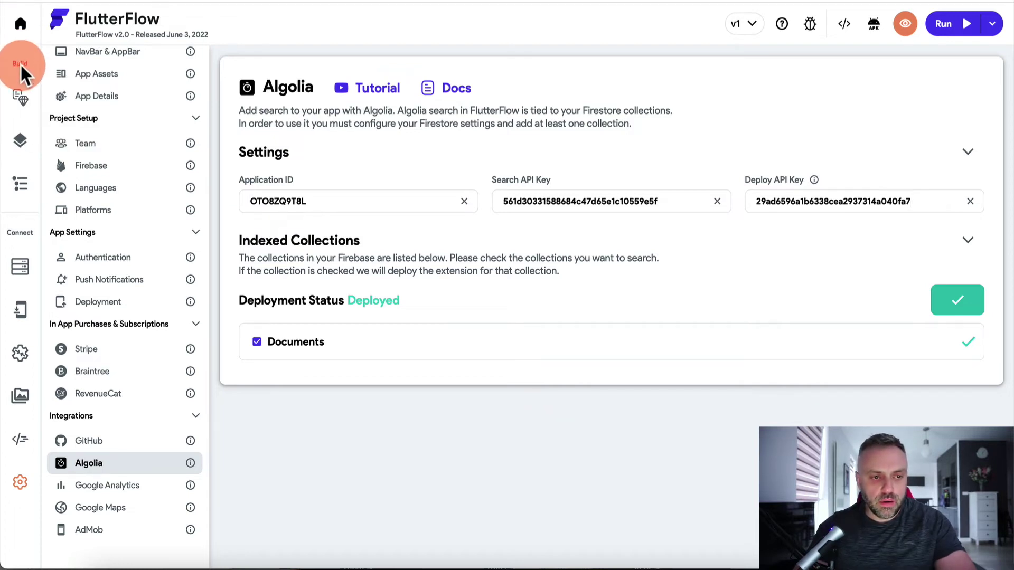
- Add a Row inside the Column of HomePage
click(23, 108)
click(416, 278)
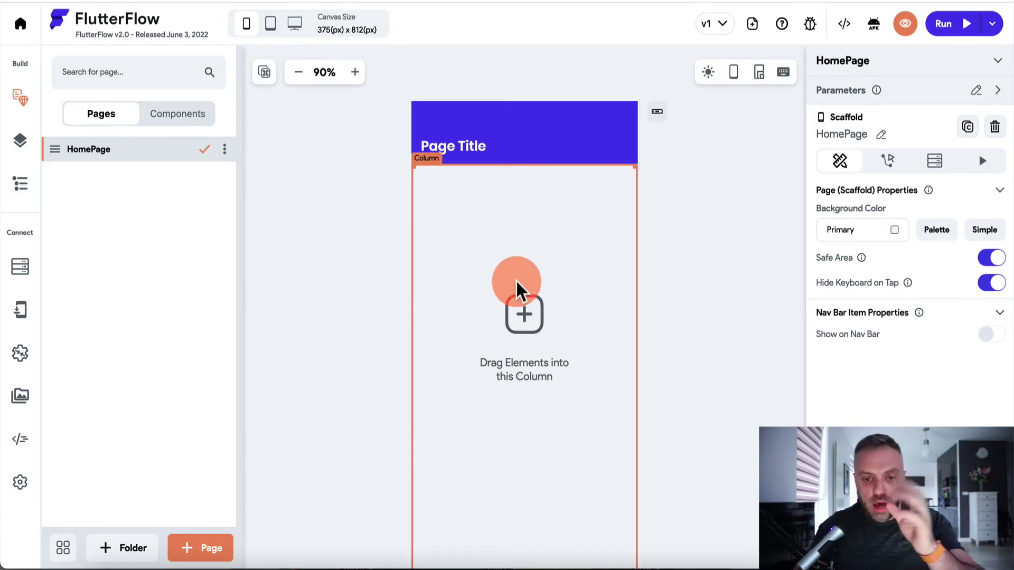
click(254, 214)
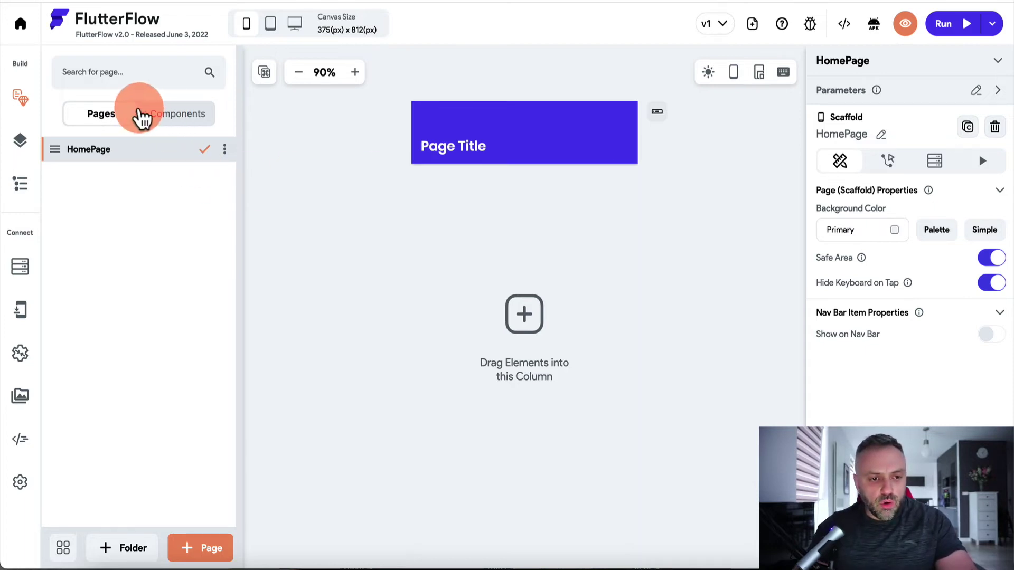
click(21, 188)
click(106, 104)
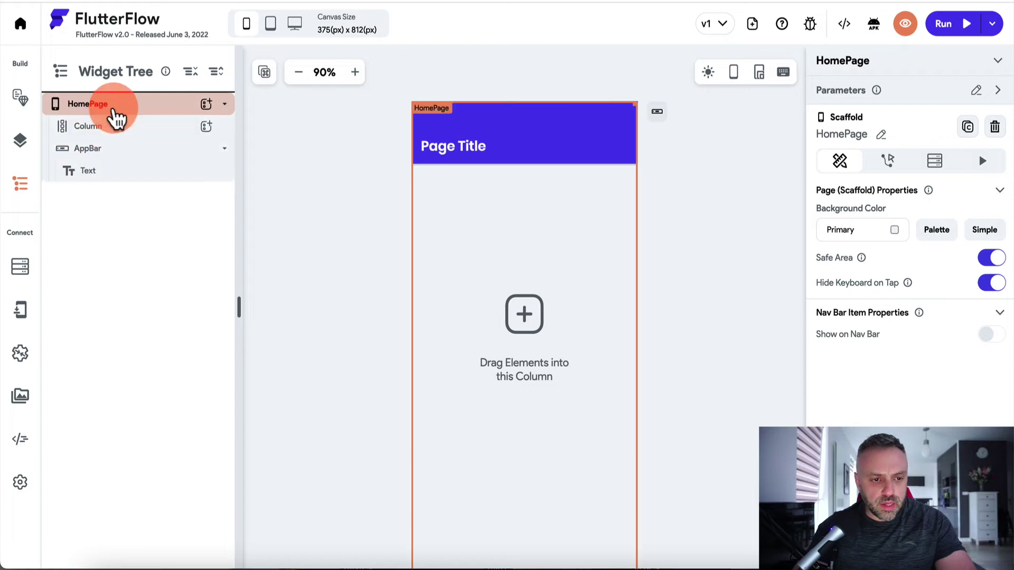
click(108, 128)
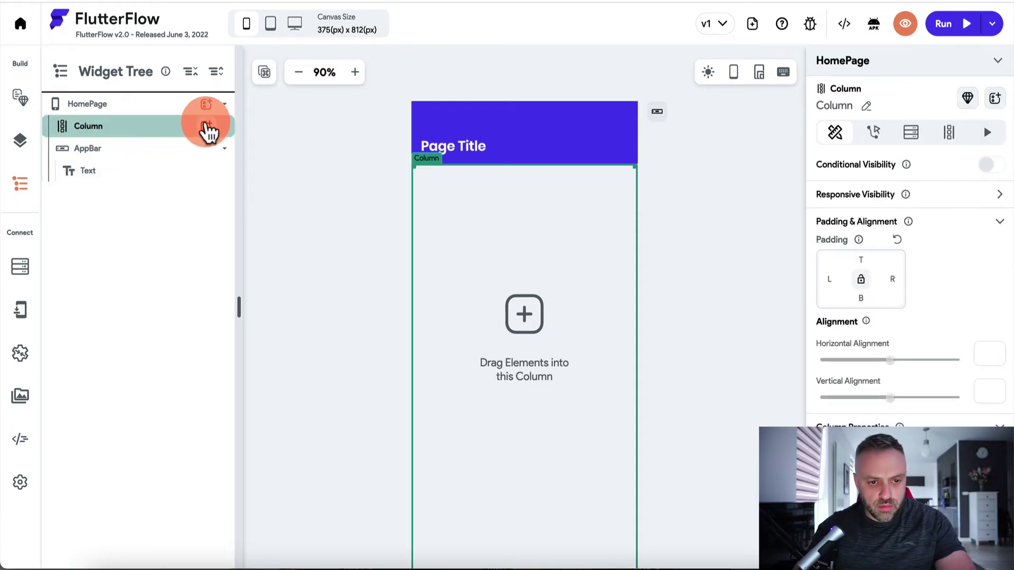
click(206, 126)
click(315, 109)
text(row)
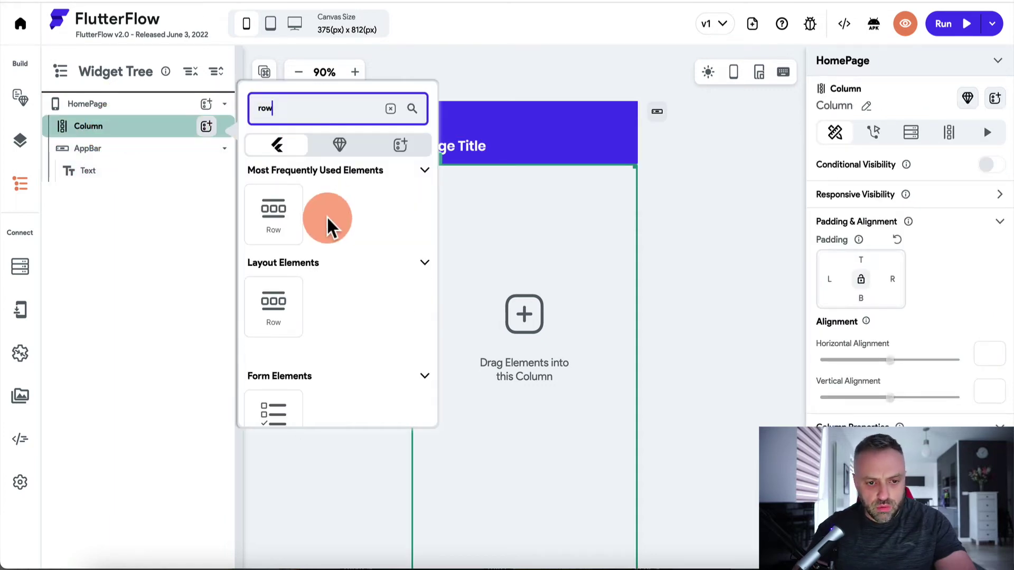
click(273, 214)
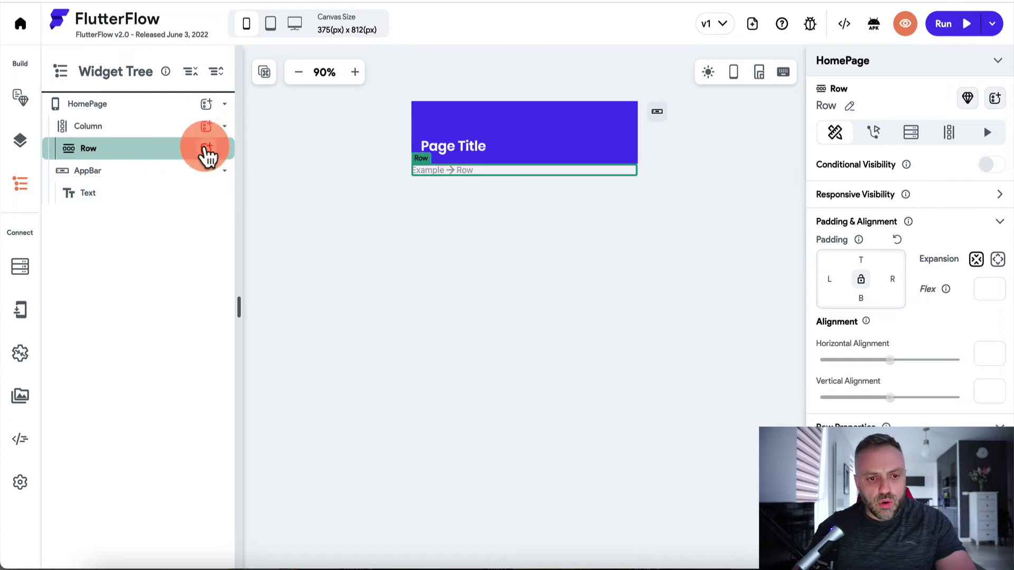
- Add a TextField from the form elements inside the new Row
click(207, 153)
scroll(282, 270, down, 10)
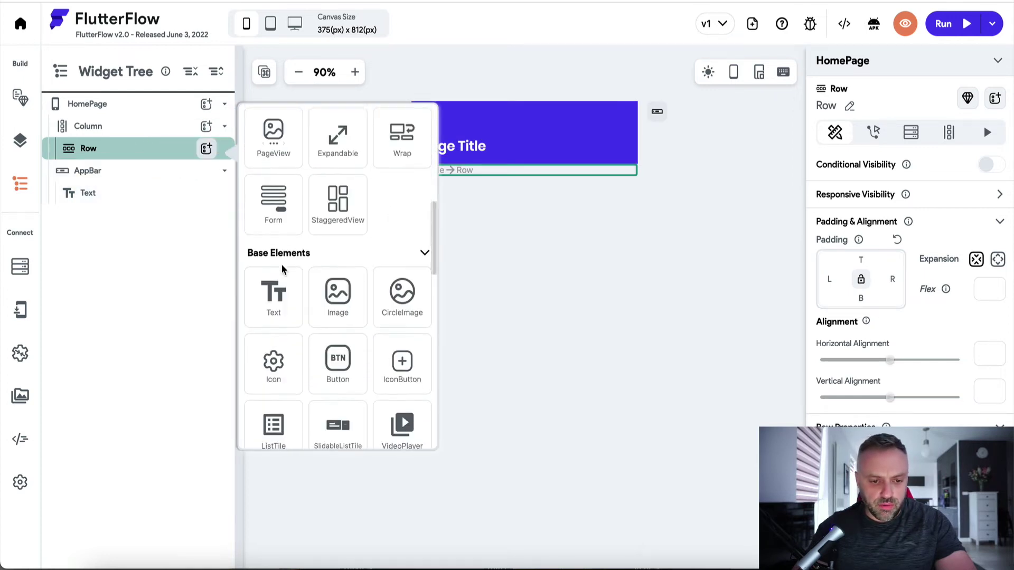
scroll(283, 271, down, 10)
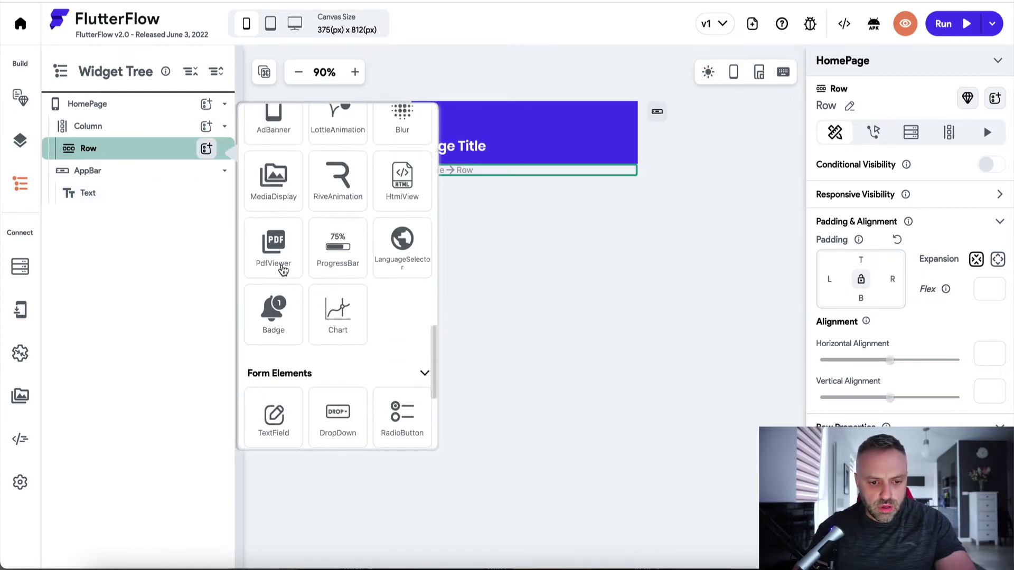
click(274, 323)
- Set the TextField's hint text to "Search here..."
click(480, 177)
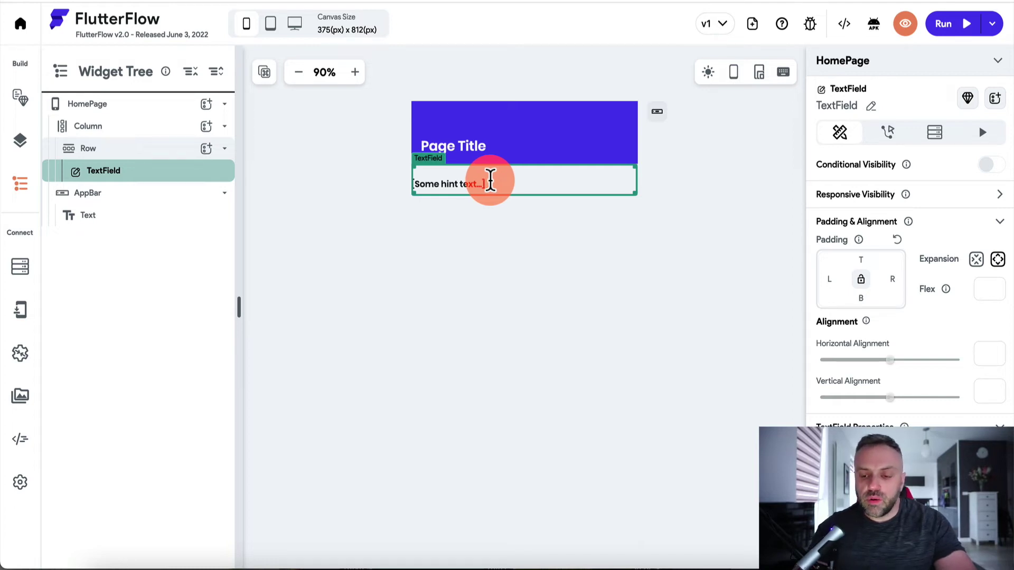
scroll(829, 259, down, 6)
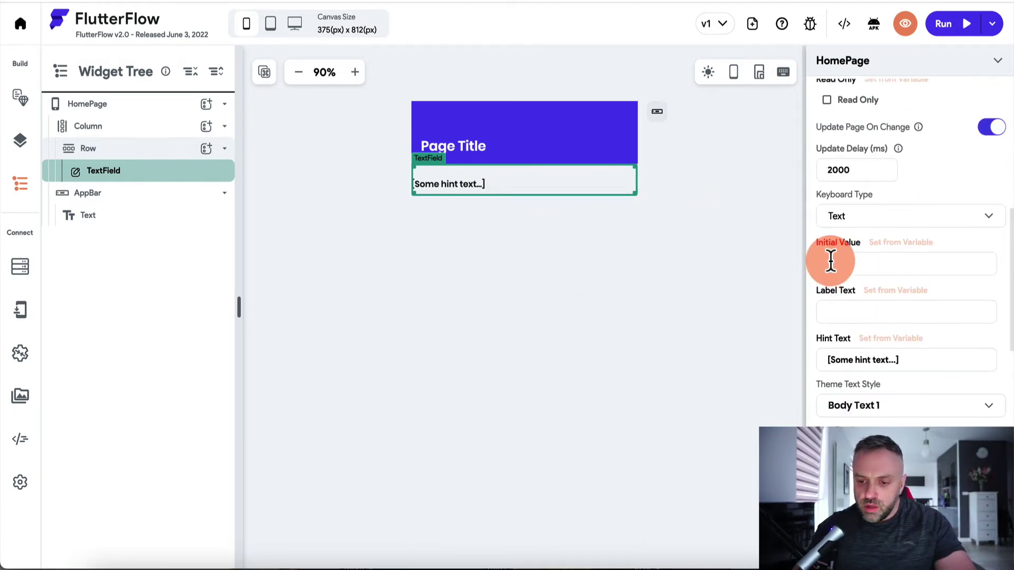
scroll(832, 264, down, 1)
drag(917, 323, 811, 326)
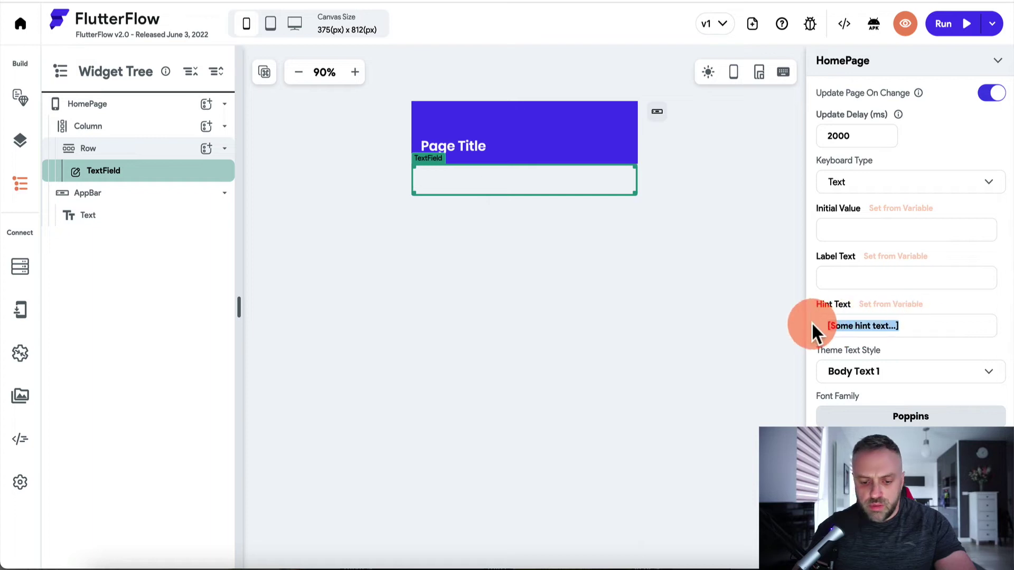
text(Search here...)
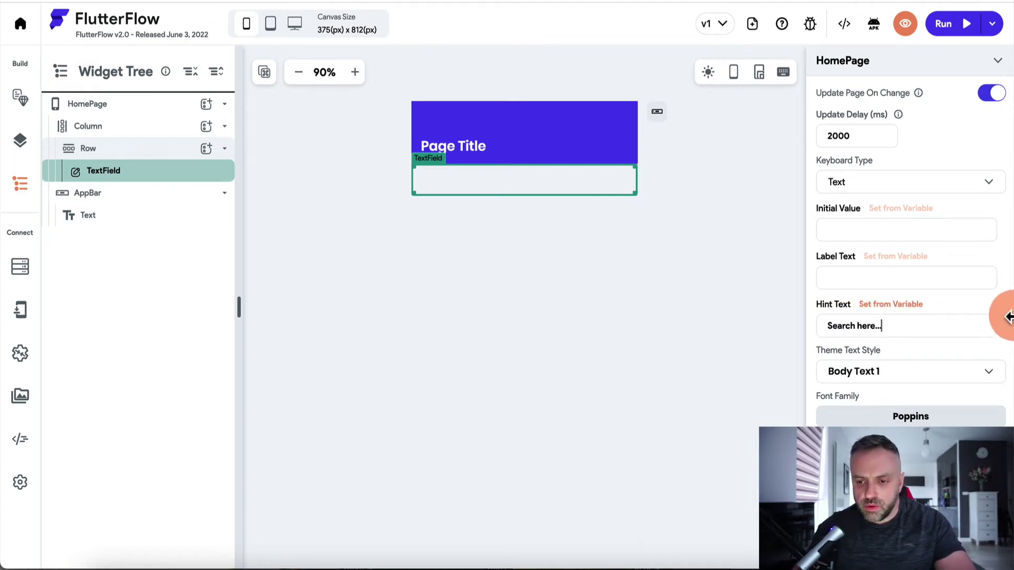
click(955, 277)
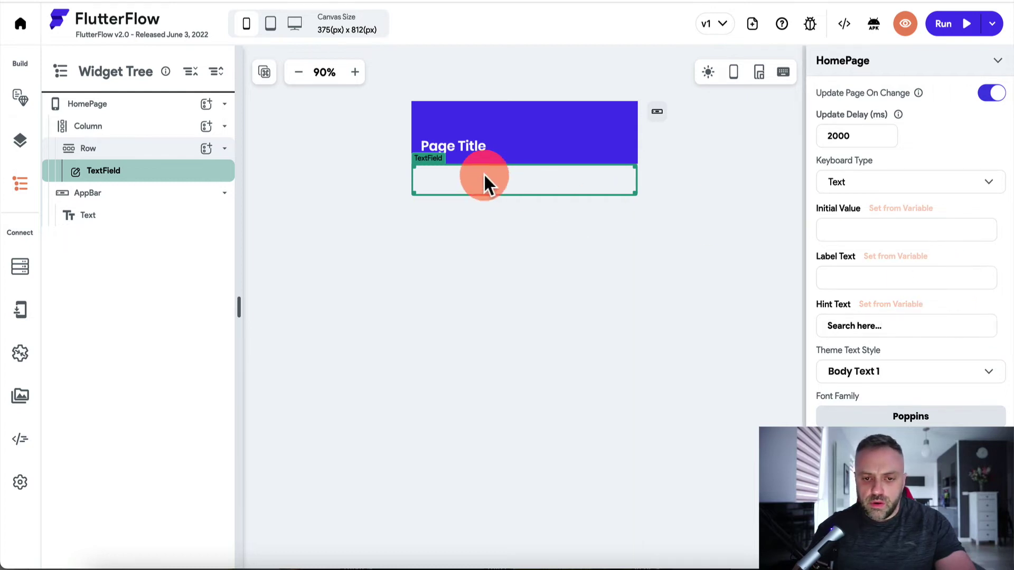
click(492, 148)
click(140, 172)
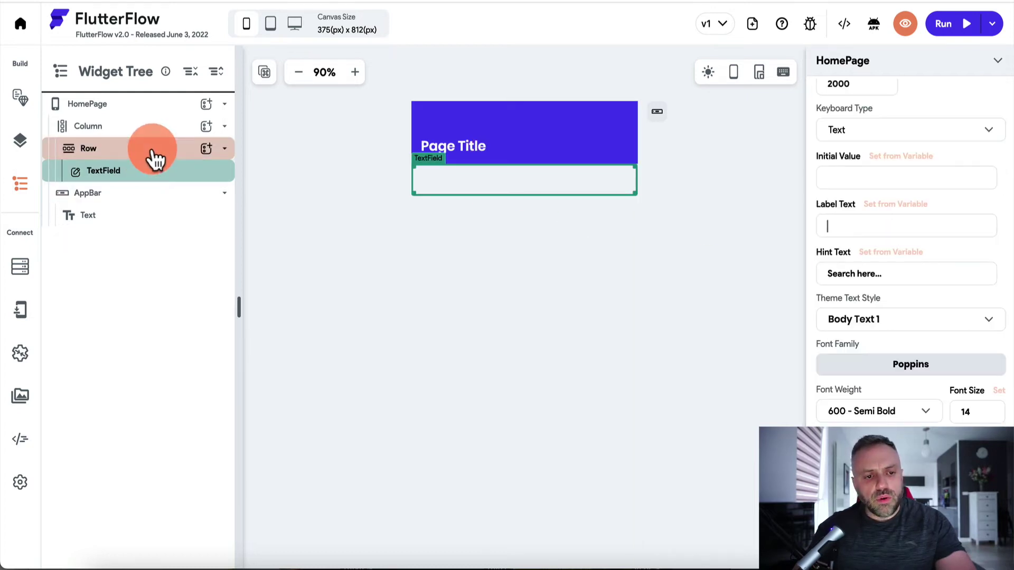
- Add a ListView to the HomePage Column below the Row that holds the TextField
click(150, 155)
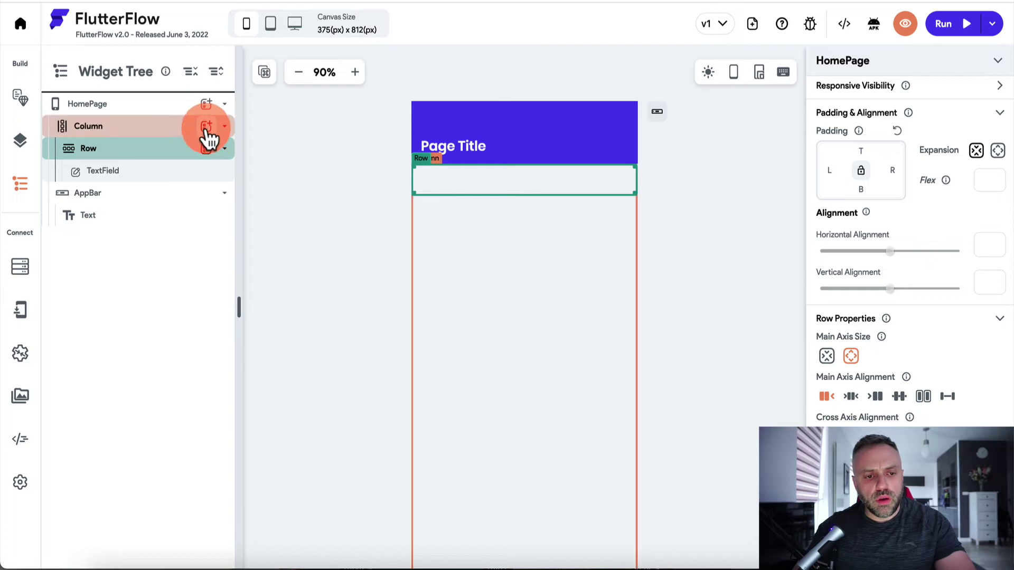
click(206, 149)
click(299, 137)
text(lis)
drag(274, 249, 464, 218)
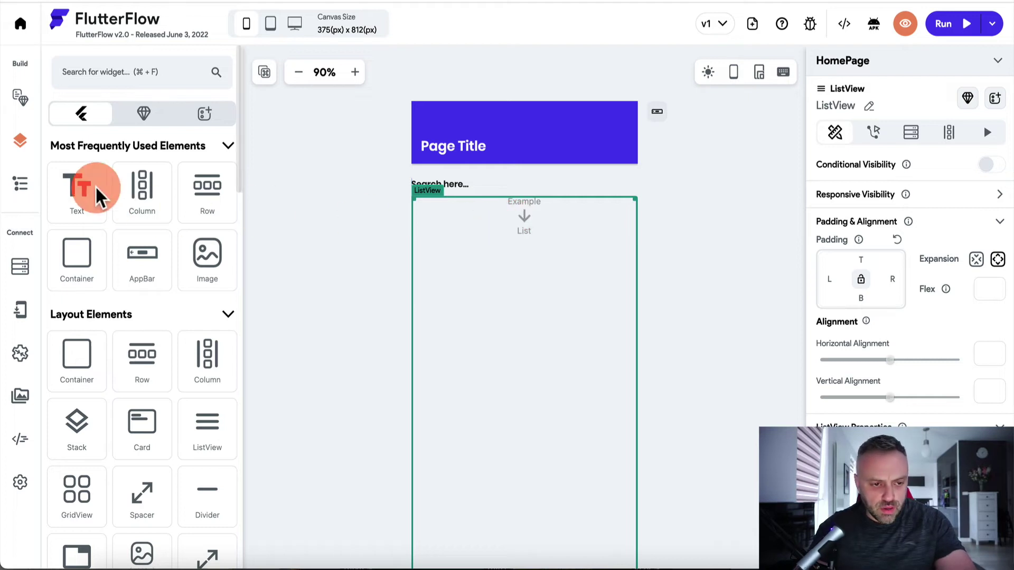
- Browse the prebuilt component templates, including the Card Views, for a suitable item for the ListView
click(20, 184)
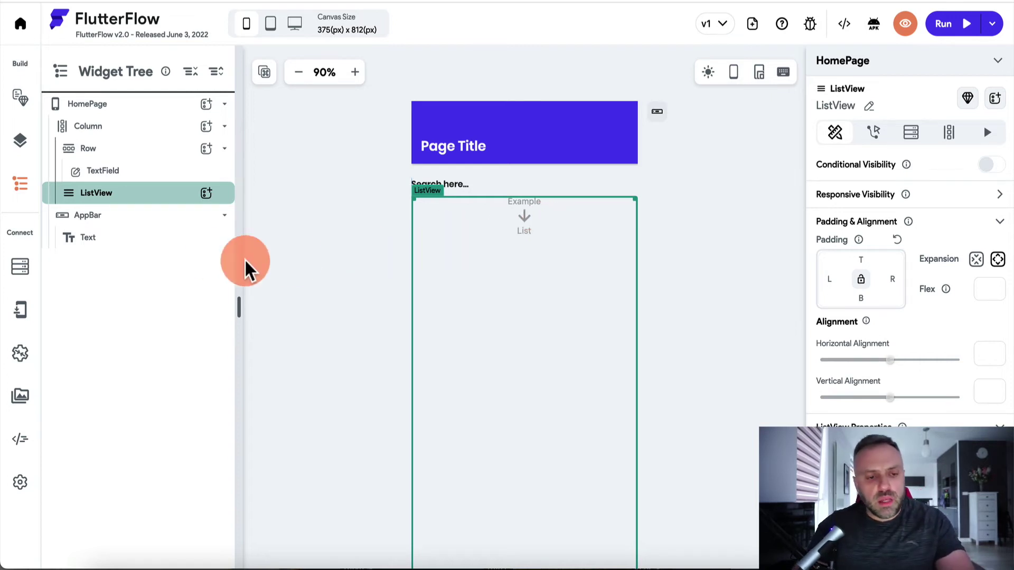
click(206, 194)
click(400, 213)
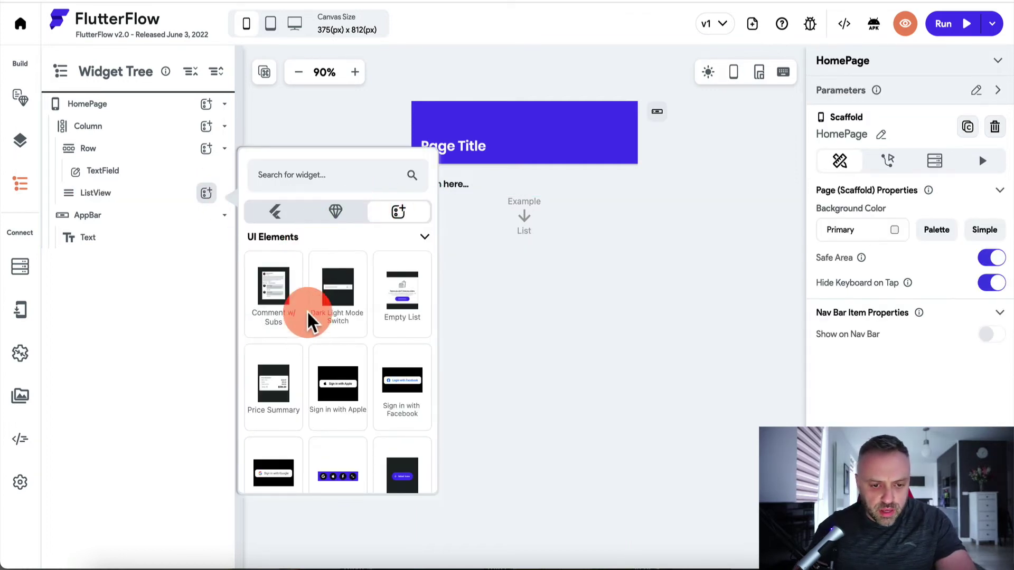
scroll(309, 314, down, 2)
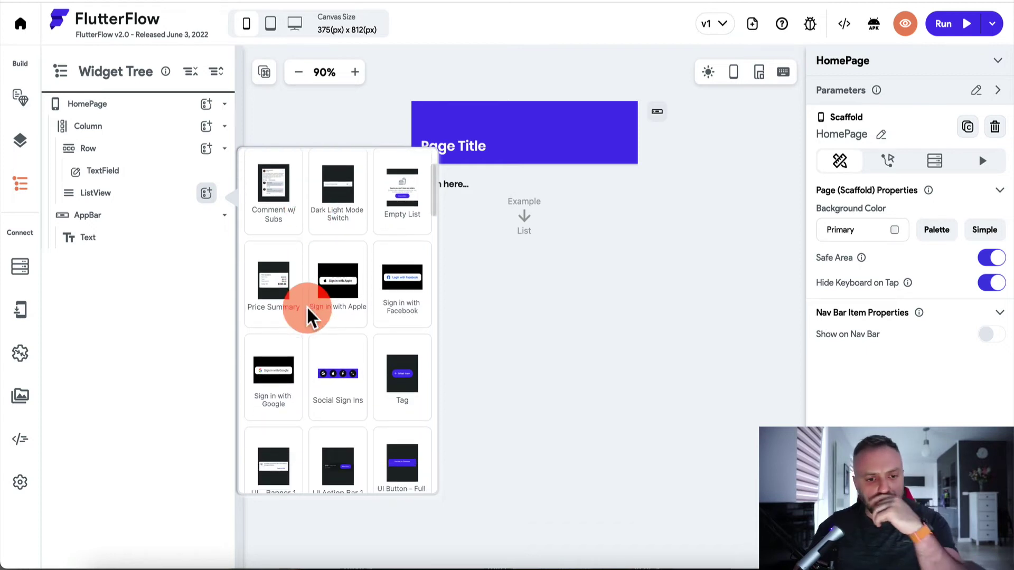
scroll(309, 317, down, 3)
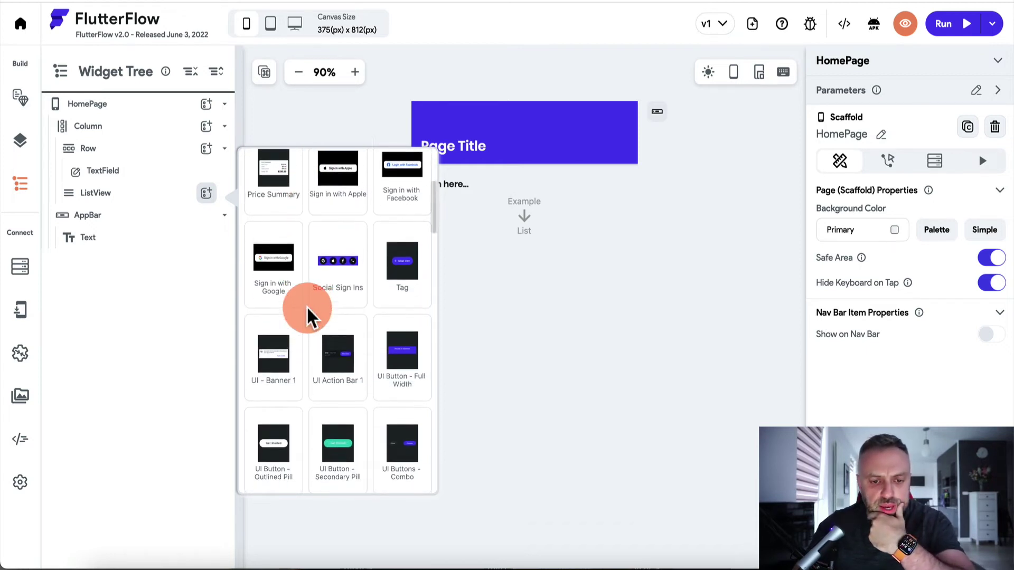
click(278, 337)
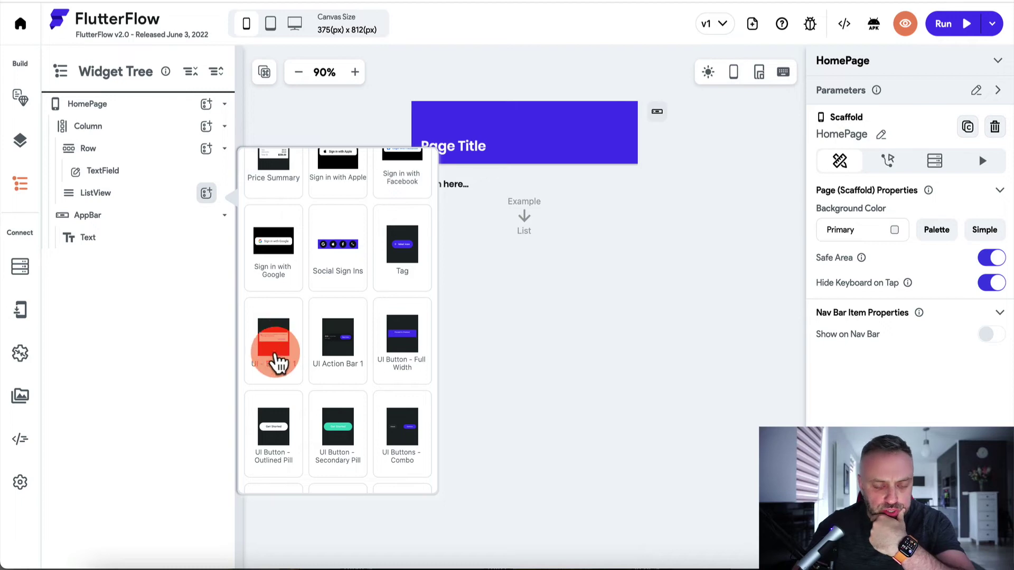
scroll(91, 350, down, 7)
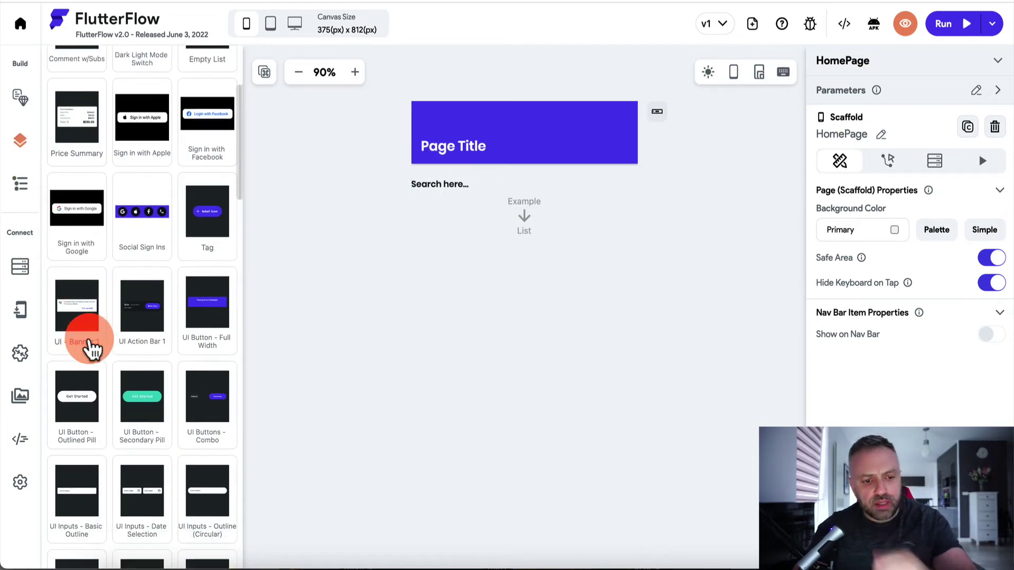
scroll(91, 348, down, 8)
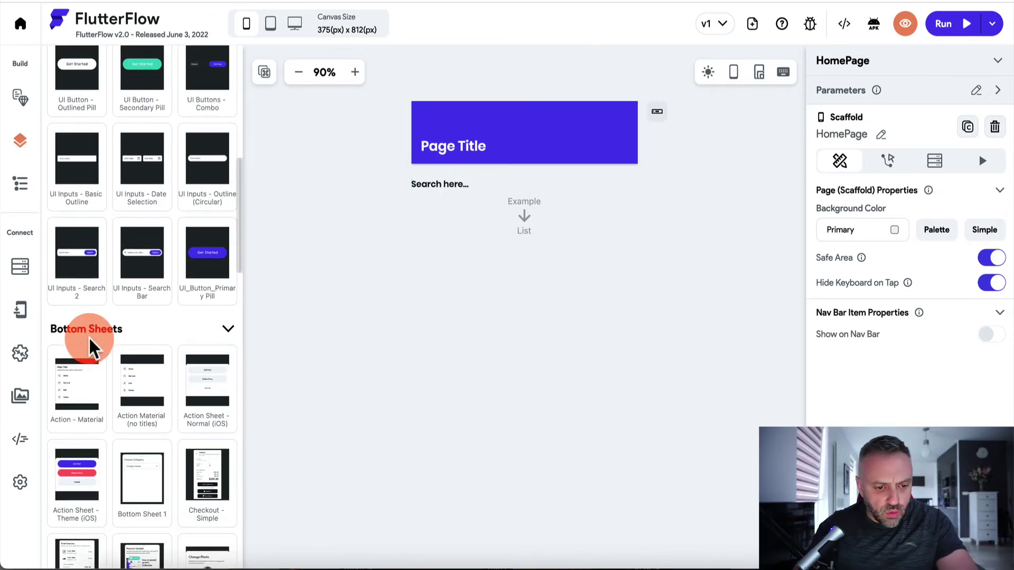
scroll(91, 348, down, 8)
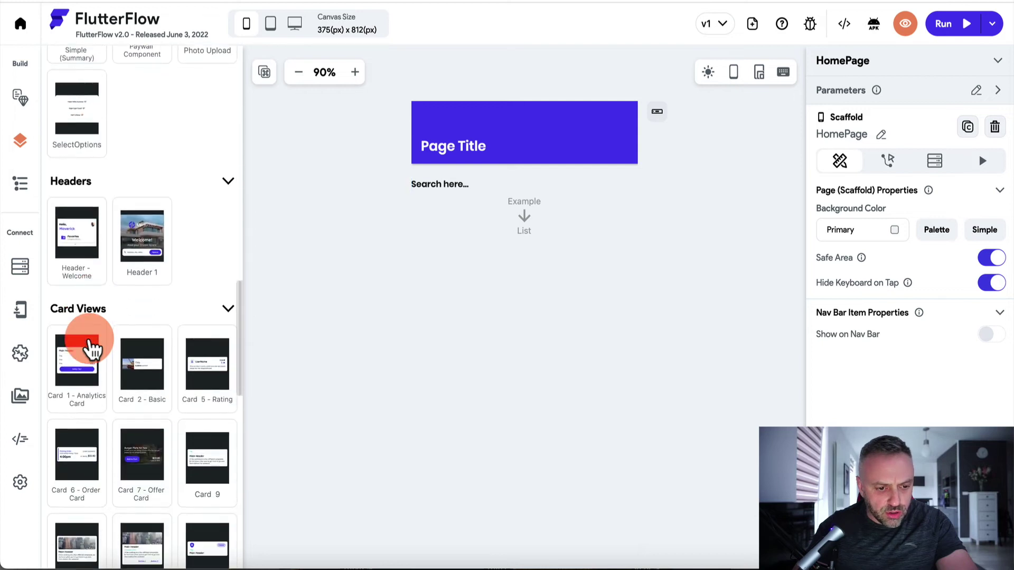
mouse_move(91, 348)
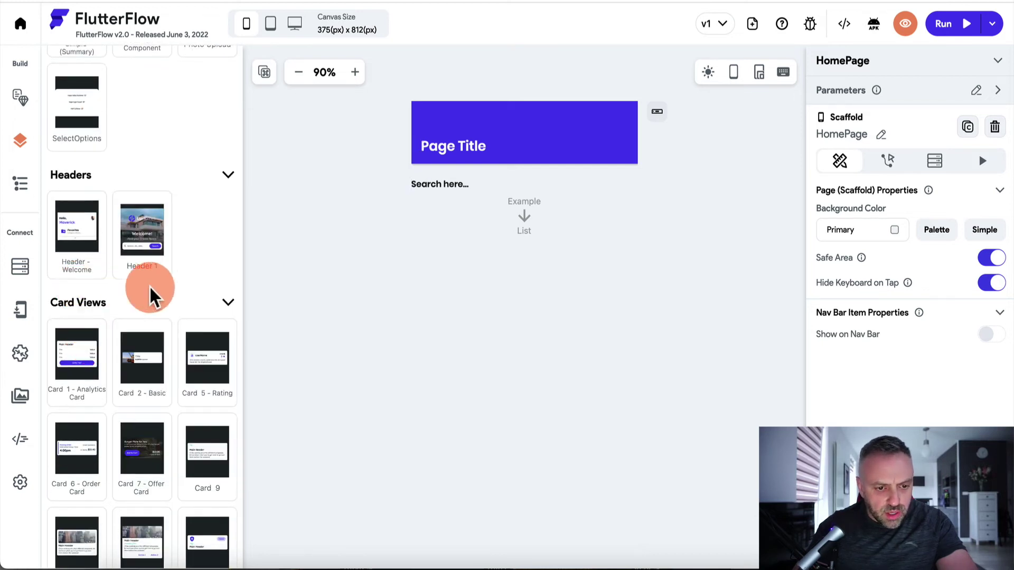
scroll(211, 264, down, 3)
mouse_move(214, 243)
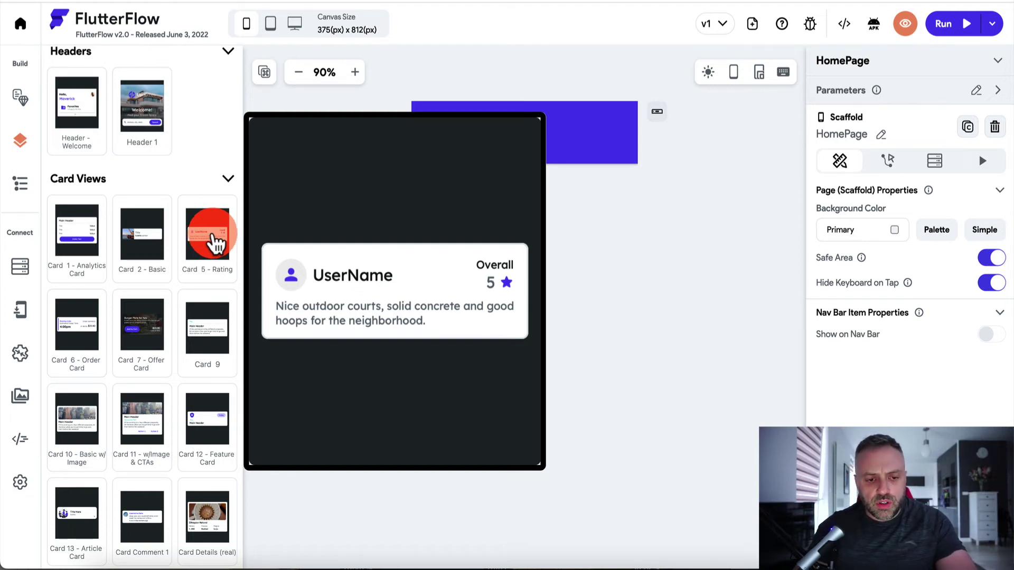
scroll(206, 222, up, 10)
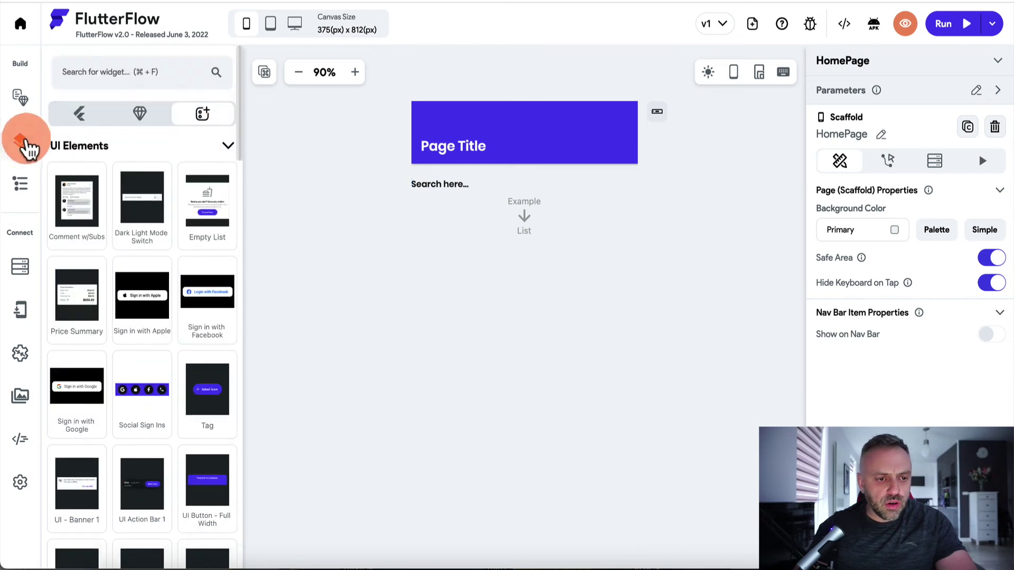
- Add the prebuilt rating card template with user name, overall score and review text inside the ListView
click(20, 183)
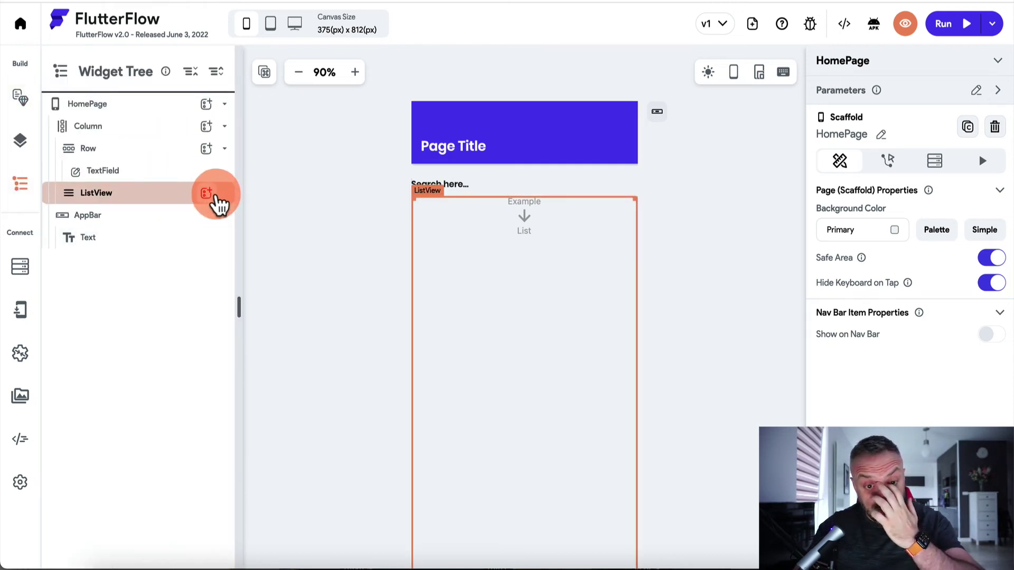
click(211, 195)
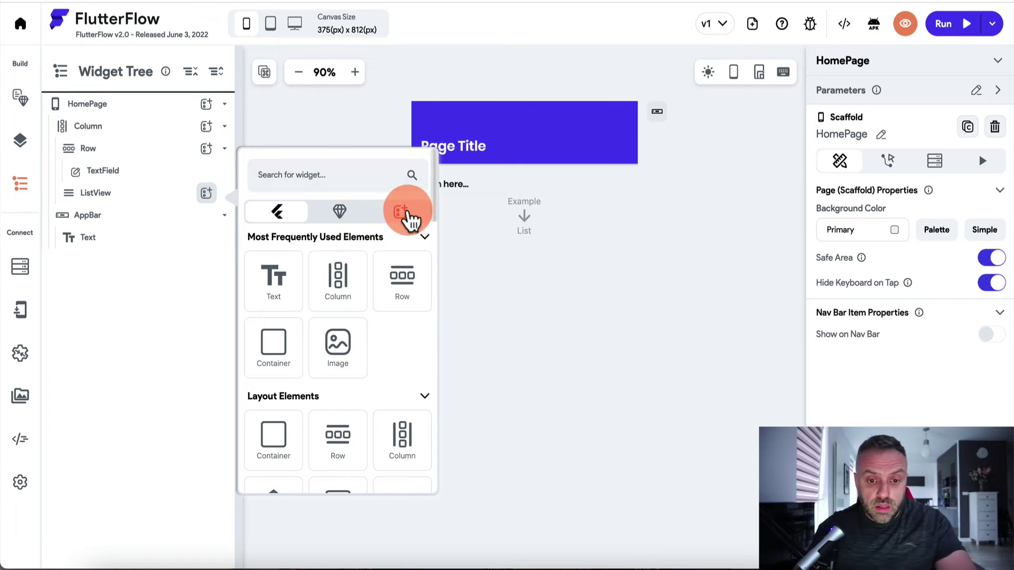
click(403, 213)
scroll(369, 253, down, 5)
click(401, 255)
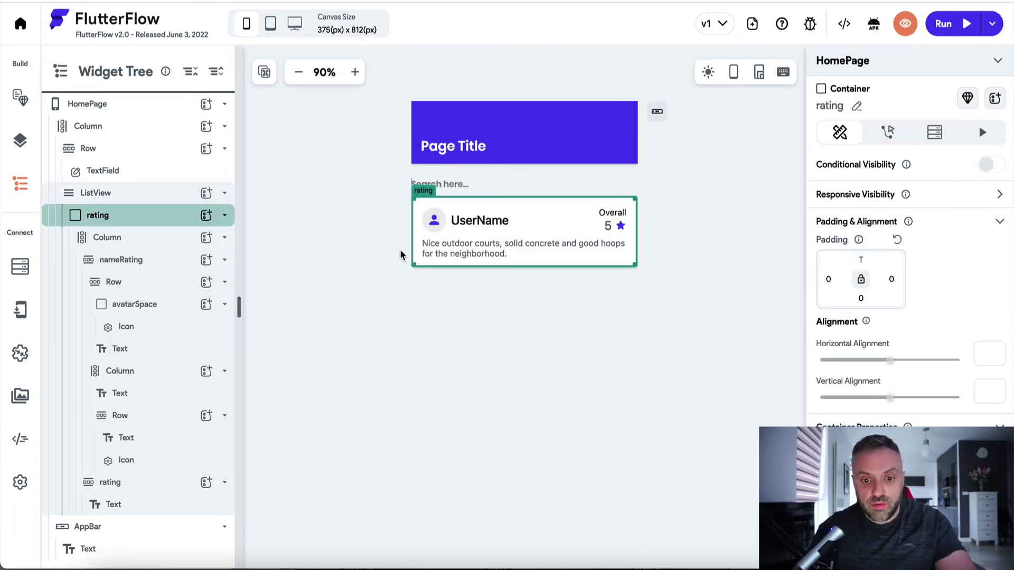
click(472, 222)
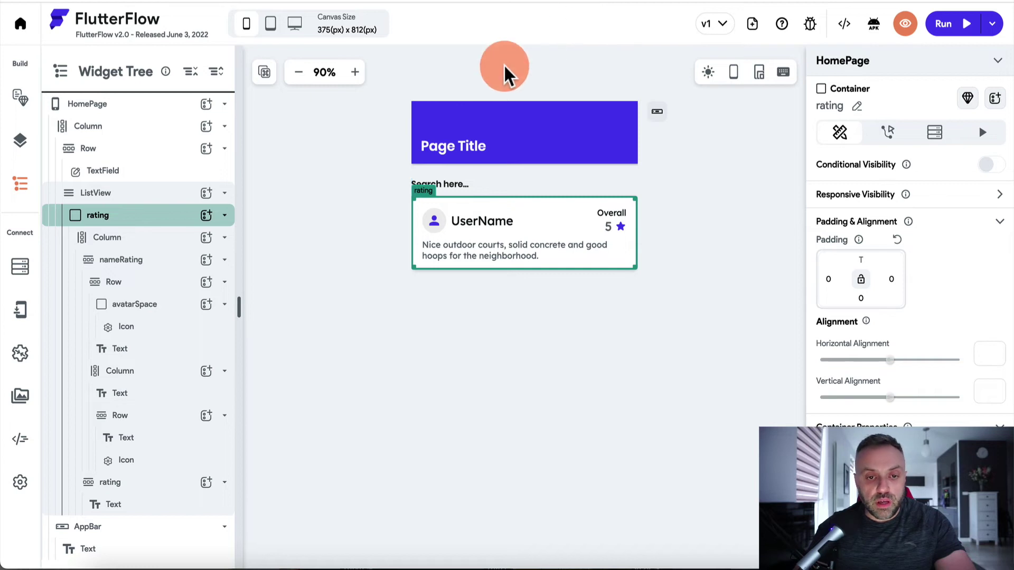
- Switch to the Google results for "news of the world" and examine how each result's title and description are laid out
key(ctrl+t)
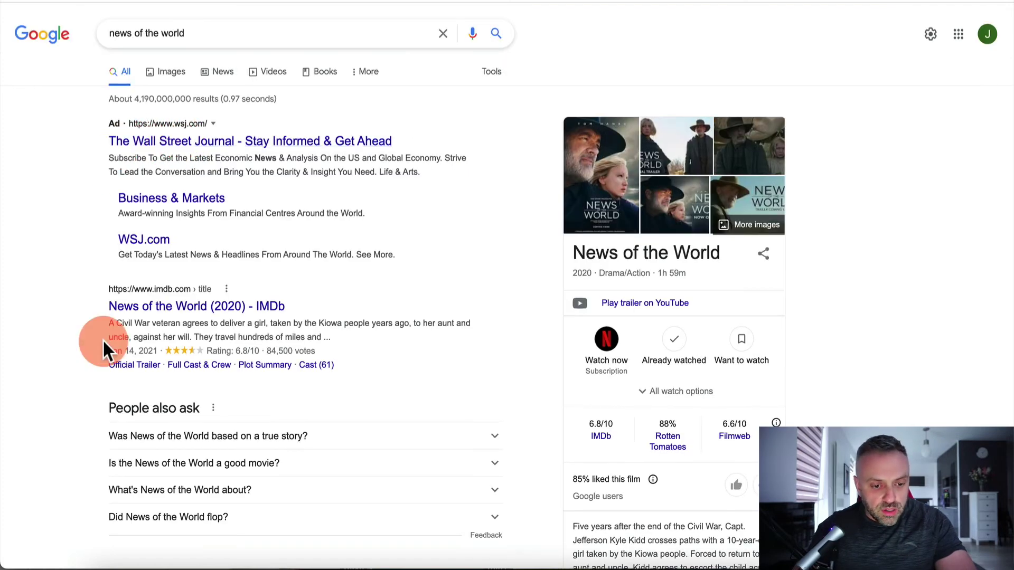
scroll(106, 340, down, 10)
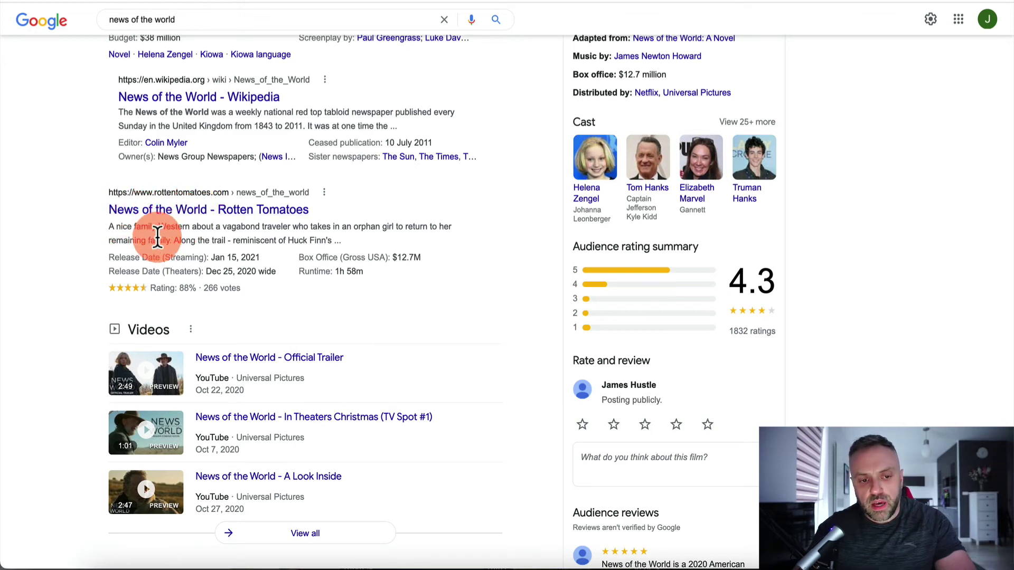
scroll(167, 238, down, 1)
scroll(168, 238, down, 9)
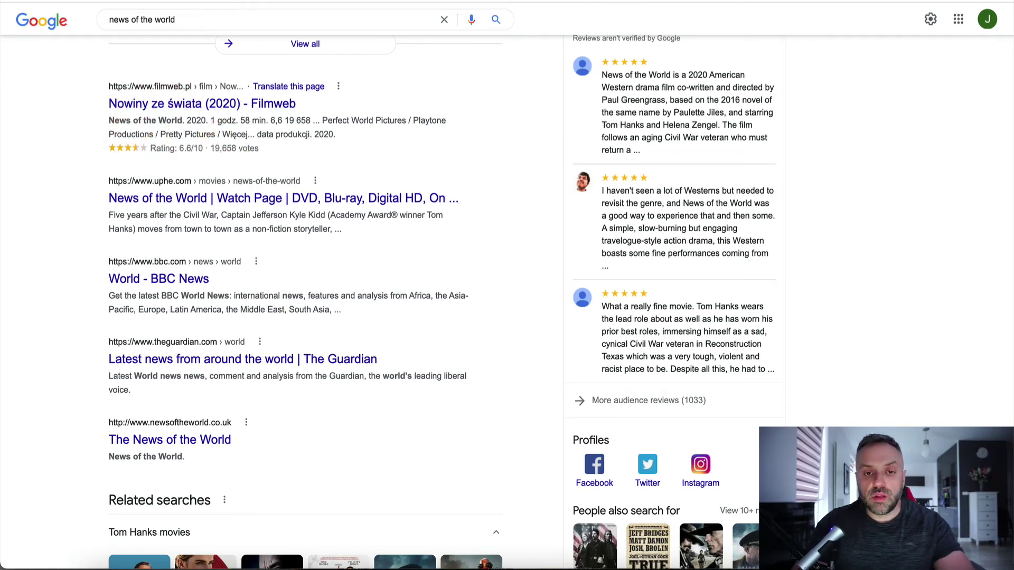
click(493, 6)
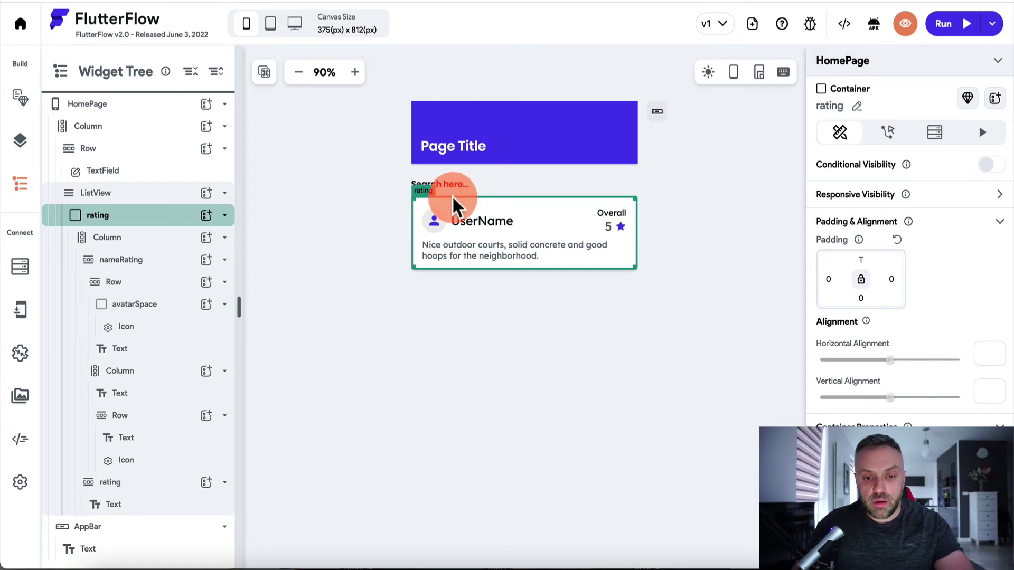
- Delete the user icon and its avatarSpace container from the rating card
click(434, 218)
key(Delete)
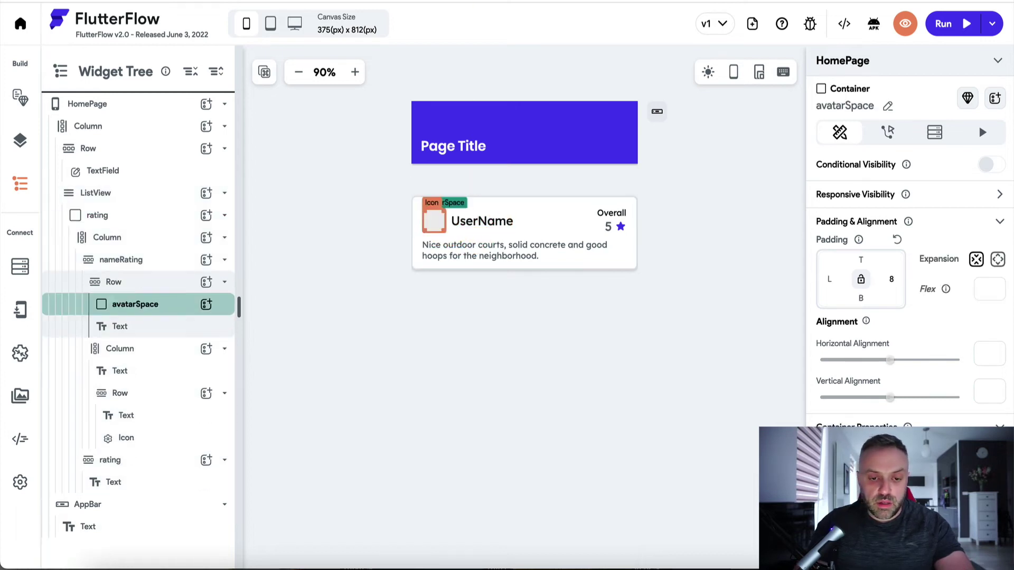
key(Delete)
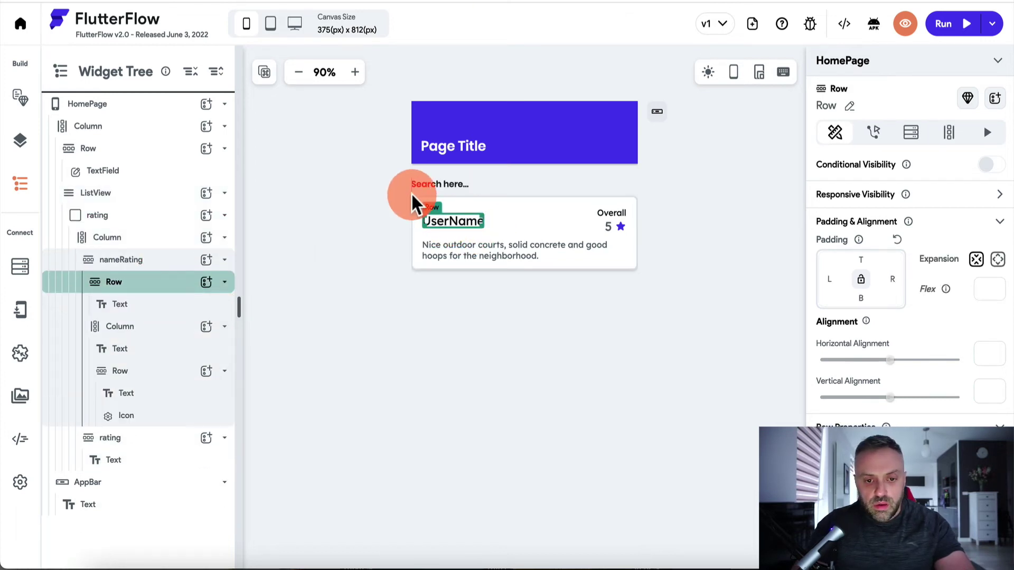
- Delete the "Overall" label and the star icon from the rating card, keeping the number text
click(608, 212)
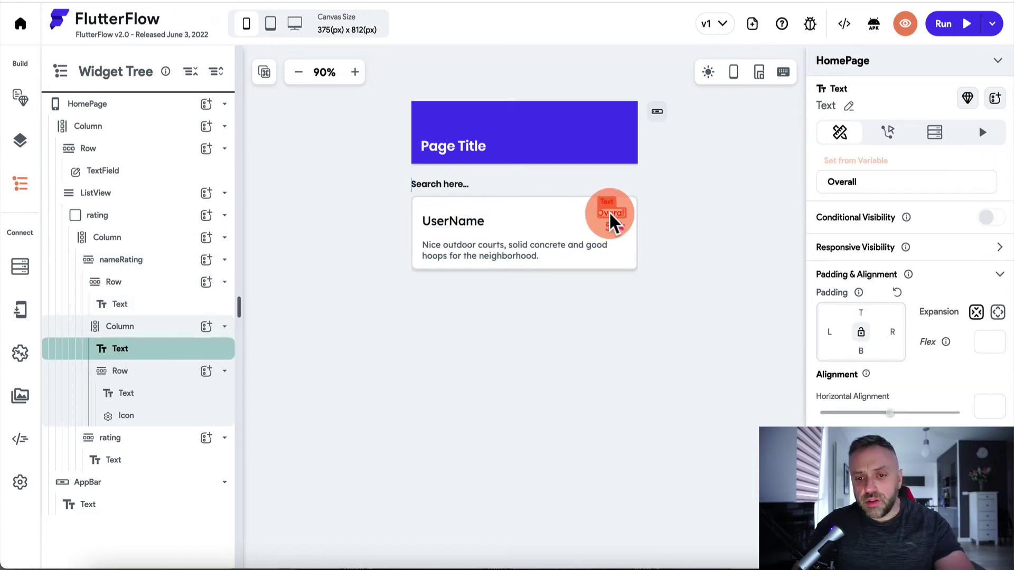
click(611, 216)
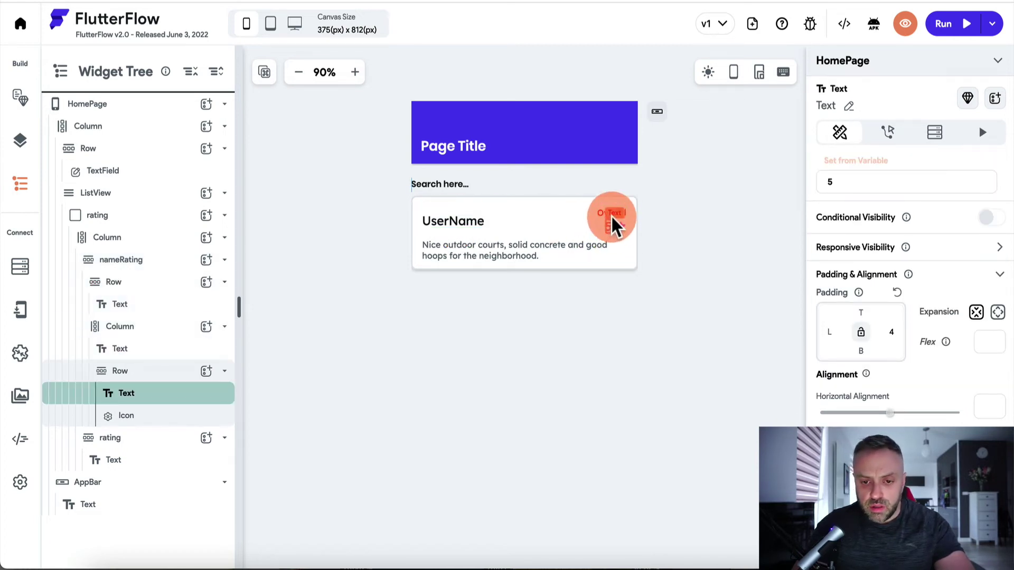
click(599, 209)
click(613, 212)
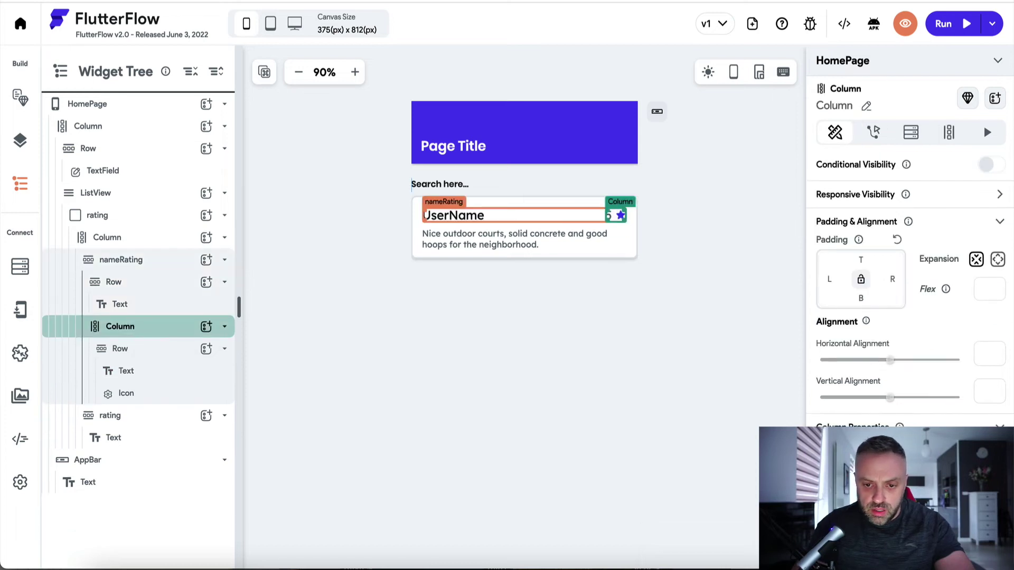
click(619, 214)
key(Delete)
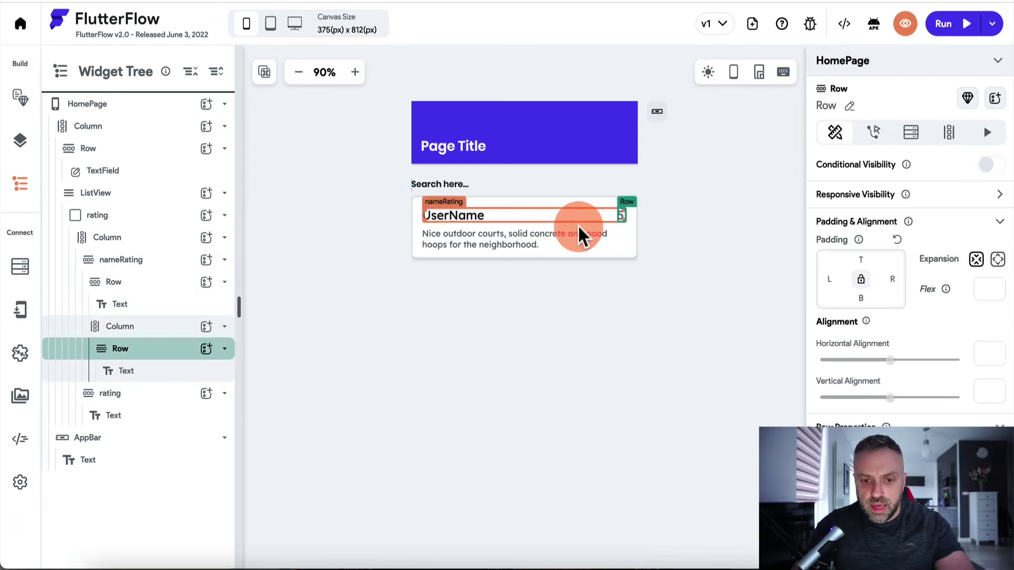
click(543, 235)
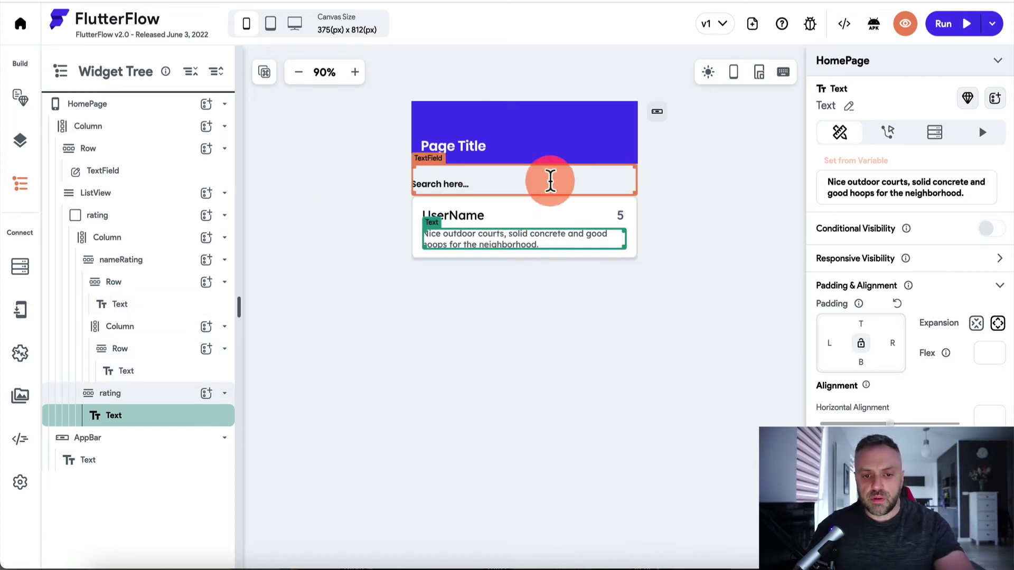
click(135, 197)
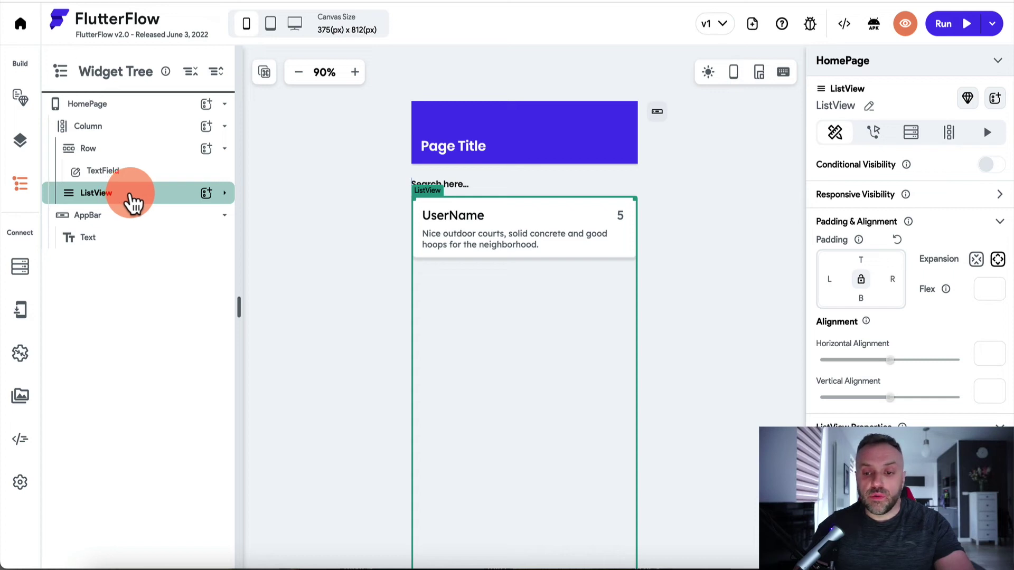
click(912, 136)
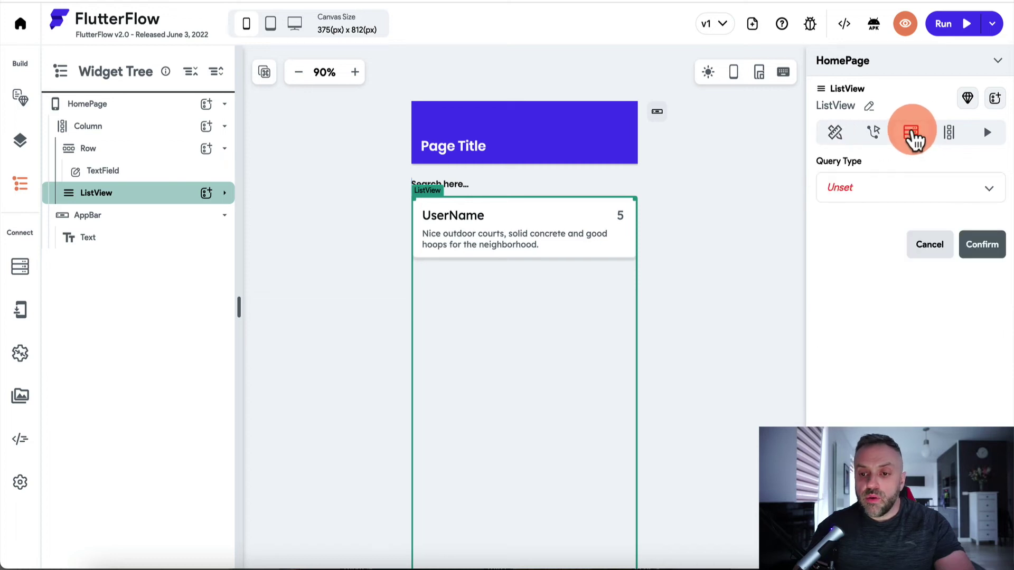
click(881, 191)
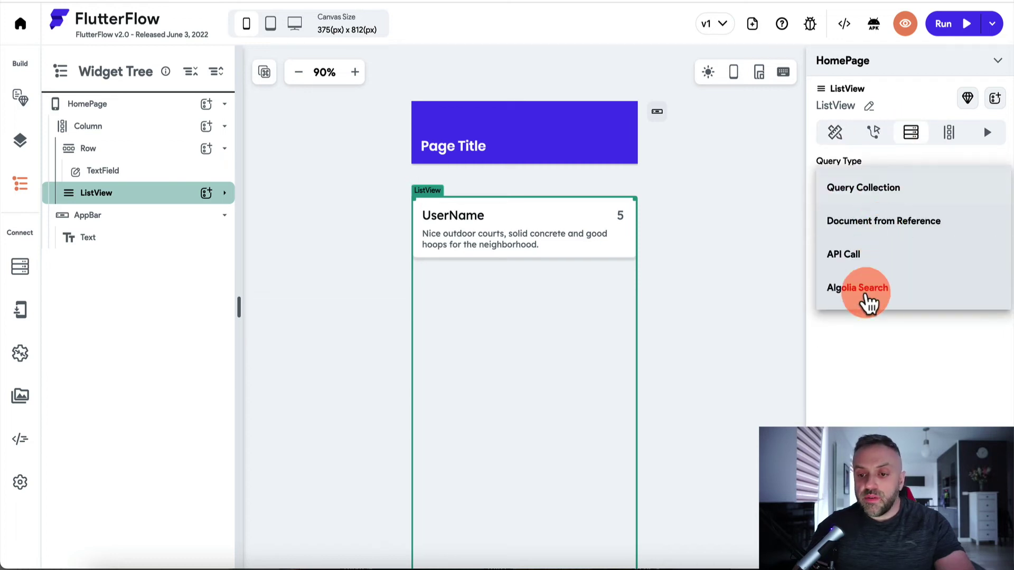
click(874, 297)
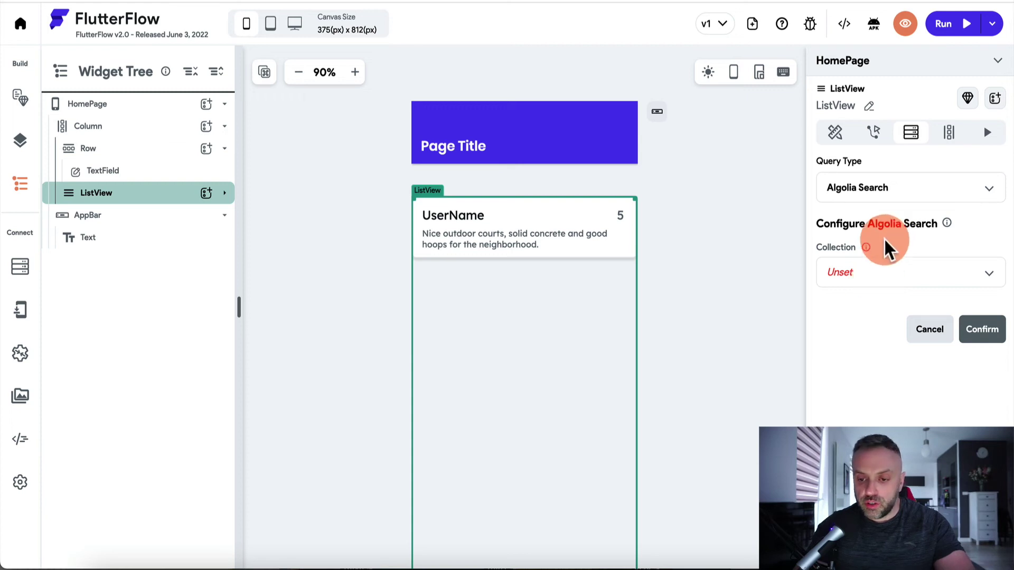
click(869, 278)
click(873, 284)
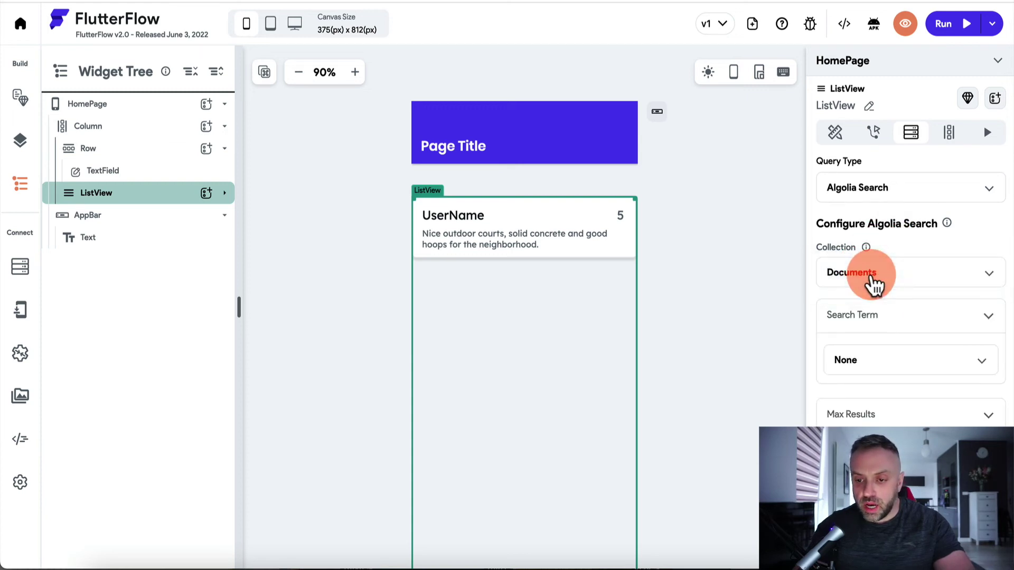
click(891, 364)
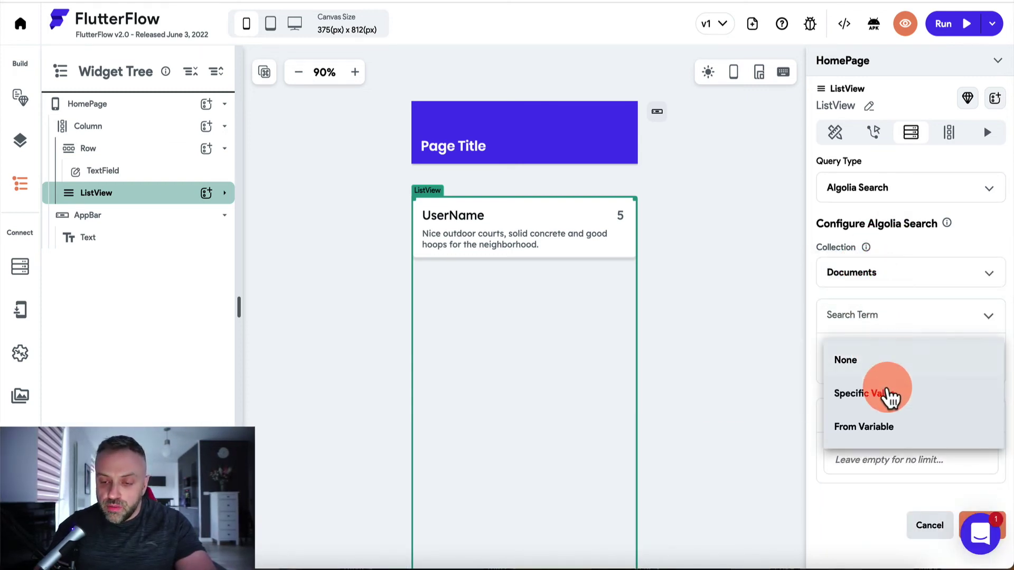
click(534, 184)
- Rename the search TextField as inputQuery
click(493, 180)
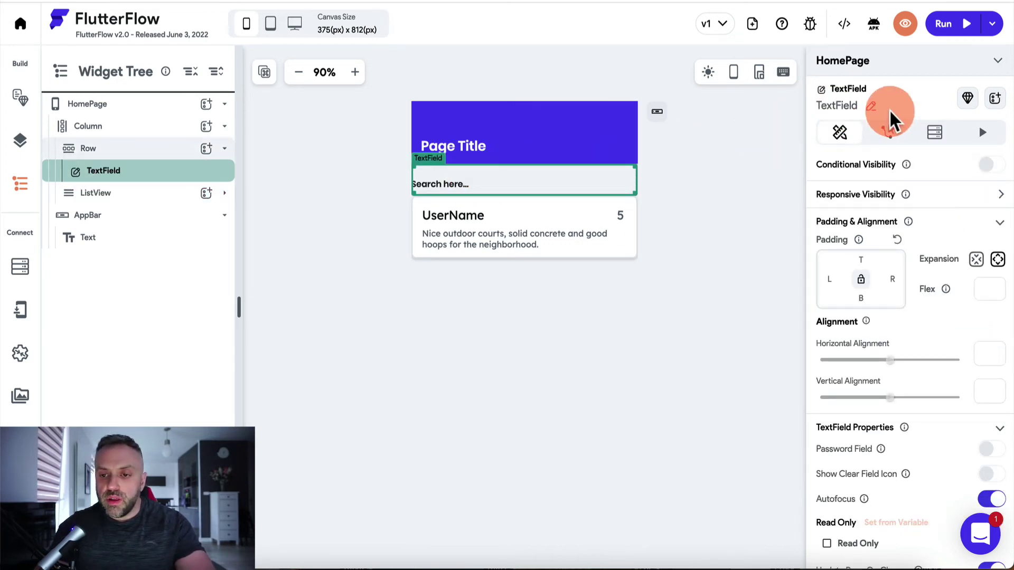
double_click(871, 104)
key(BackSpace)
text(inputQuery)
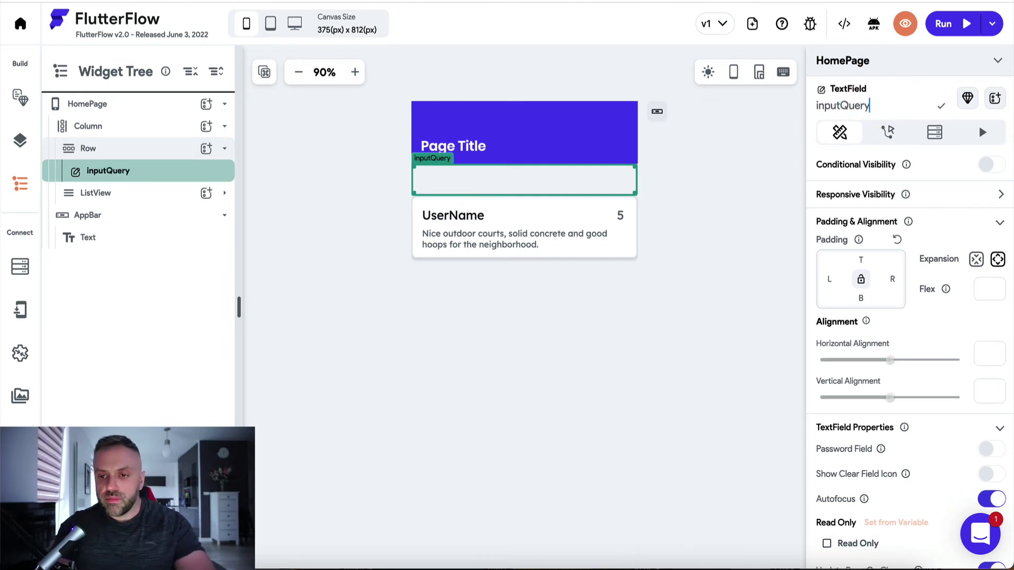
key(Return)
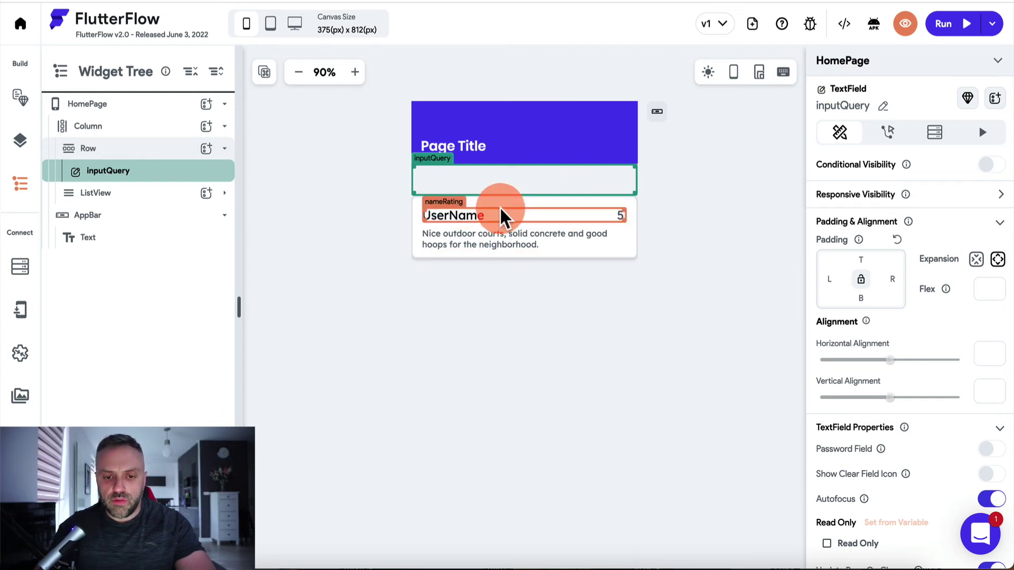
- Give the ListView a backend query of type Algolia Search on the Documents collection
click(449, 196)
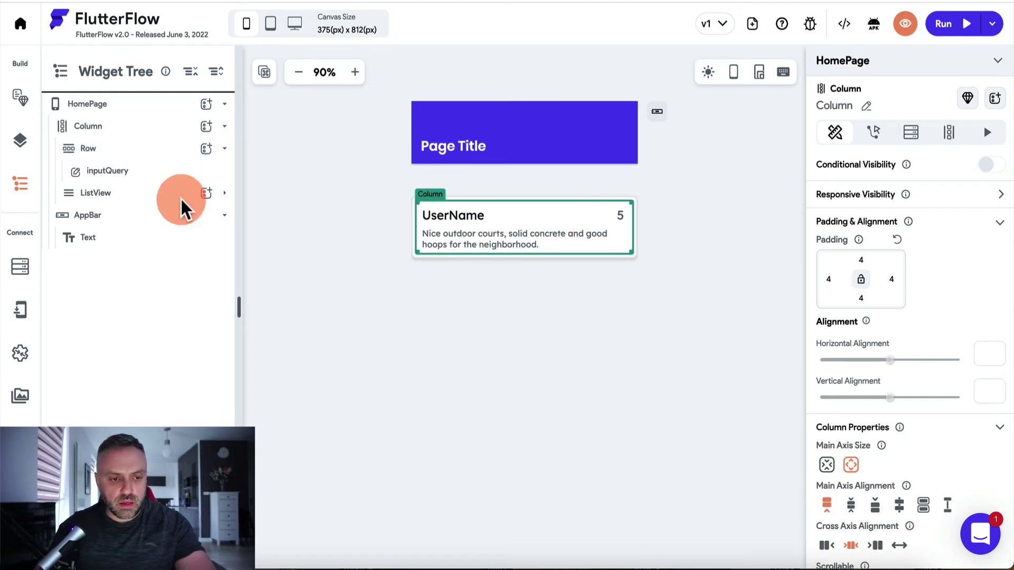
click(124, 193)
click(911, 132)
click(936, 189)
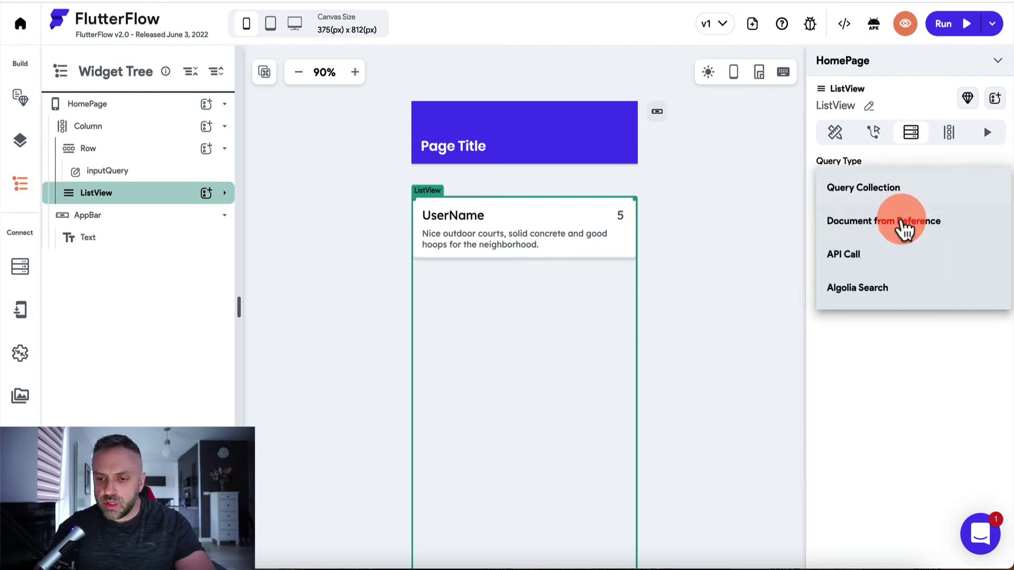
click(882, 295)
click(900, 289)
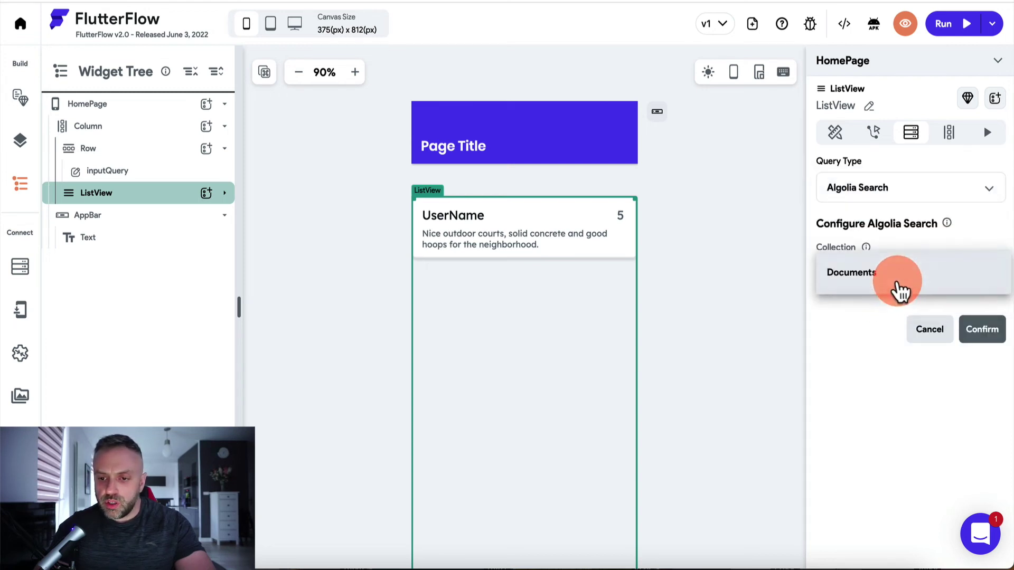
click(911, 277)
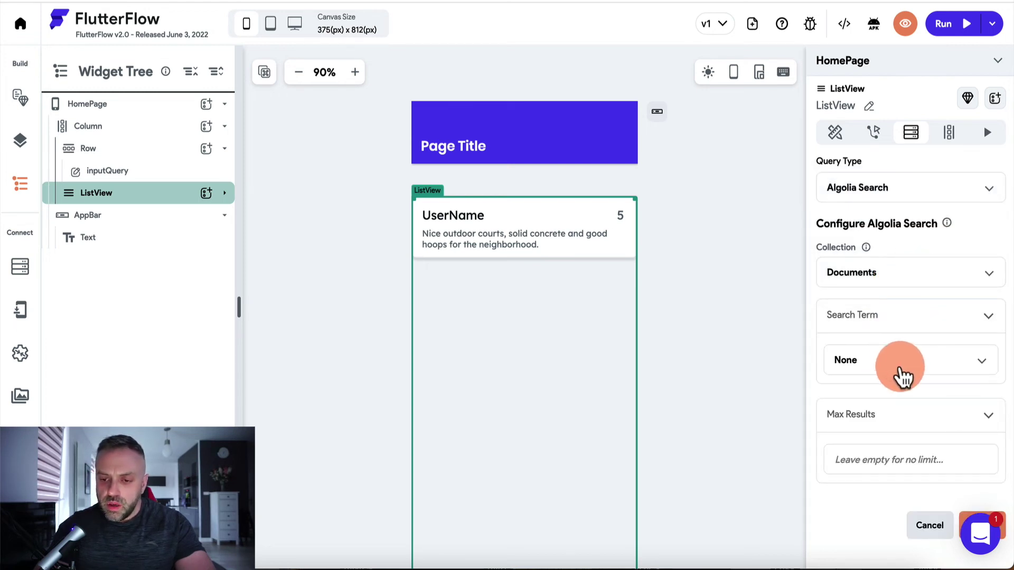
- Set the Algolia search term from the inputQuery widget state variable and confirm the ListView query
click(902, 369)
click(882, 432)
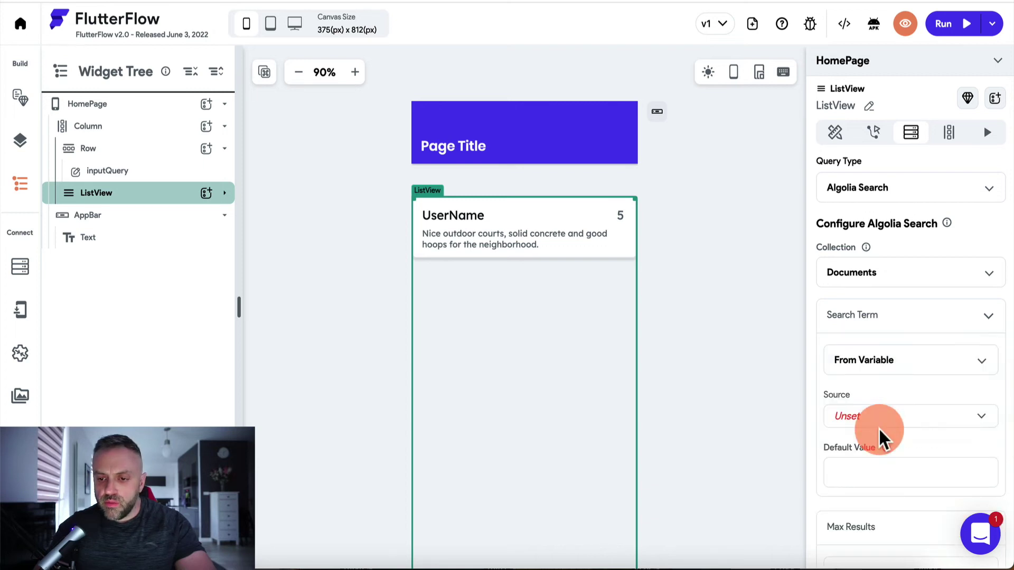
scroll(892, 401, down, 3)
click(914, 276)
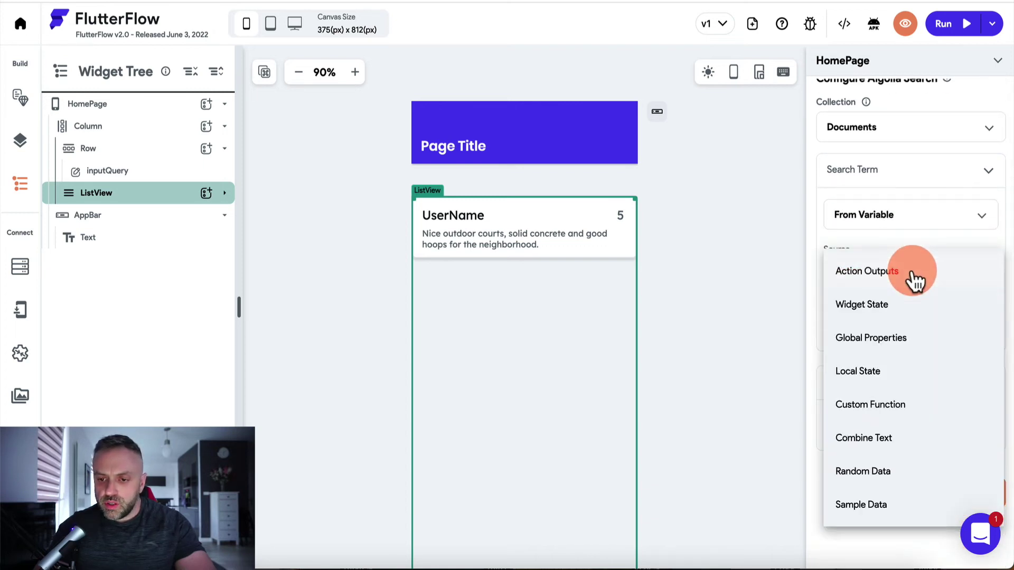
click(896, 305)
click(893, 327)
click(898, 332)
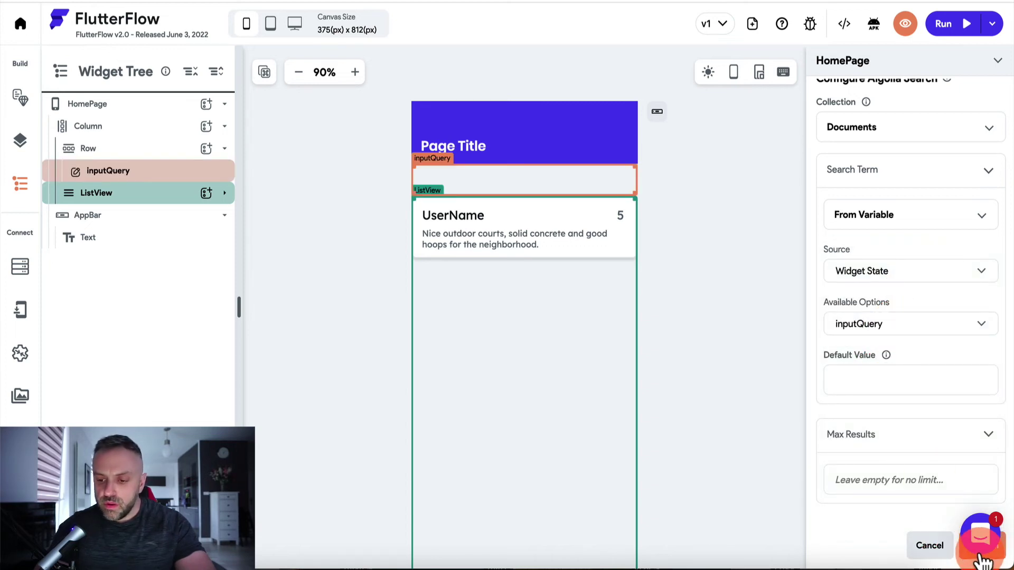
click(1002, 559)
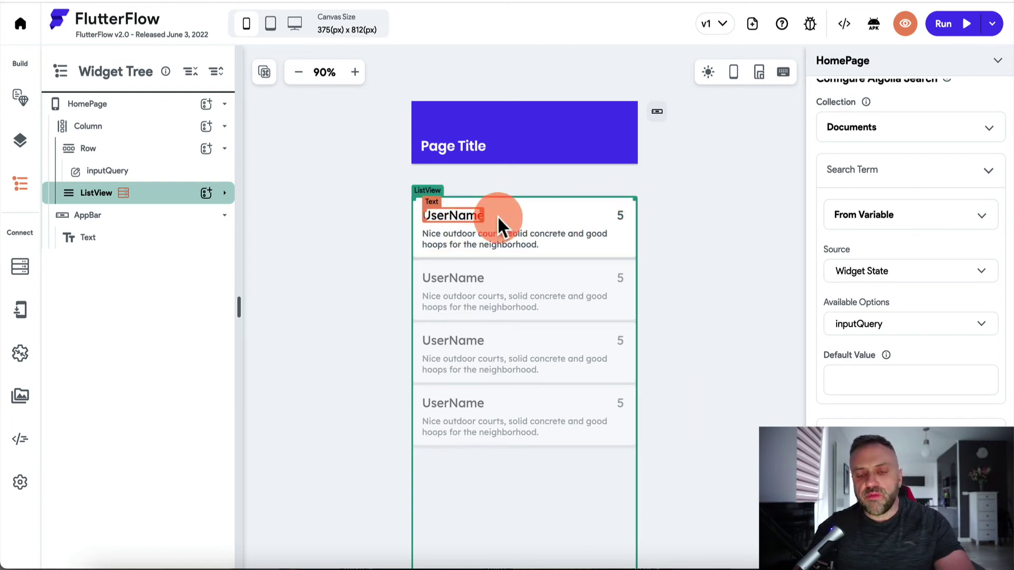
- Bind the UserName text in the list card to the title field of the ListView's Documents response
click(452, 222)
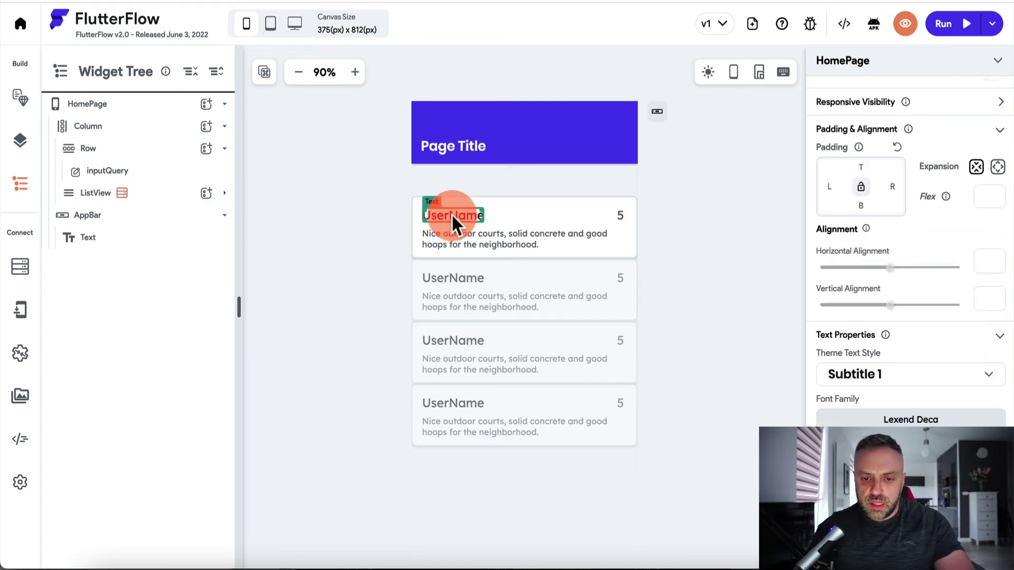
scroll(855, 238, down, 3)
scroll(891, 274, up, 5)
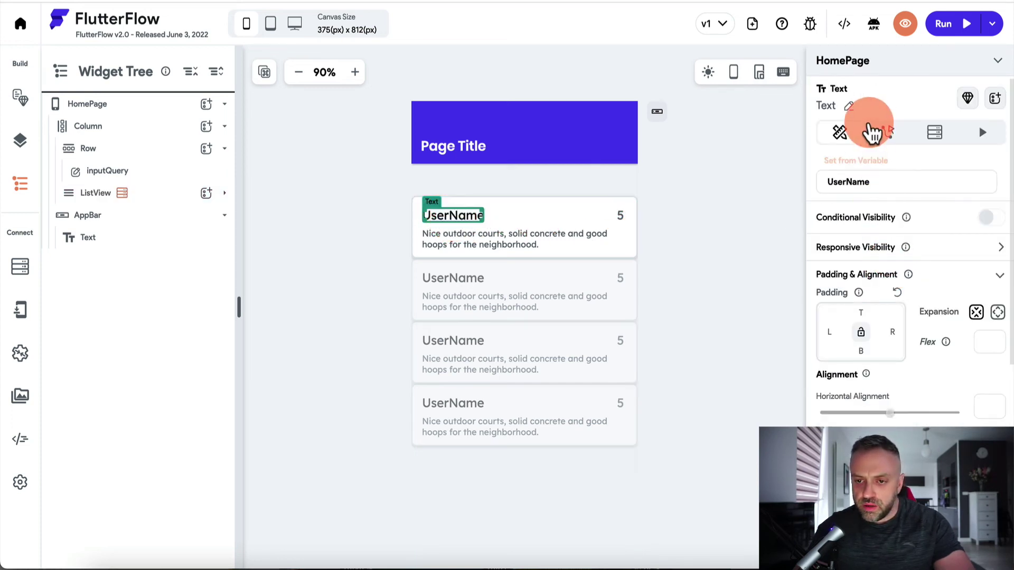
click(882, 169)
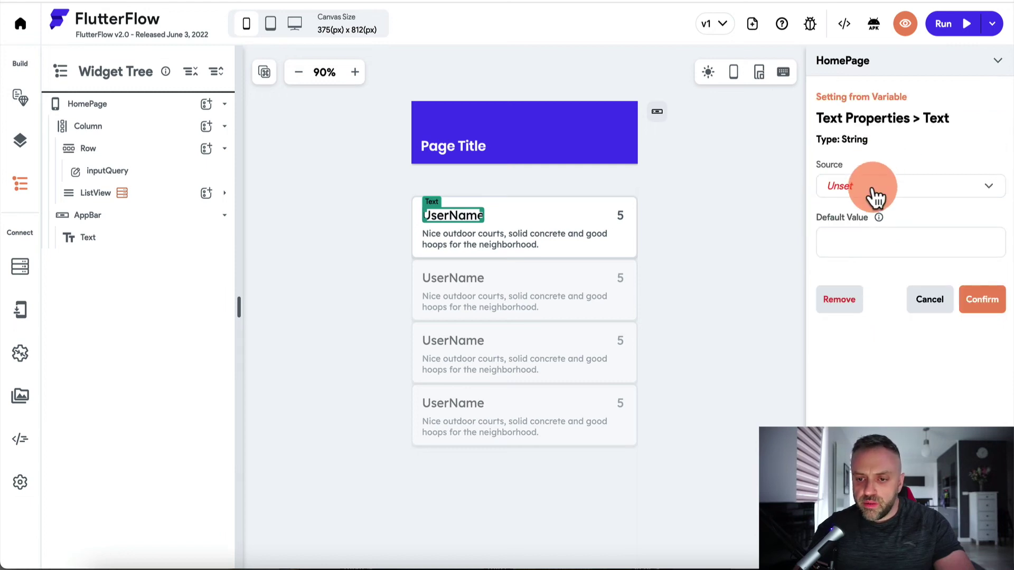
click(874, 195)
click(898, 193)
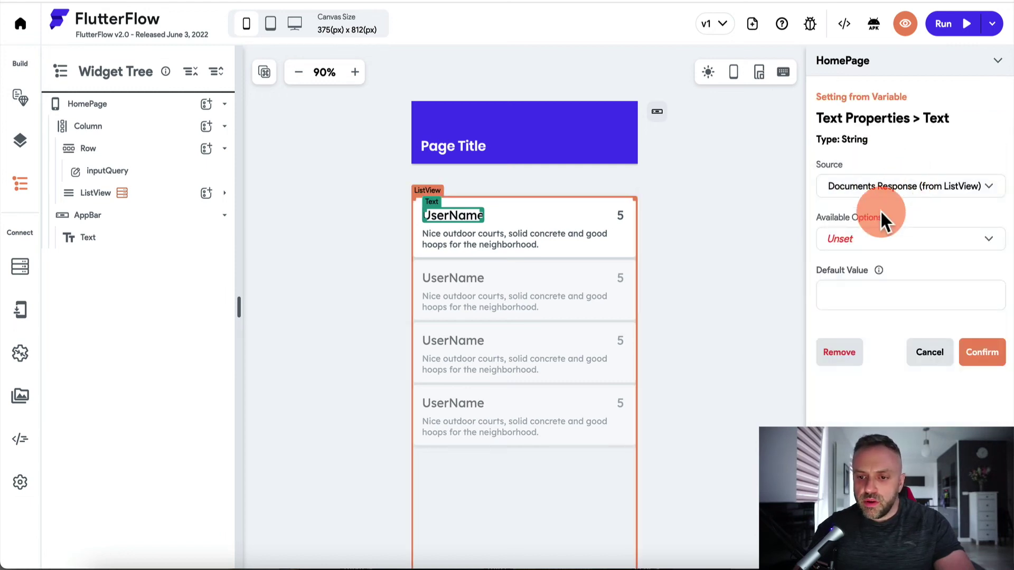
click(874, 242)
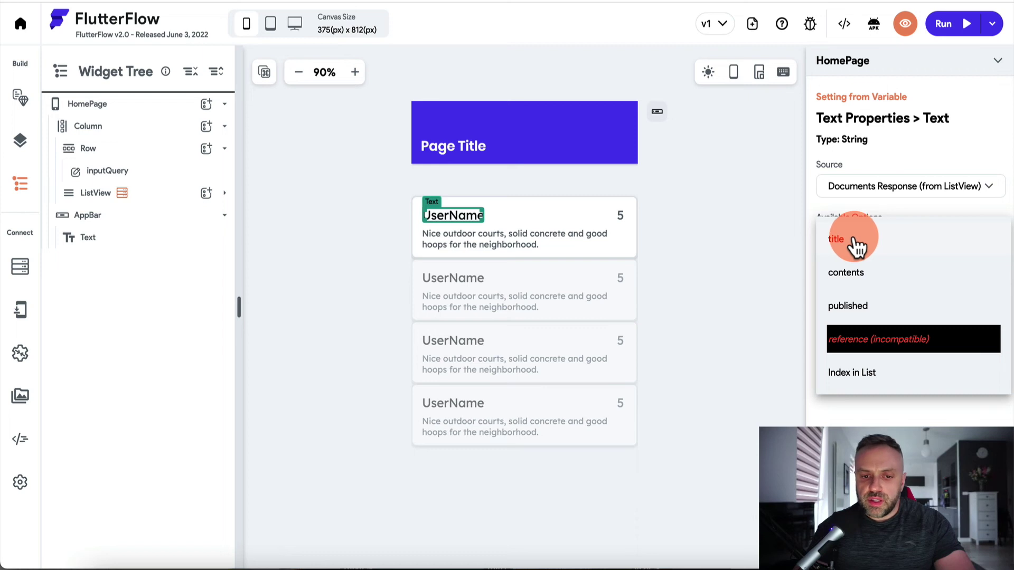
click(853, 240)
click(980, 354)
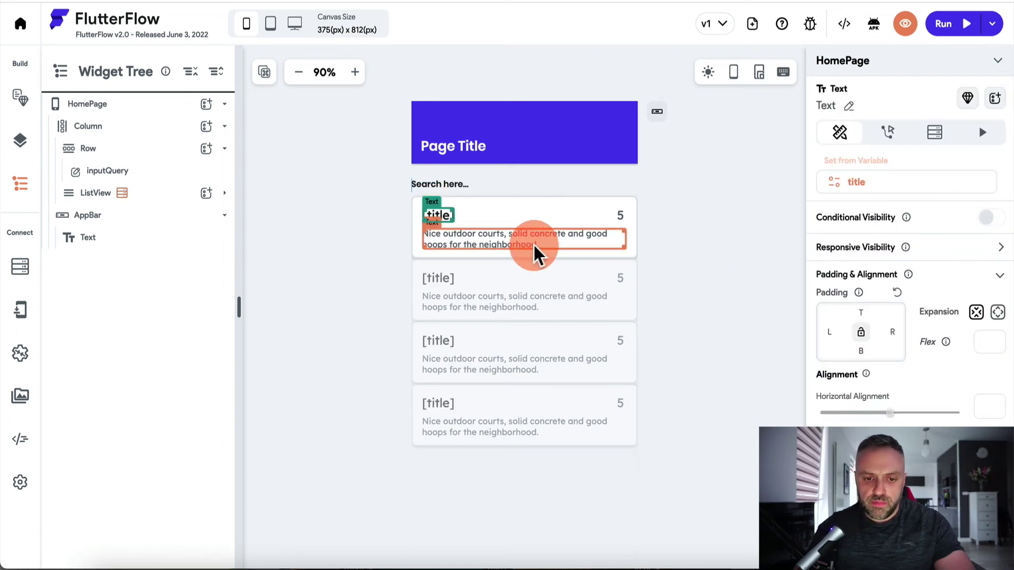
- Bind the card's description text to the contents field of the ListView's Documents response
click(504, 240)
click(873, 161)
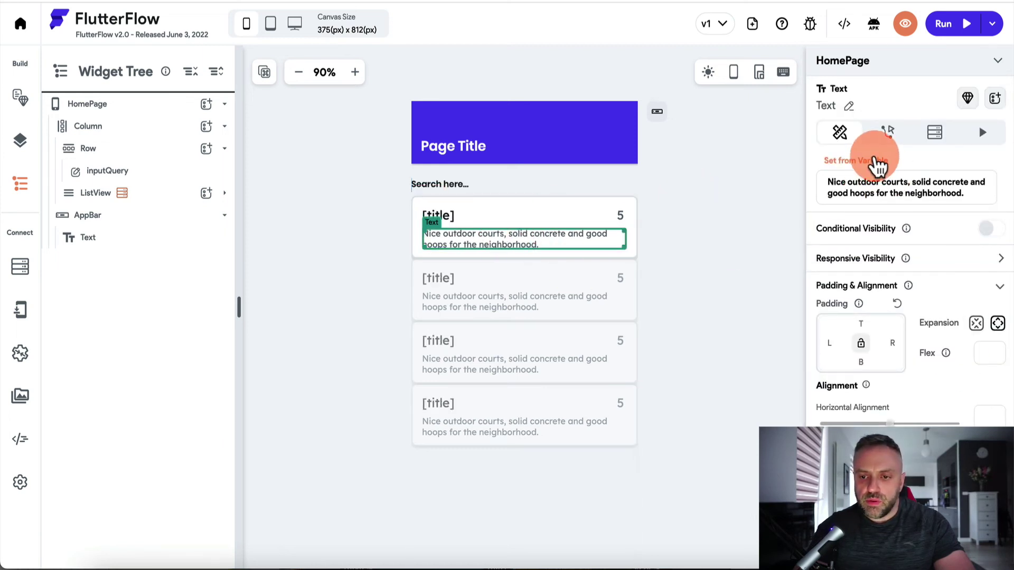
click(874, 197)
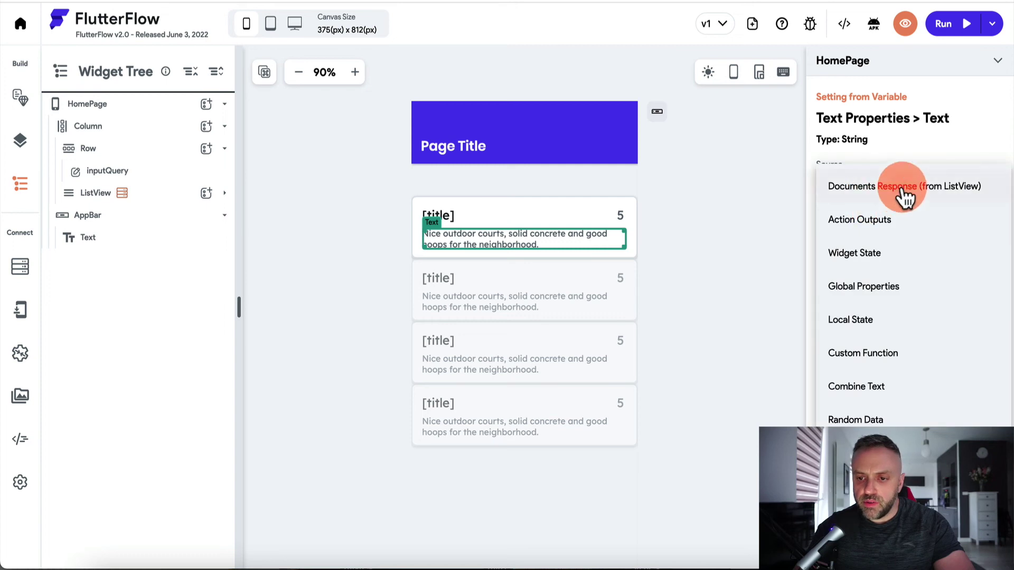
click(899, 193)
click(886, 238)
click(873, 273)
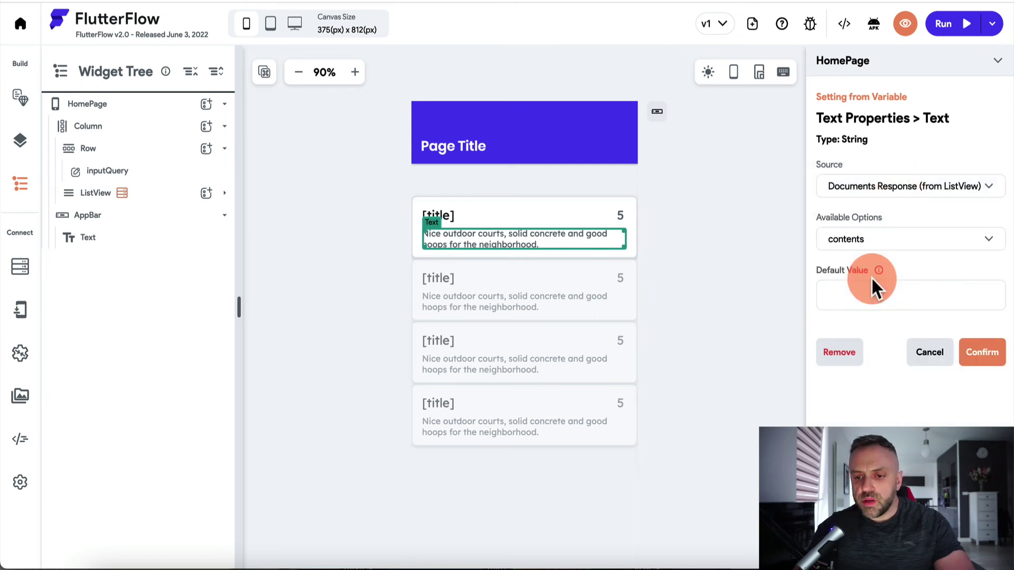
click(983, 353)
- Bind the card's number text to the published field of the Documents response, leaving the date format unset
click(620, 214)
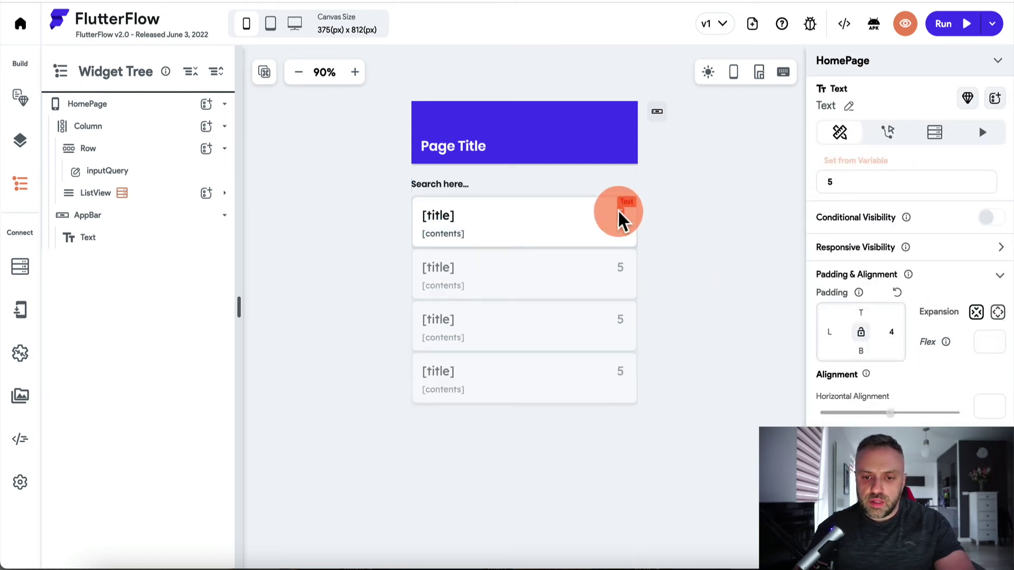
click(869, 164)
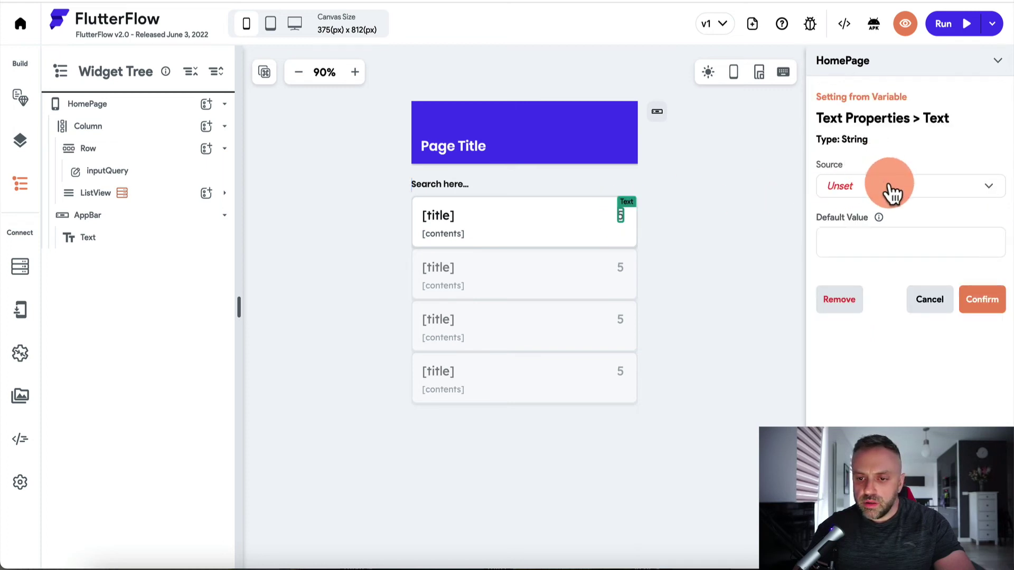
click(889, 190)
click(899, 193)
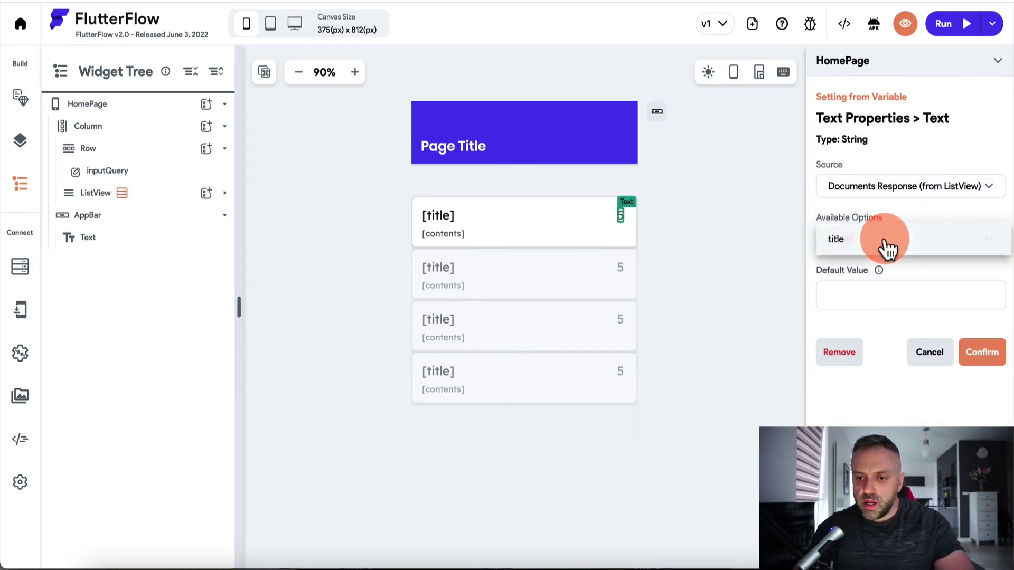
click(885, 242)
click(878, 311)
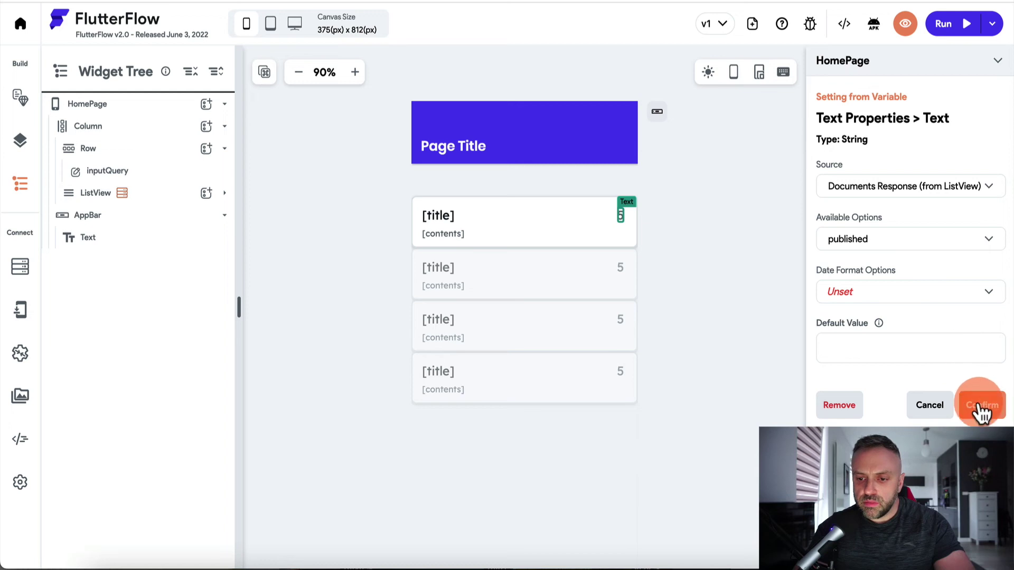
click(978, 406)
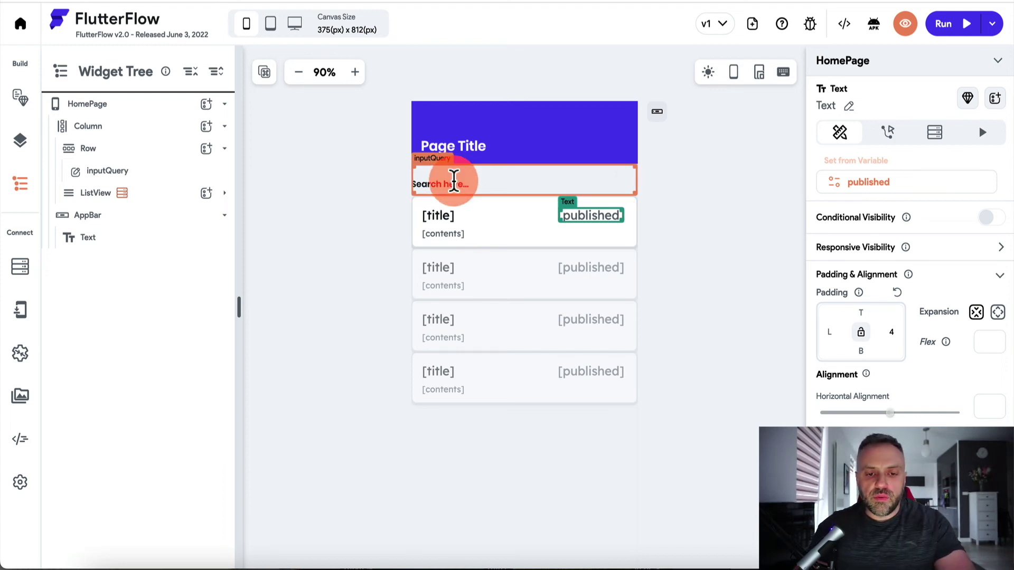
- Add an On Submit action of type Algolia Search on the Documents collection to the inputQuery text field
click(455, 179)
click(889, 135)
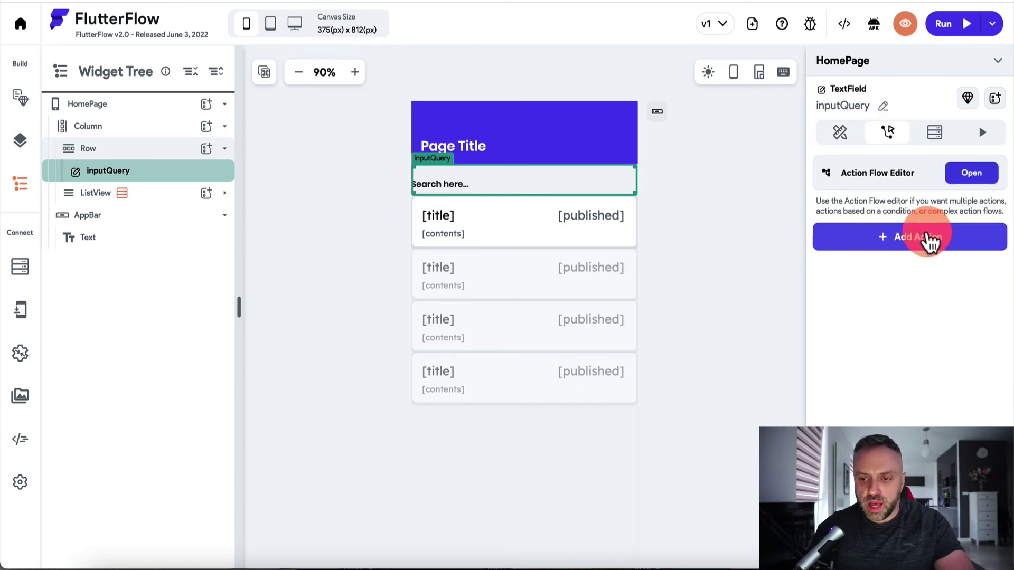
click(928, 239)
scroll(882, 343, down, 3)
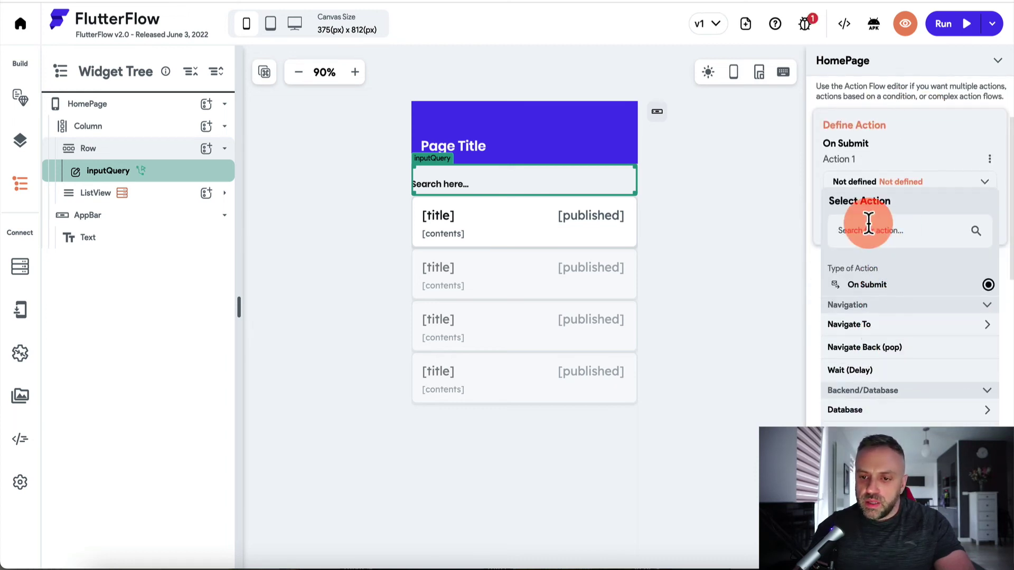
scroll(896, 303, down, 2)
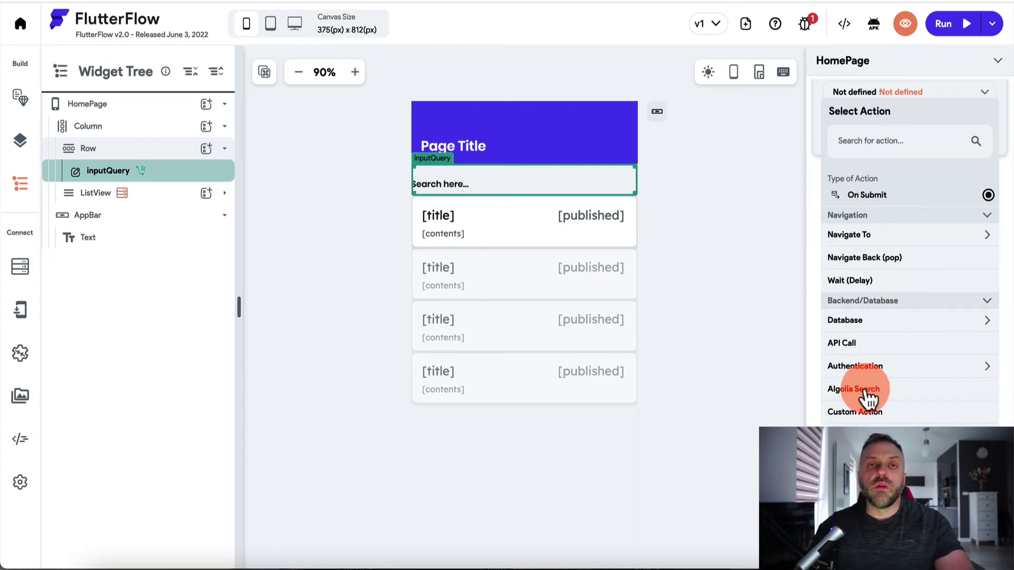
click(867, 390)
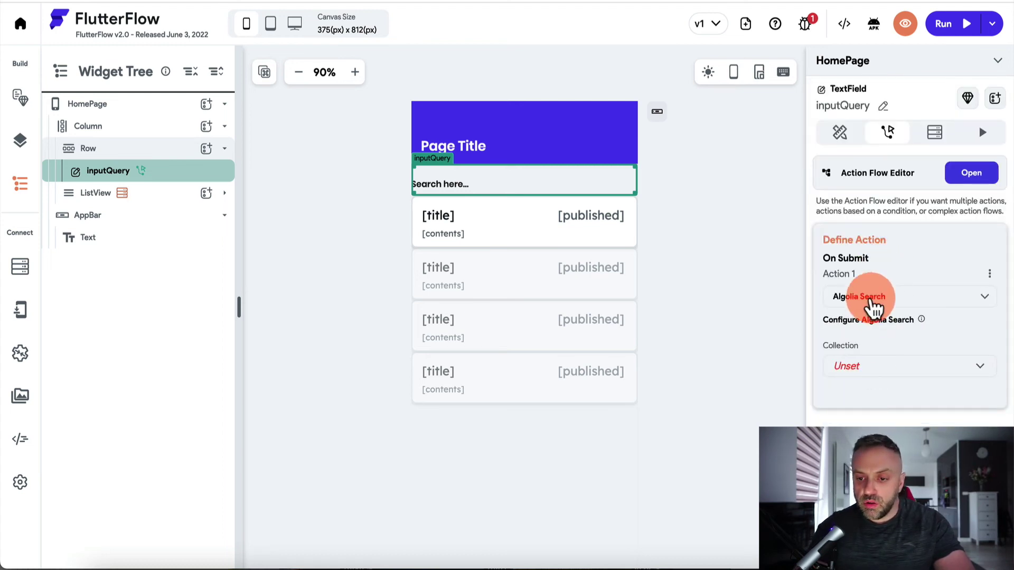
click(878, 369)
click(880, 376)
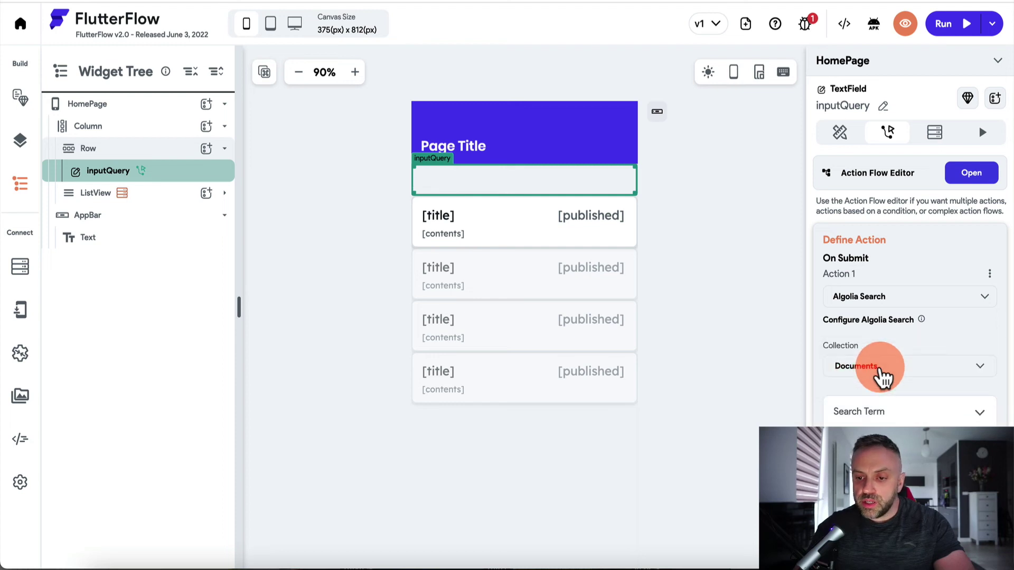
- Set the action's search term from a variable, using the inputQuery widget state
scroll(882, 375, down, 3)
click(912, 332)
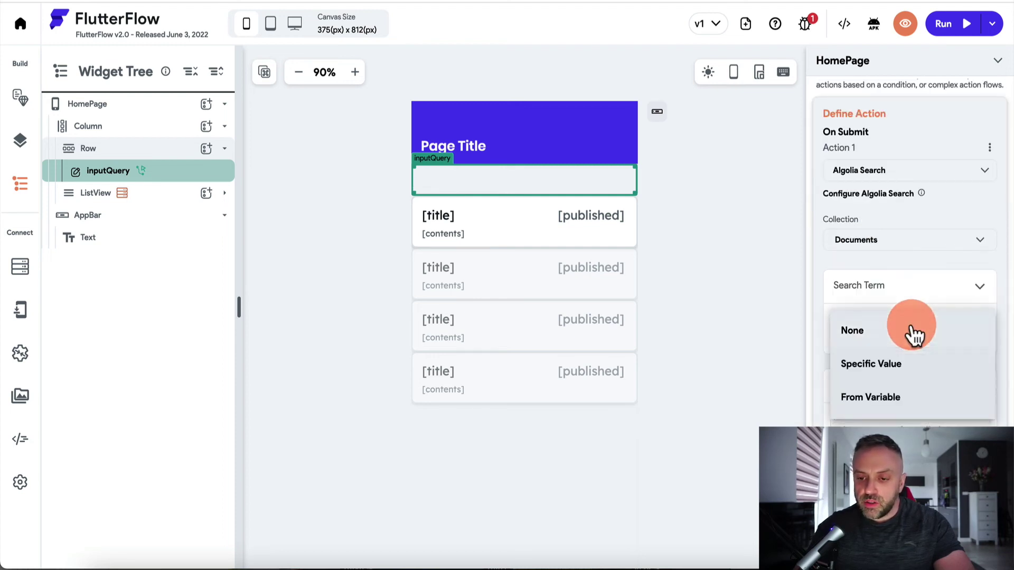
click(881, 407)
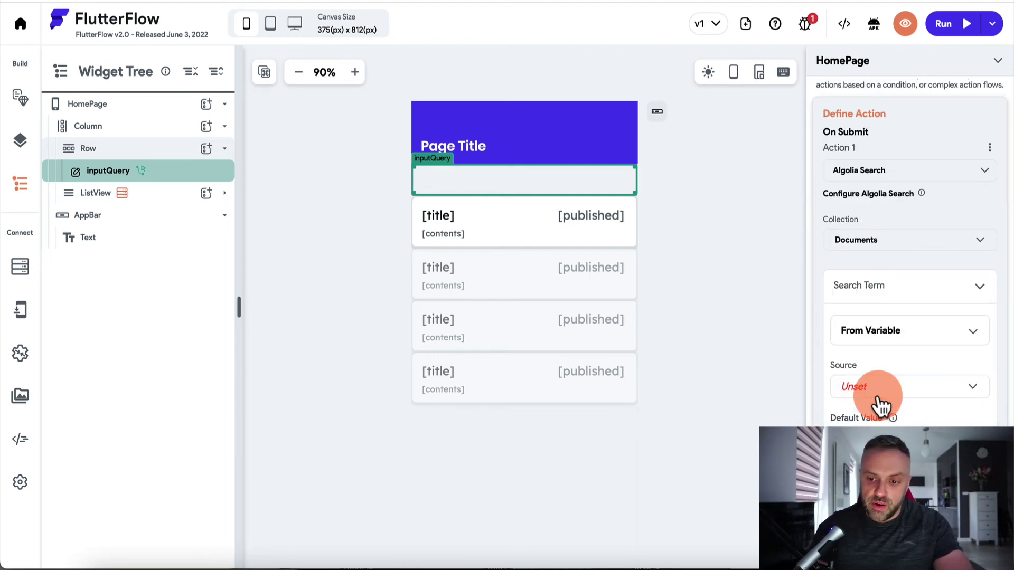
click(882, 390)
click(874, 414)
click(890, 443)
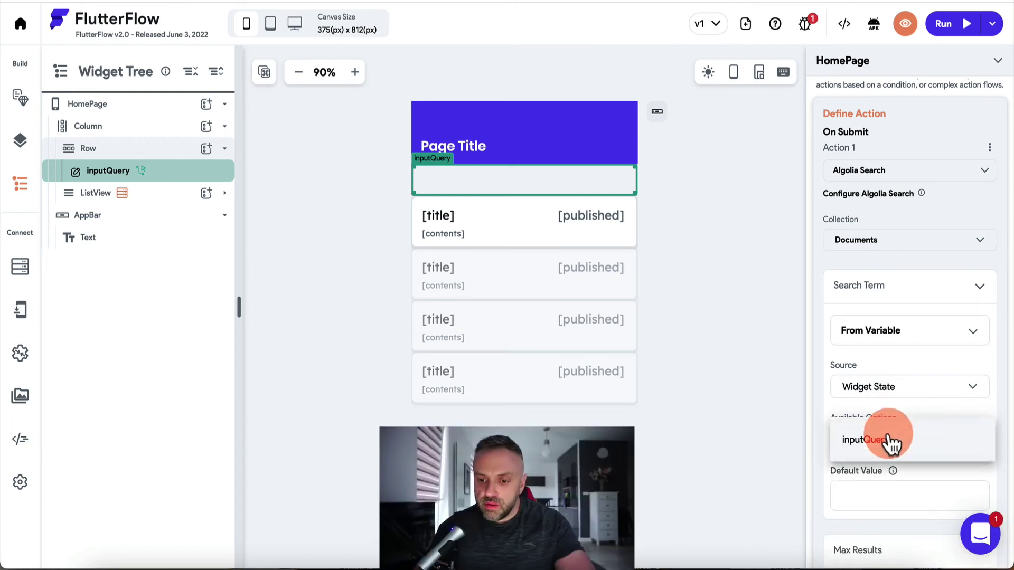
click(890, 441)
scroll(894, 442, down, 3)
scroll(894, 436, up, 6)
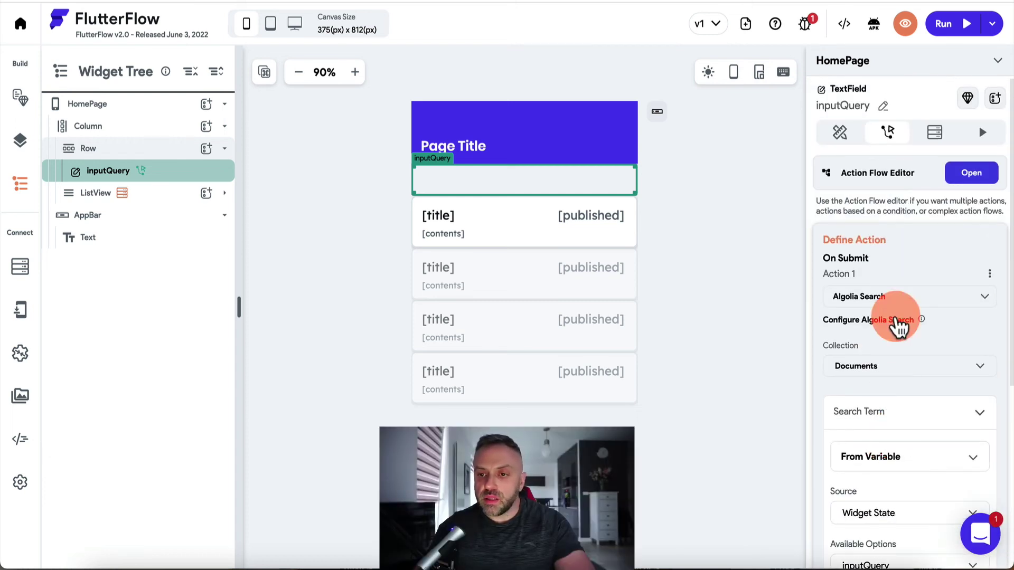
- Change the AppBar title text to Search
click(462, 136)
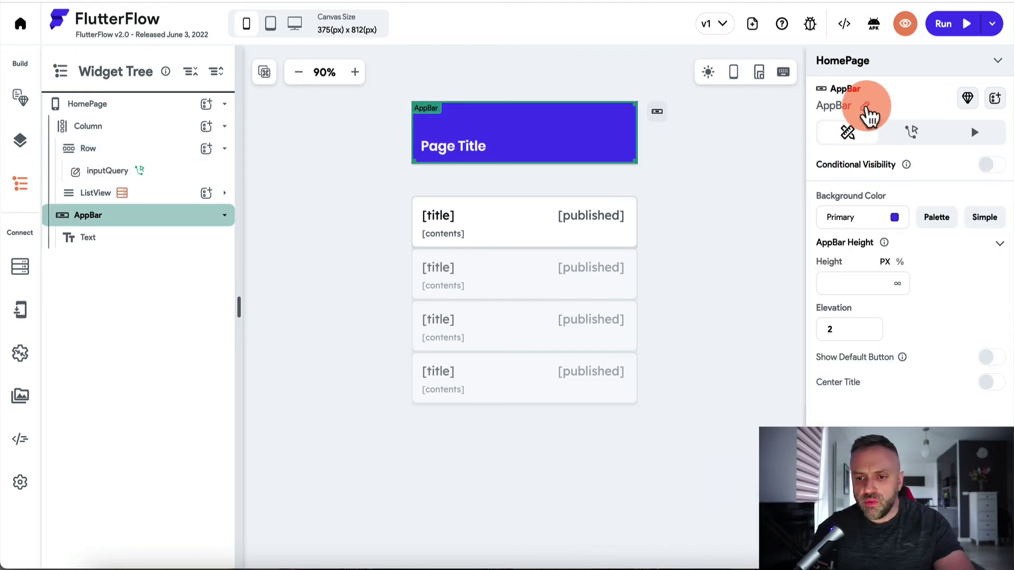
click(446, 153)
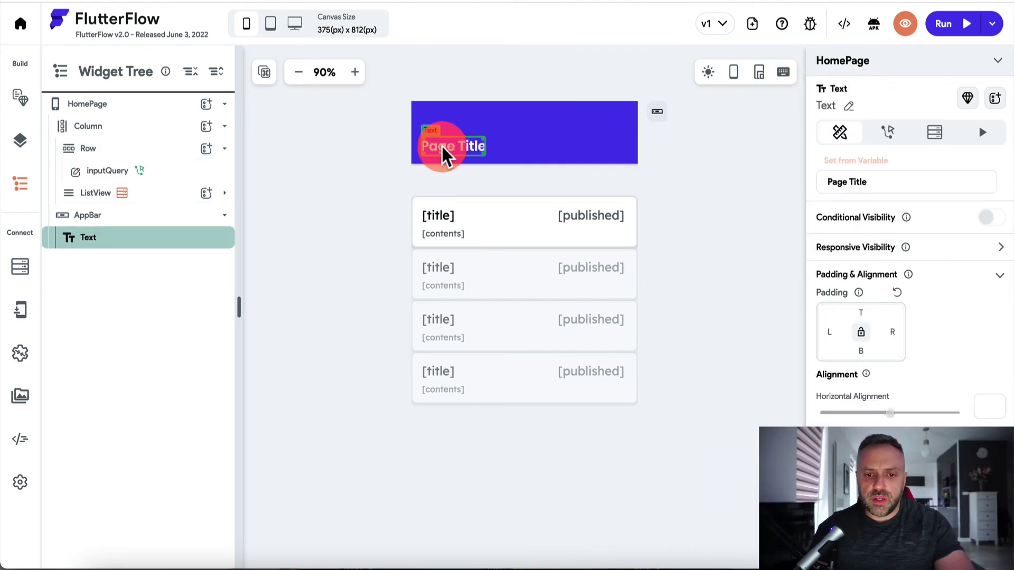
click(893, 181)
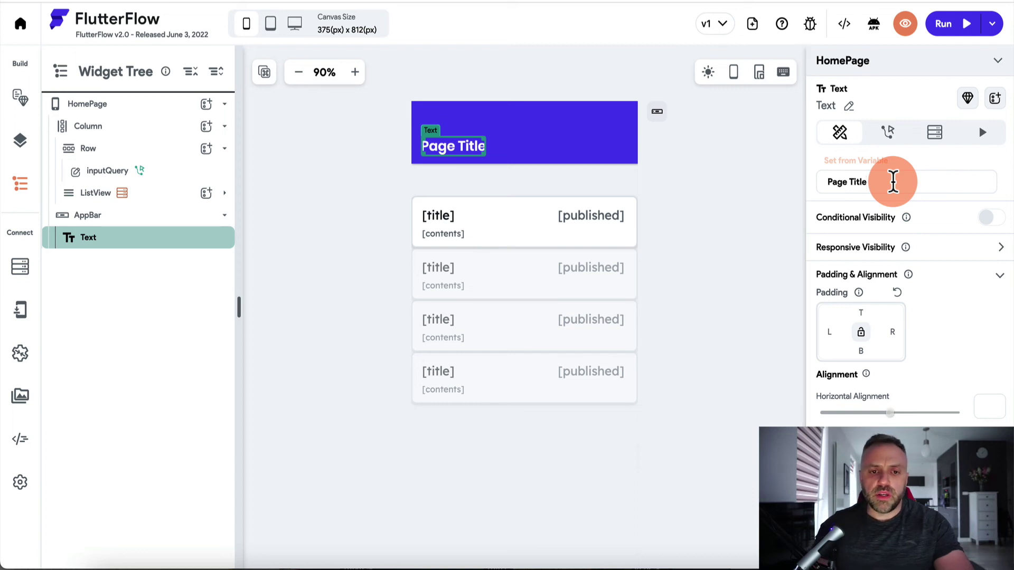
click(19, 141)
click(19, 99)
click(92, 150)
click(94, 150)
click(829, 195)
click(874, 178)
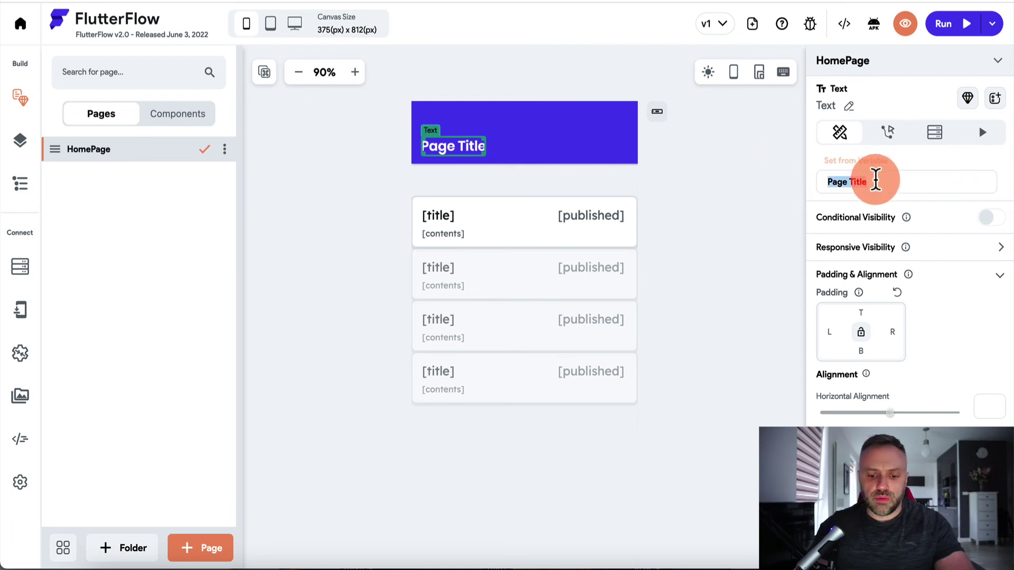
text(Homepage)
double_click(896, 174)
text(Search)
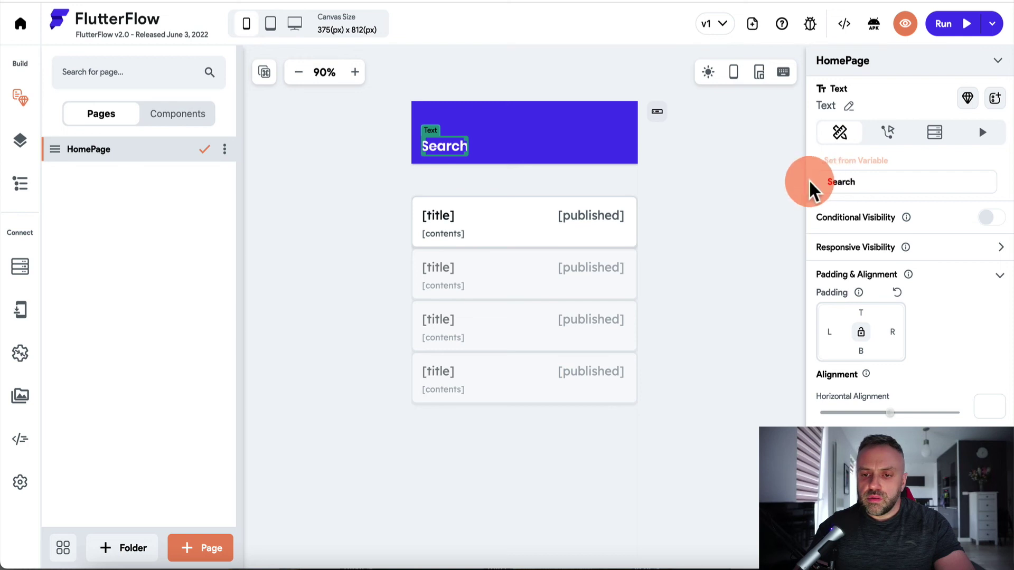
- Run the app in preview and search the blog documents for "trip"
click(512, 193)
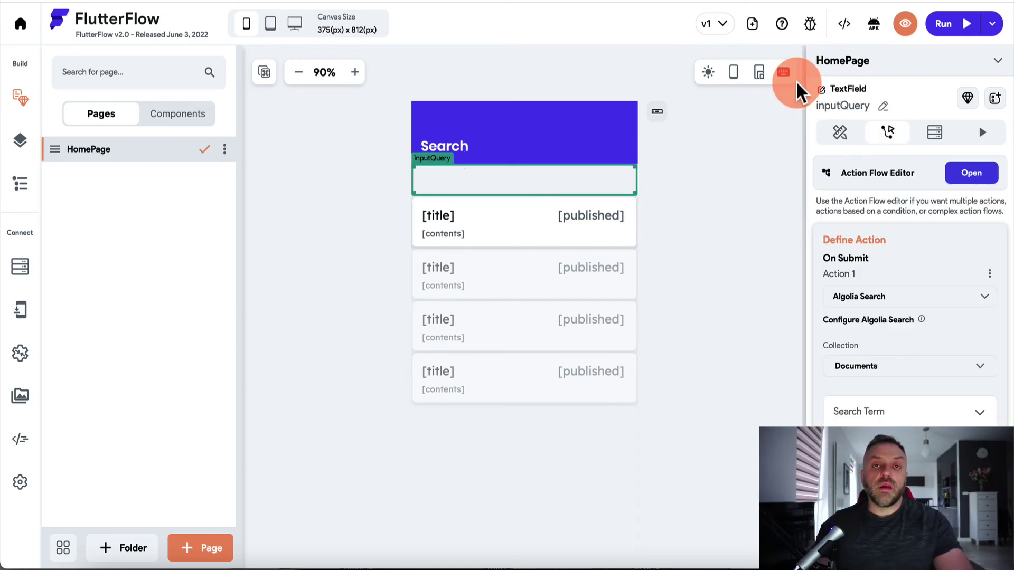
click(966, 26)
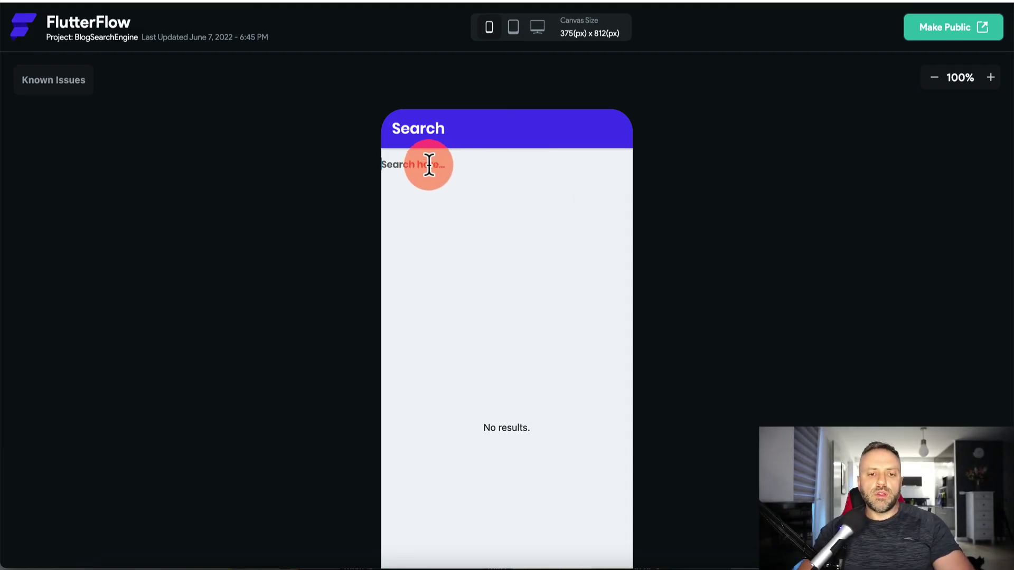
click(484, 171)
text(trip)
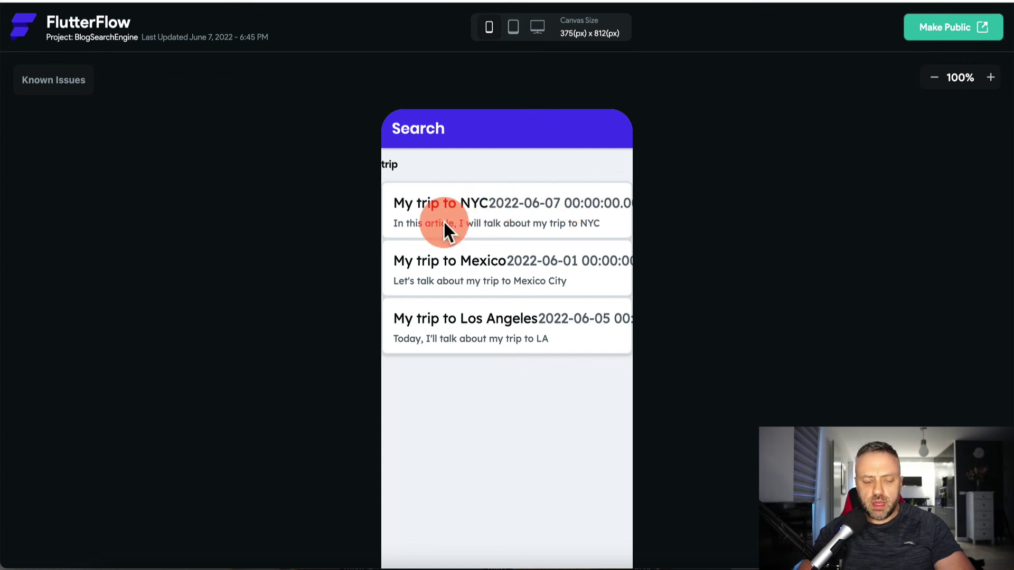
- Replace the search query in the running app with "mexico" and submit it
click(421, 161)
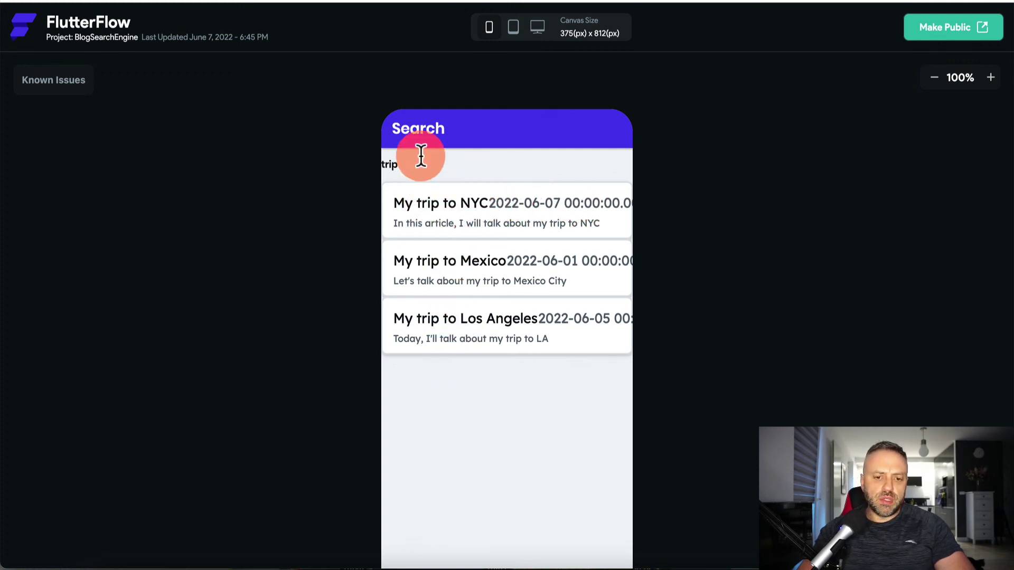
key(super+a)
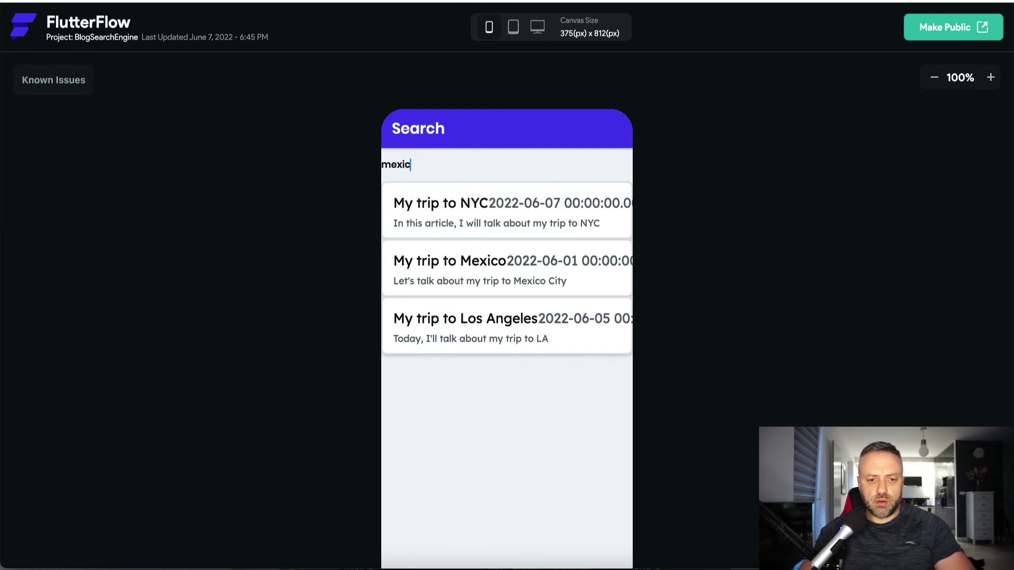
key(Return)
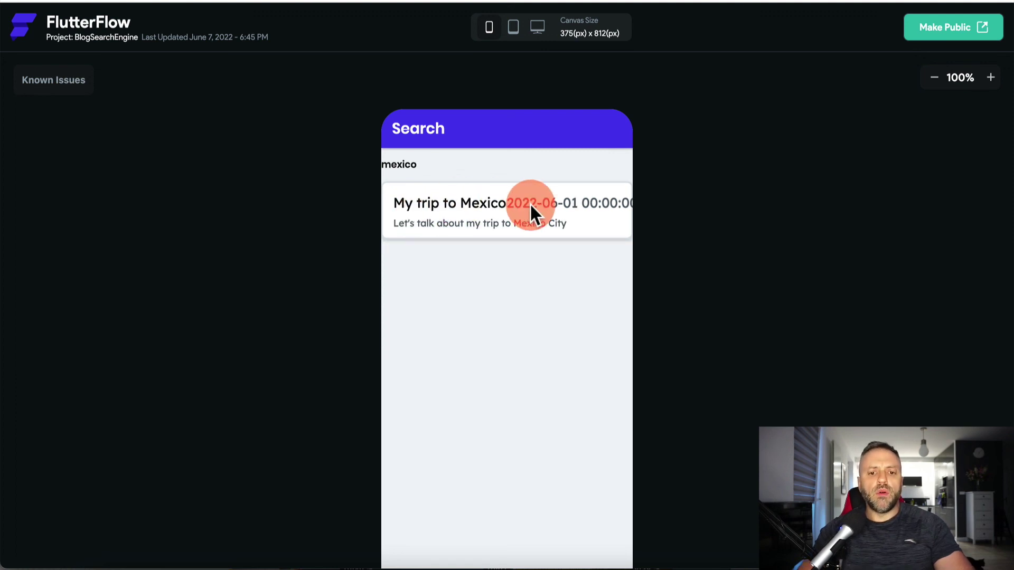
- Clear the search field in the running app and search for "nyc"
click(451, 168)
key(super+a)
key(BackSpace)
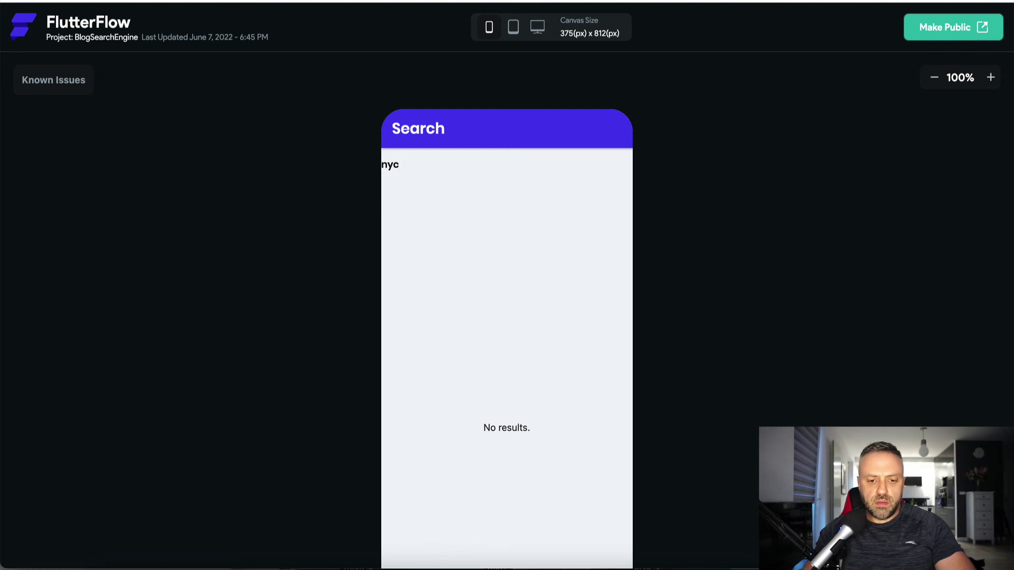
- Submit the "nyc" query in the running app and replace it with searches for "today" and "talk"
key(Return)
click(457, 165)
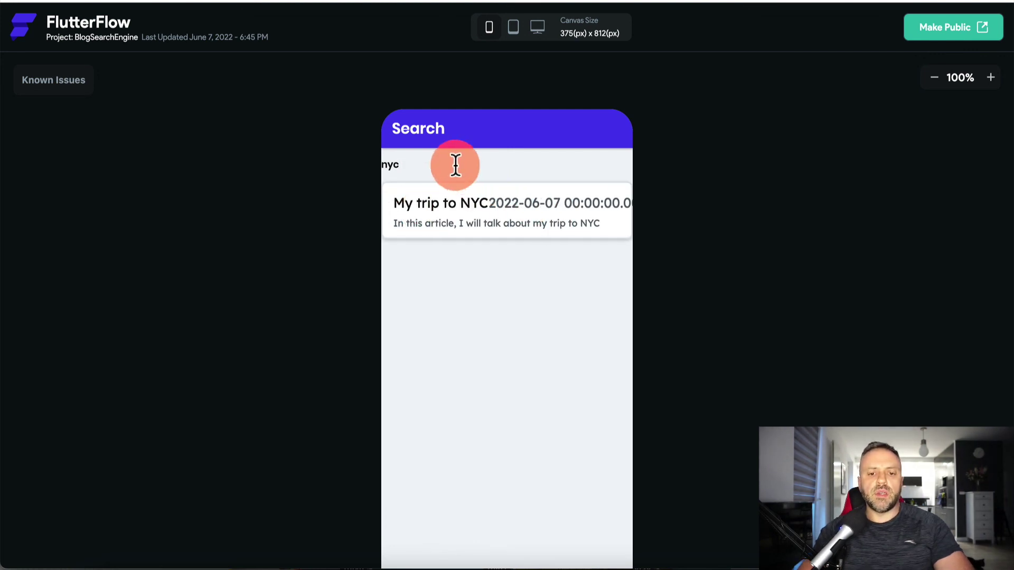
key(super+a)
key(BackSpace)
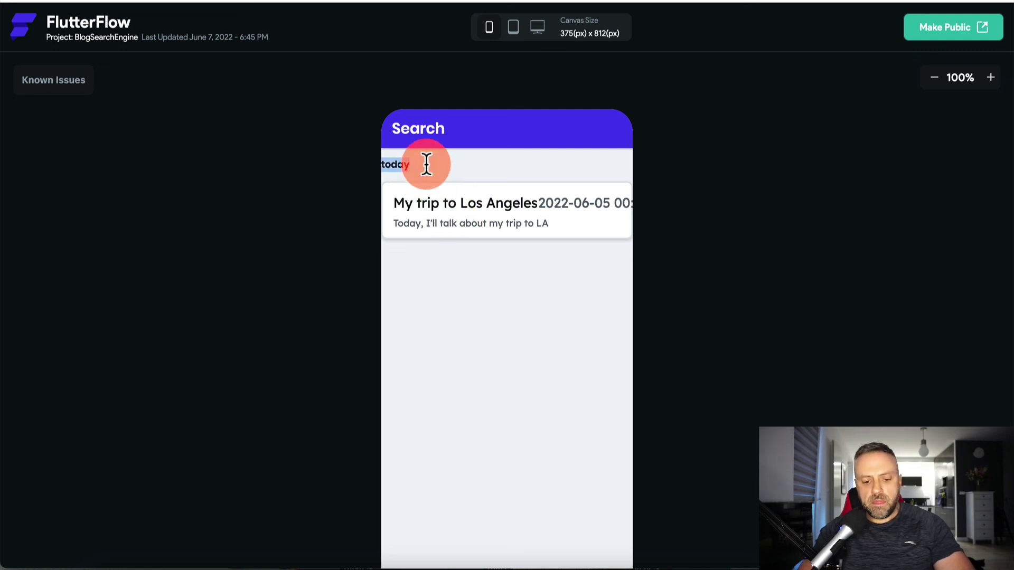
text(talk)
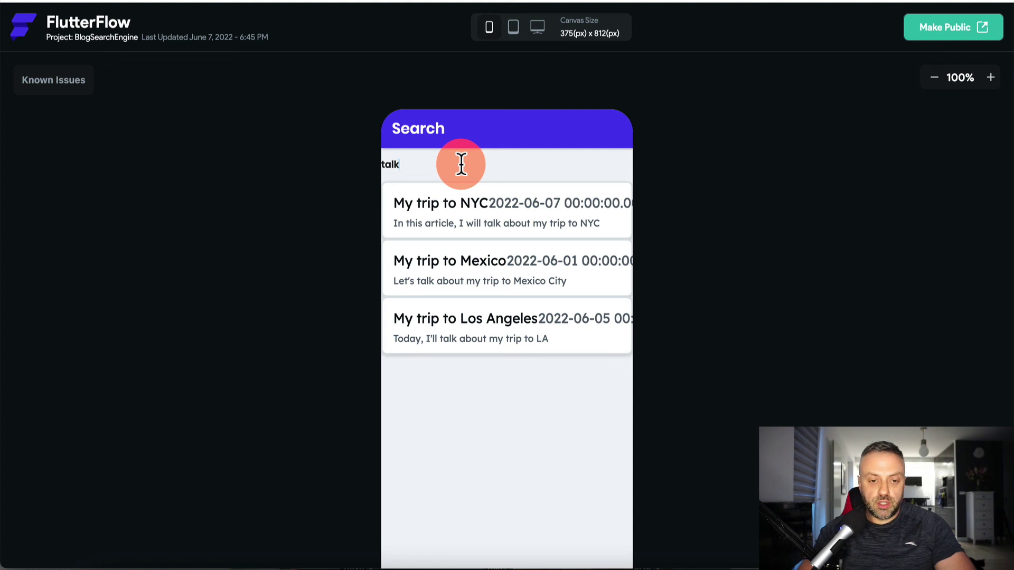
- Replace the "talk" query in the running app with "nyc" and search the blog documents again
key(BackSpace)
key(BackSpace)
key(BackSpace)
key(BackSpace)
text(nyc)
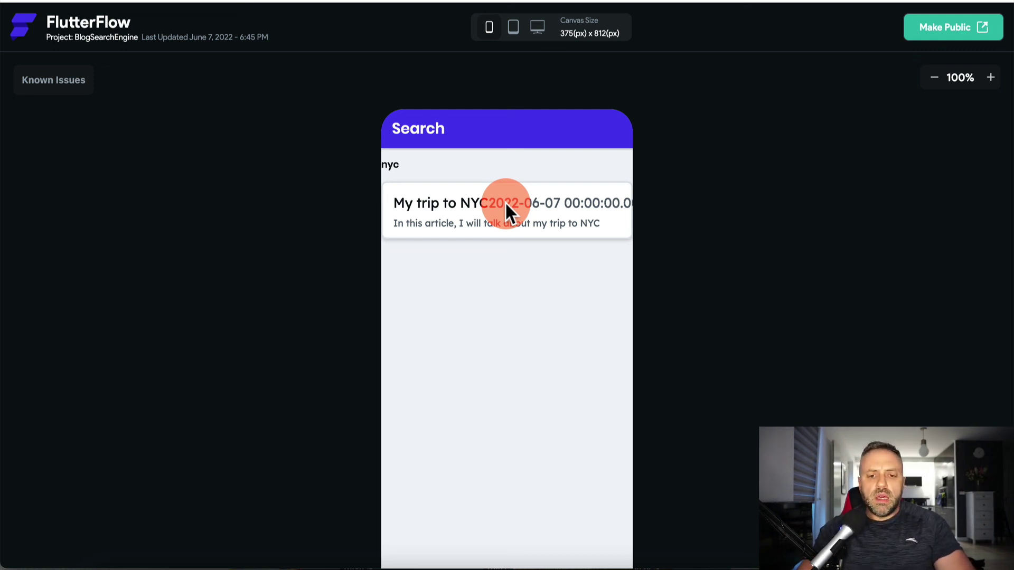
click(381, 163)
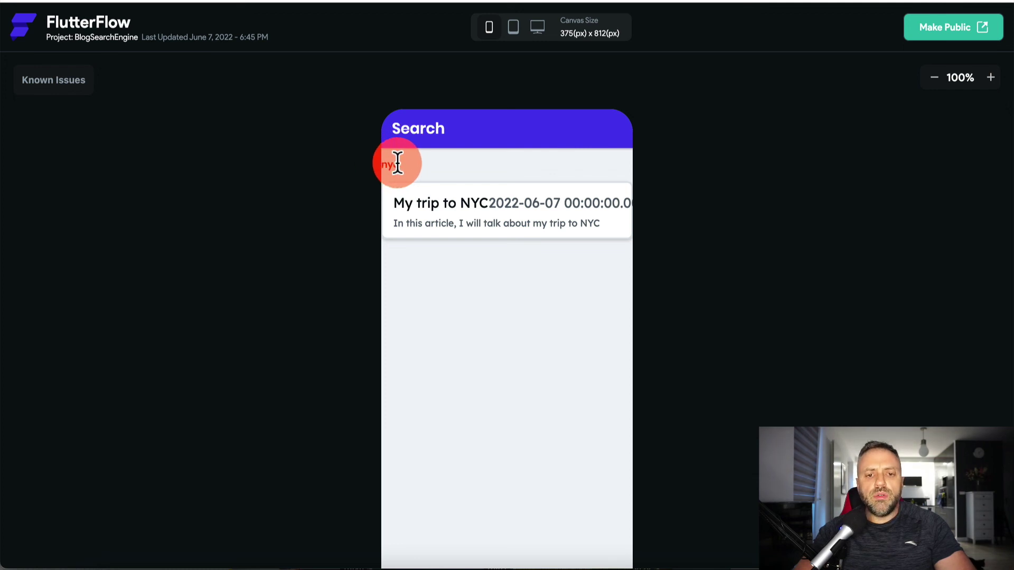
click(446, 31)
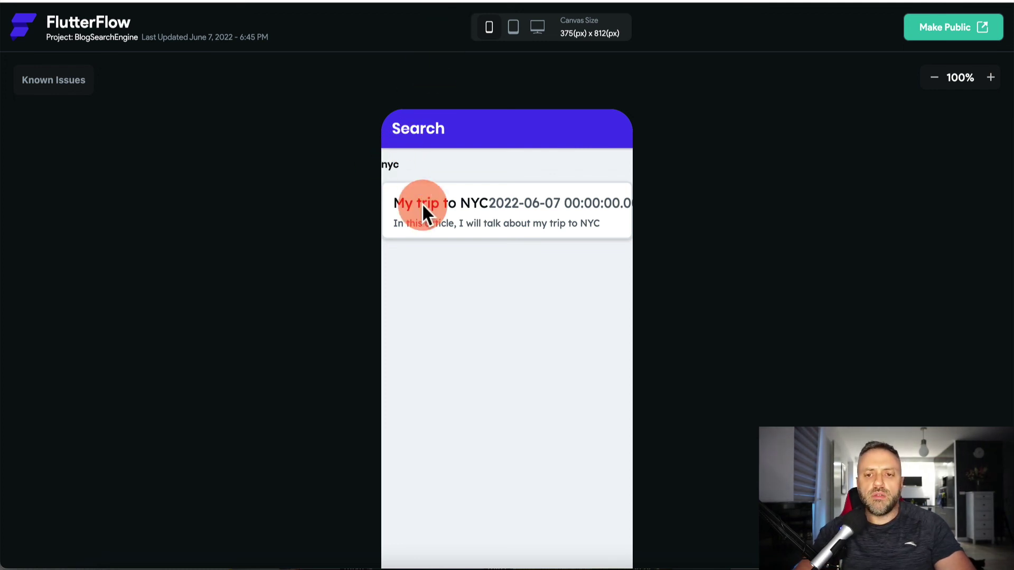